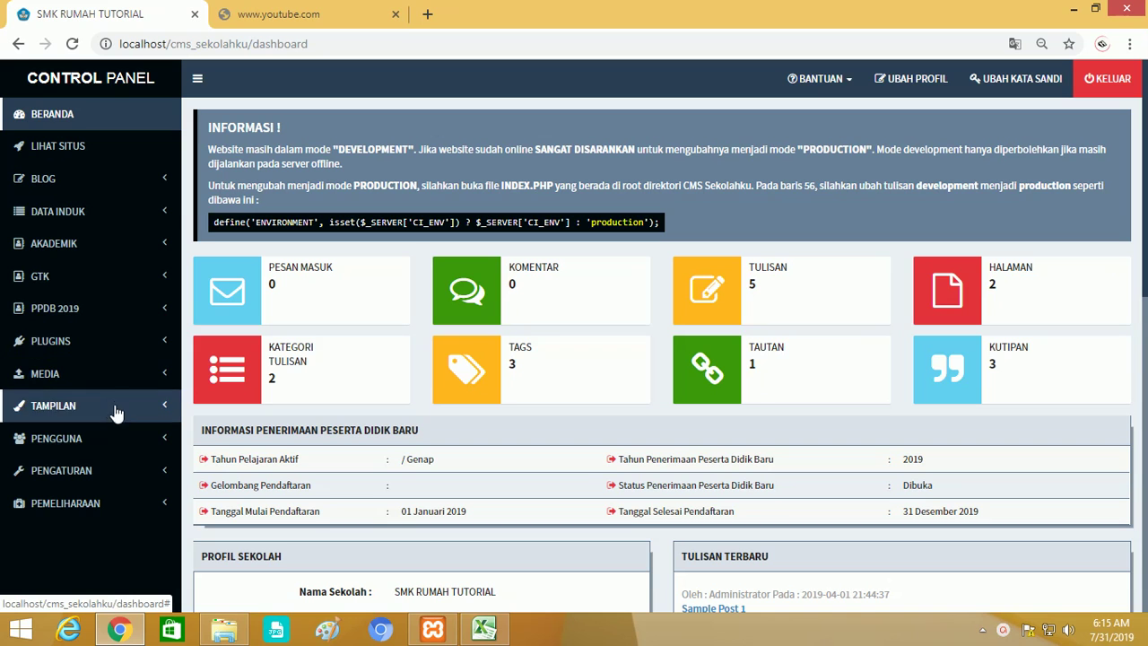
# Expand the PENGGUNA sidebar menu to list Administrator, Peserta Didik, GTK and the other user pages.
pyautogui.click(95, 442)
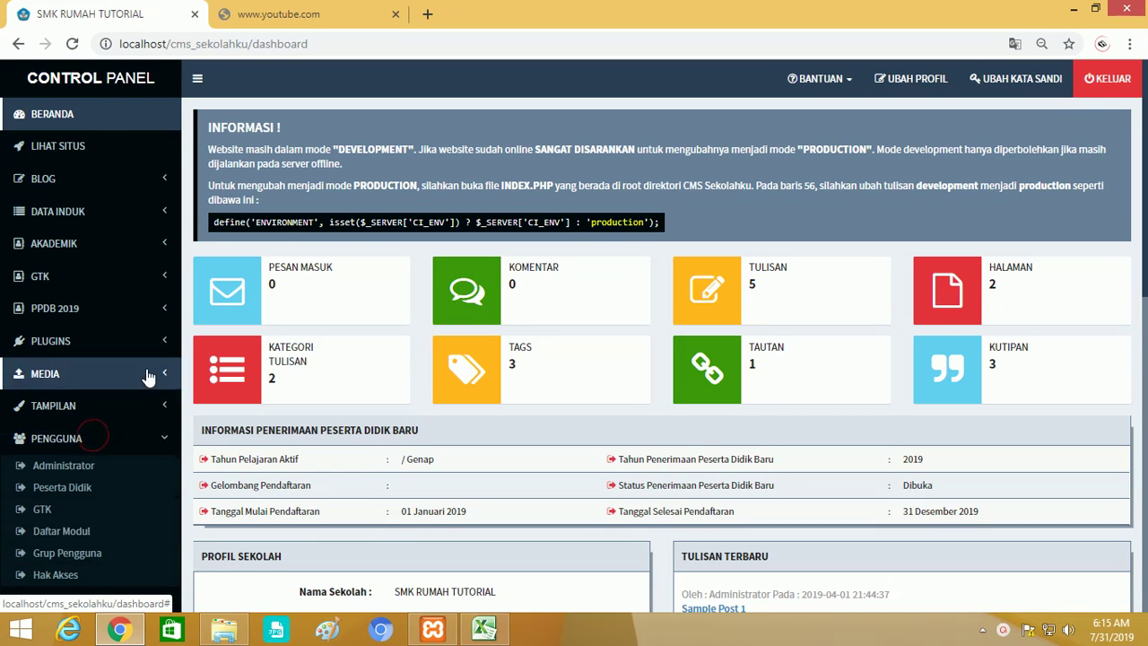
pyautogui.scroll(-1, 146, 377)
pyautogui.scroll(-1, 97, 354)
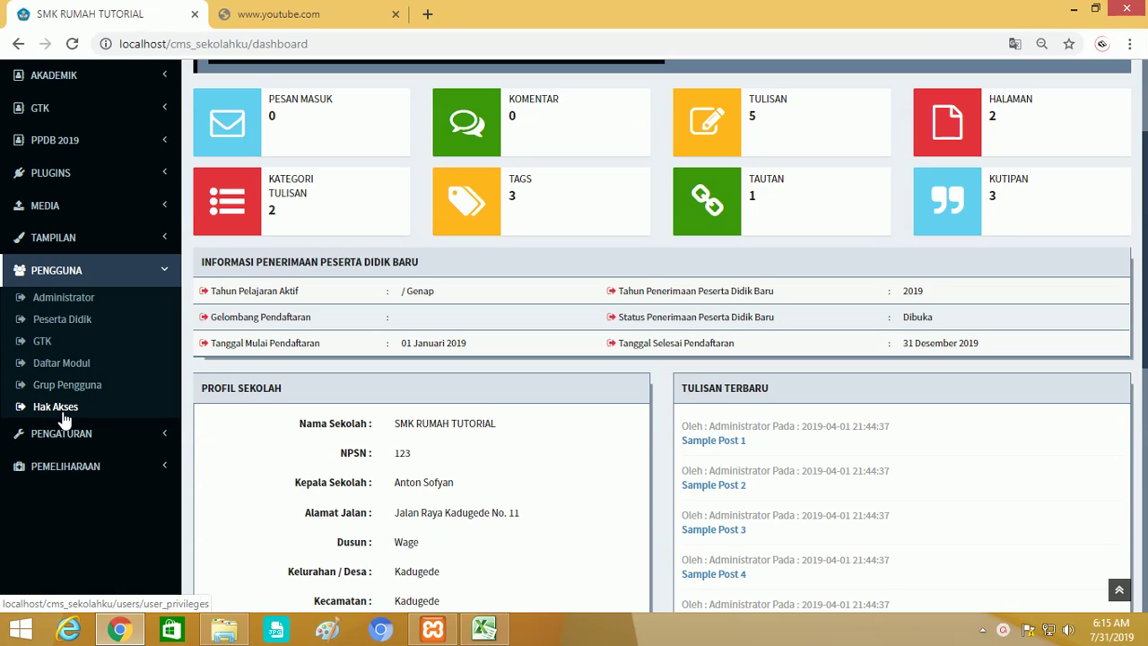
# Open the Administrator list, check the add-user Grup options, close it unsaved, and go to Hak Akses.
pyautogui.click(65, 298)
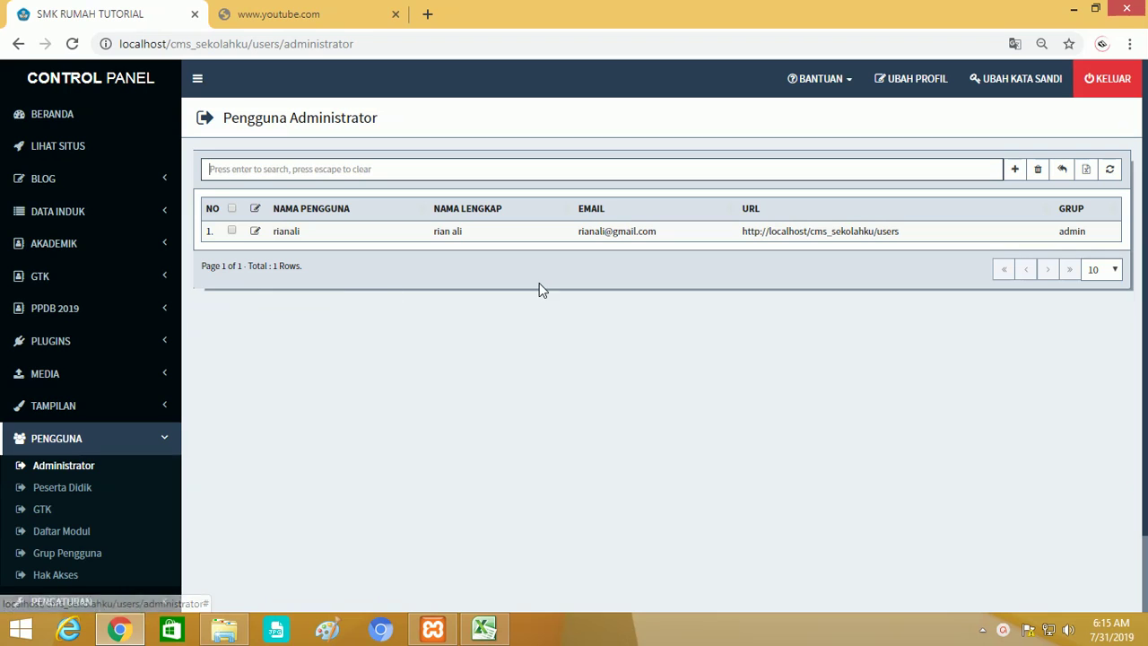
pyautogui.click(1012, 171)
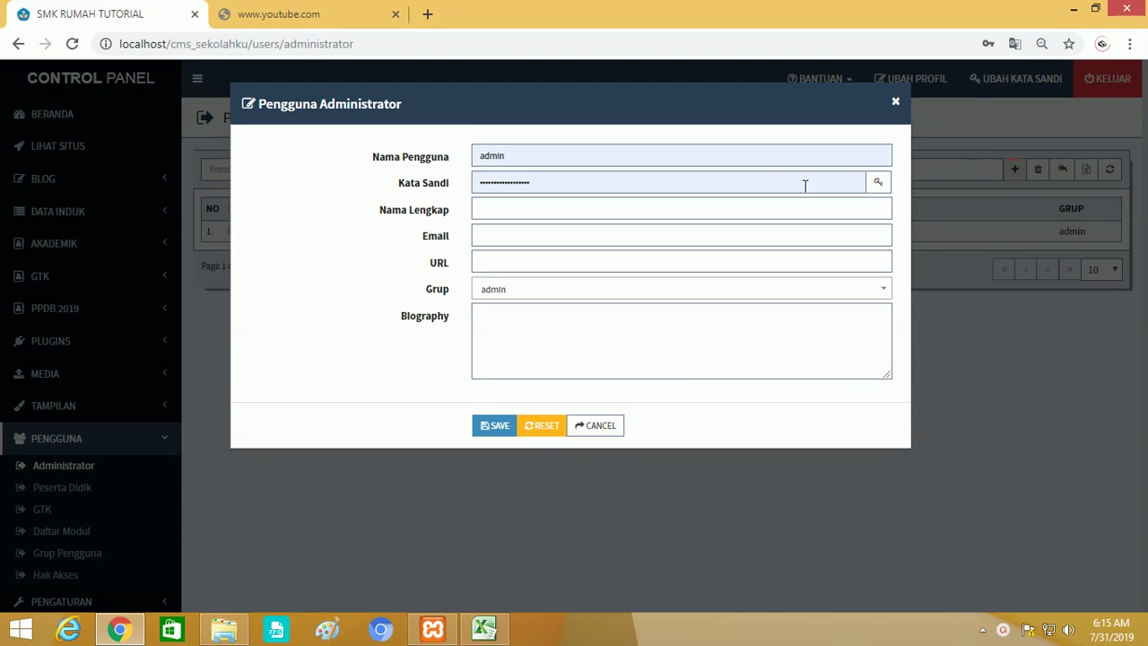
pyautogui.click(631, 296)
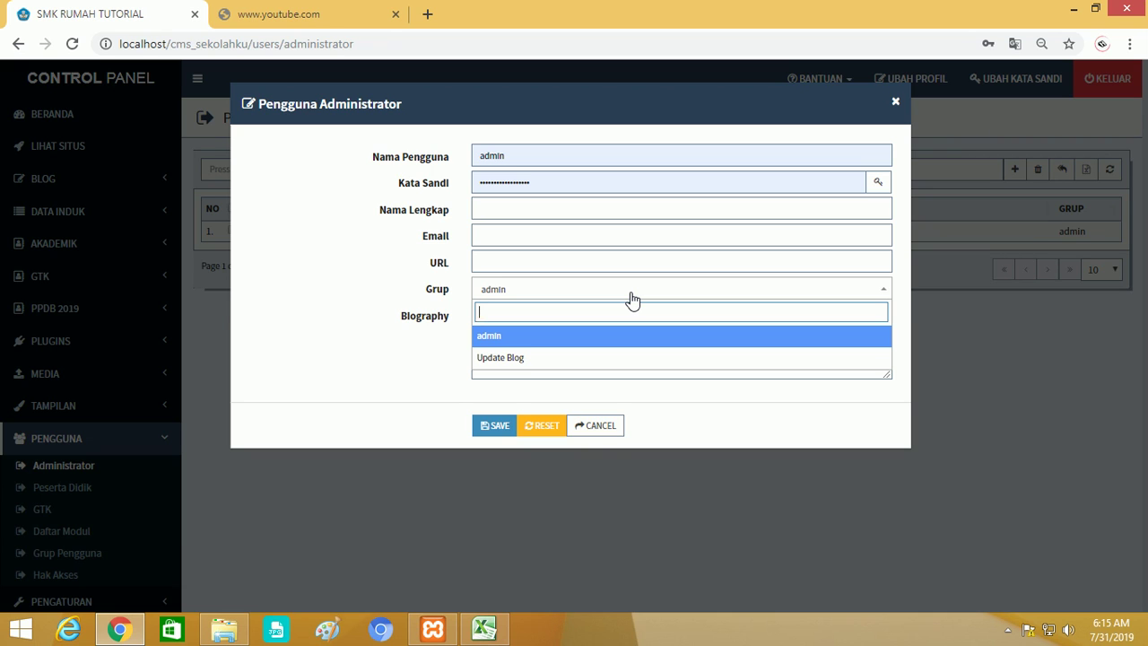
pyautogui.click(536, 157)
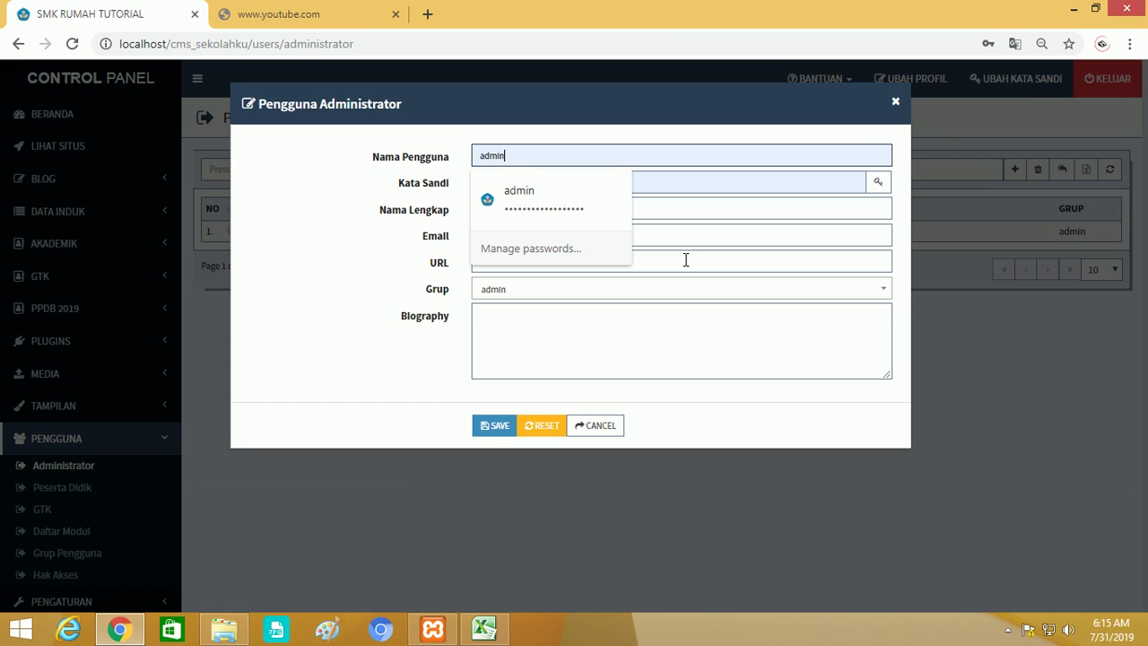
pyautogui.click(689, 232)
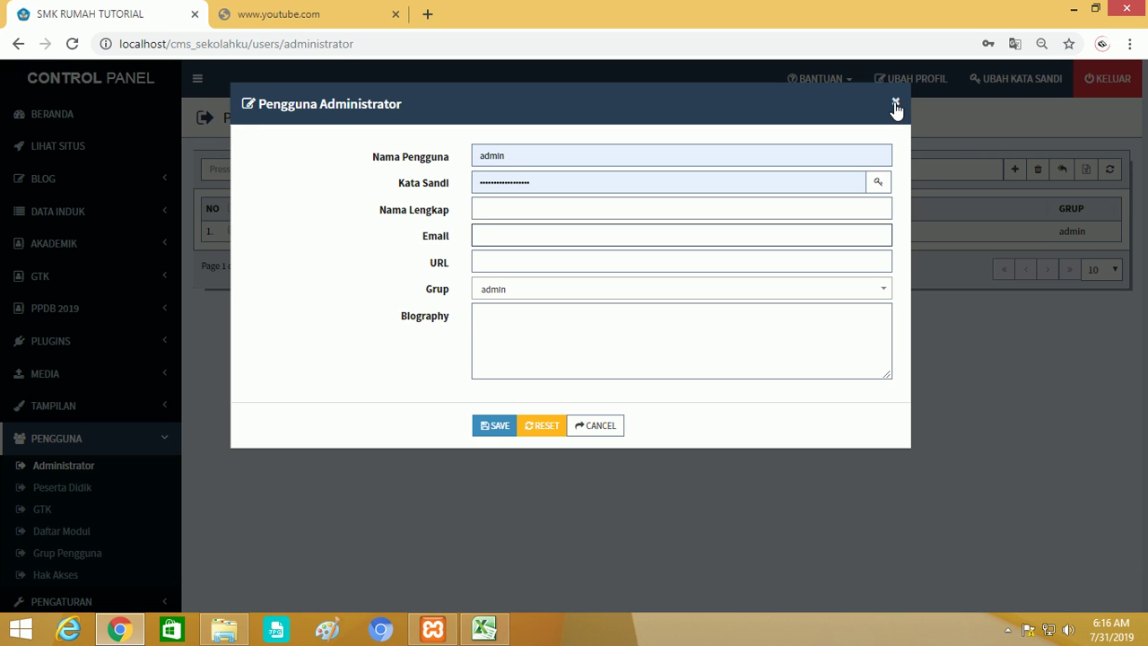
pyautogui.click(895, 105)
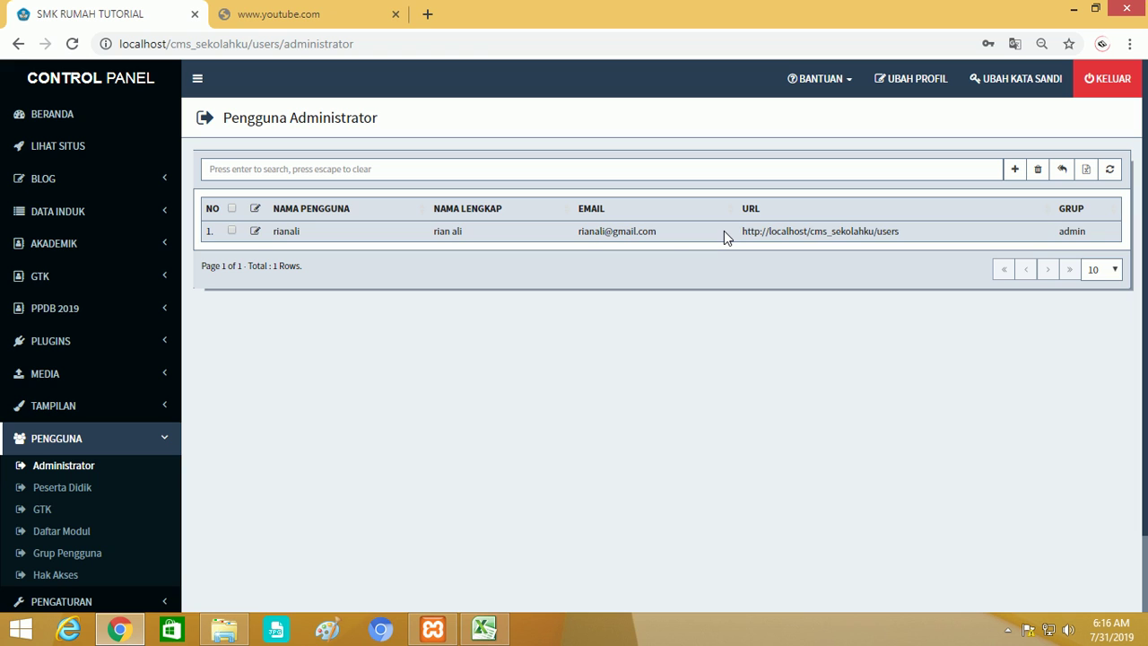
pyautogui.click(90, 575)
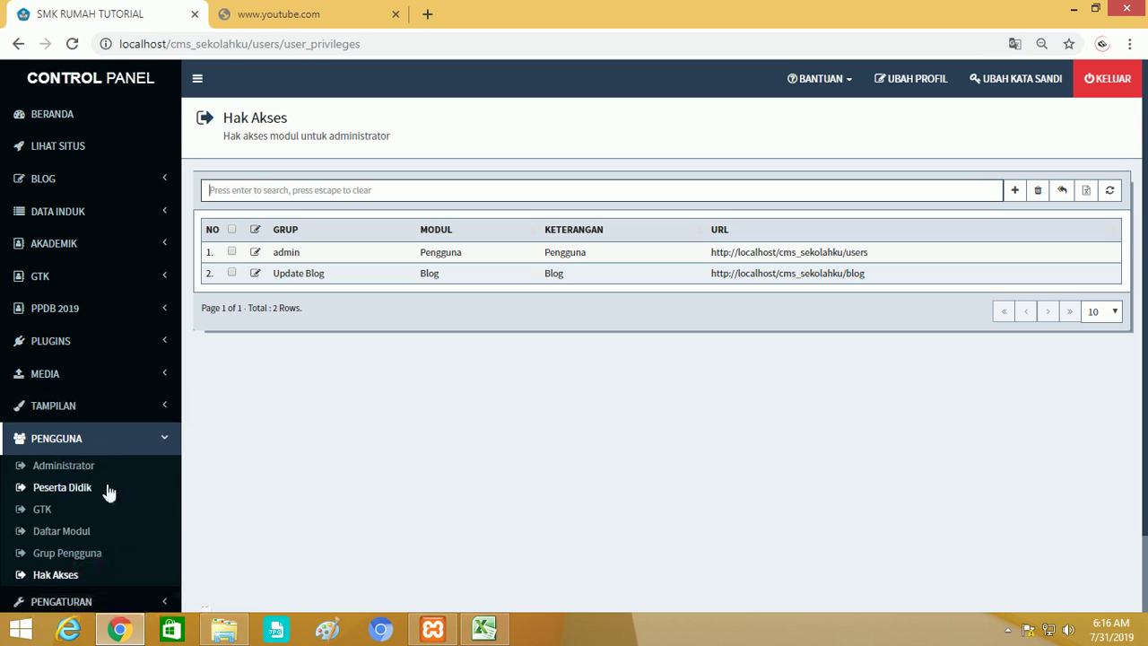
# Review the Grup and Modul dropdowns of the add access-right form, then close it unsaved.
pyautogui.scroll(-1, 109, 527)
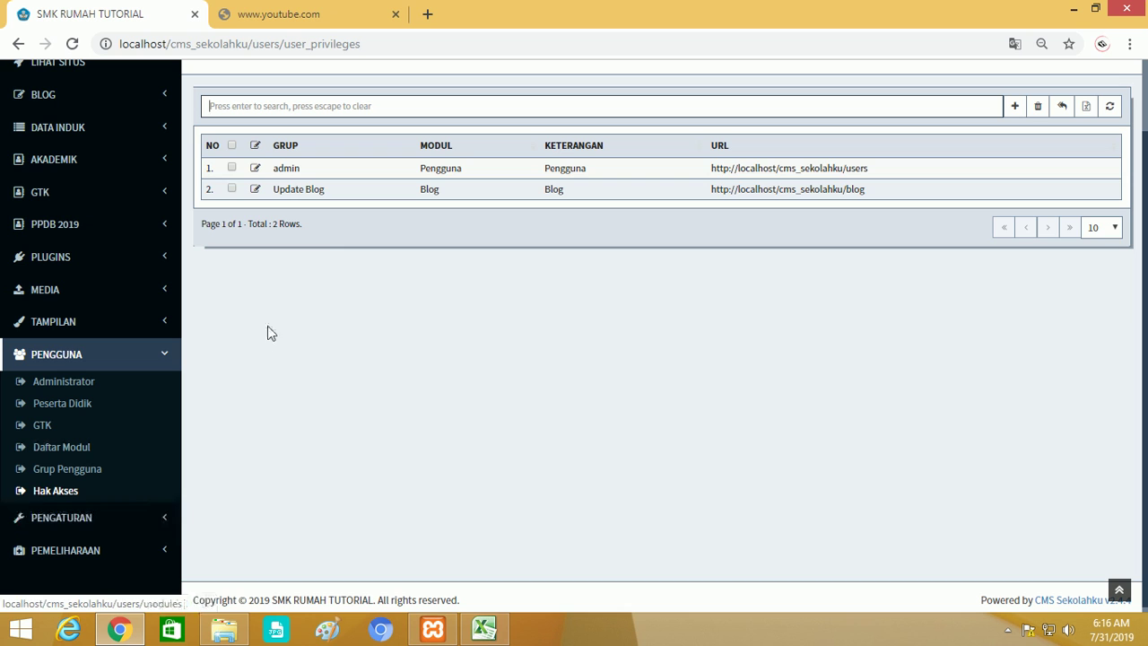
pyautogui.click(1015, 105)
pyautogui.click(534, 183)
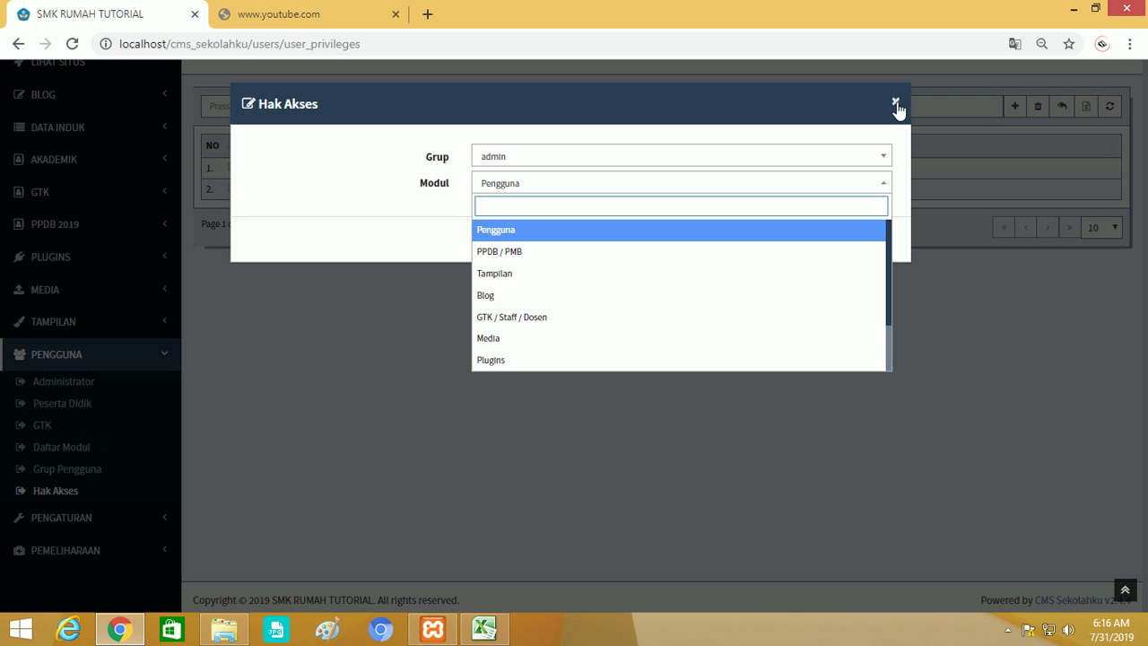
pyautogui.click(679, 159)
pyautogui.click(678, 159)
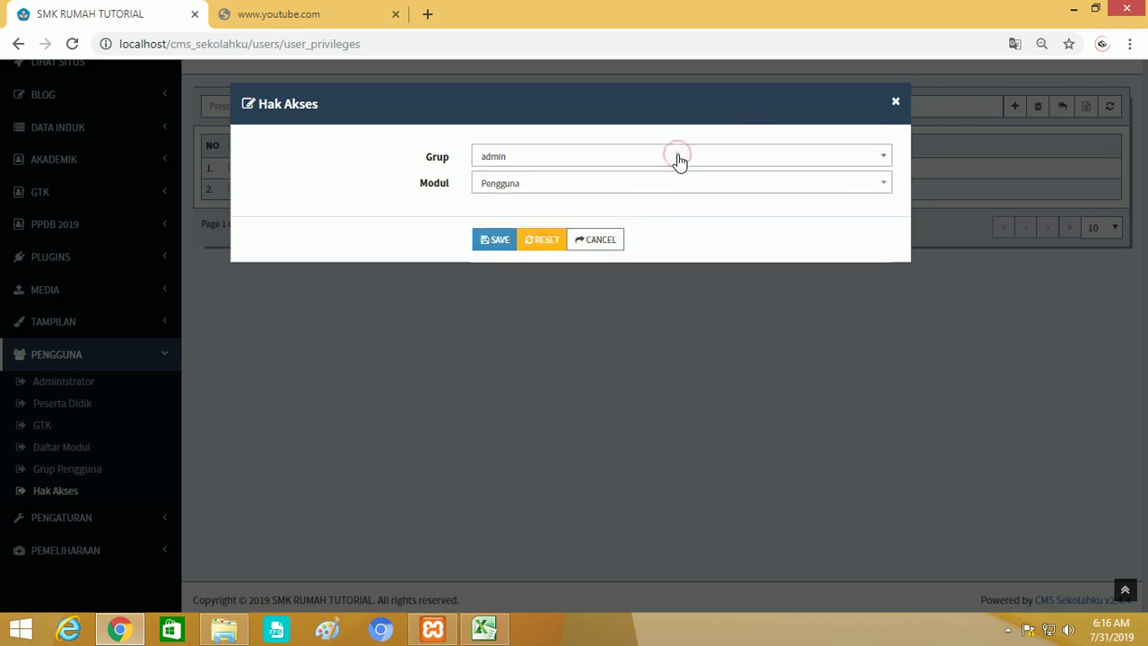
pyautogui.click(671, 160)
pyautogui.click(530, 156)
pyautogui.click(516, 157)
pyautogui.click(515, 163)
pyautogui.click(524, 184)
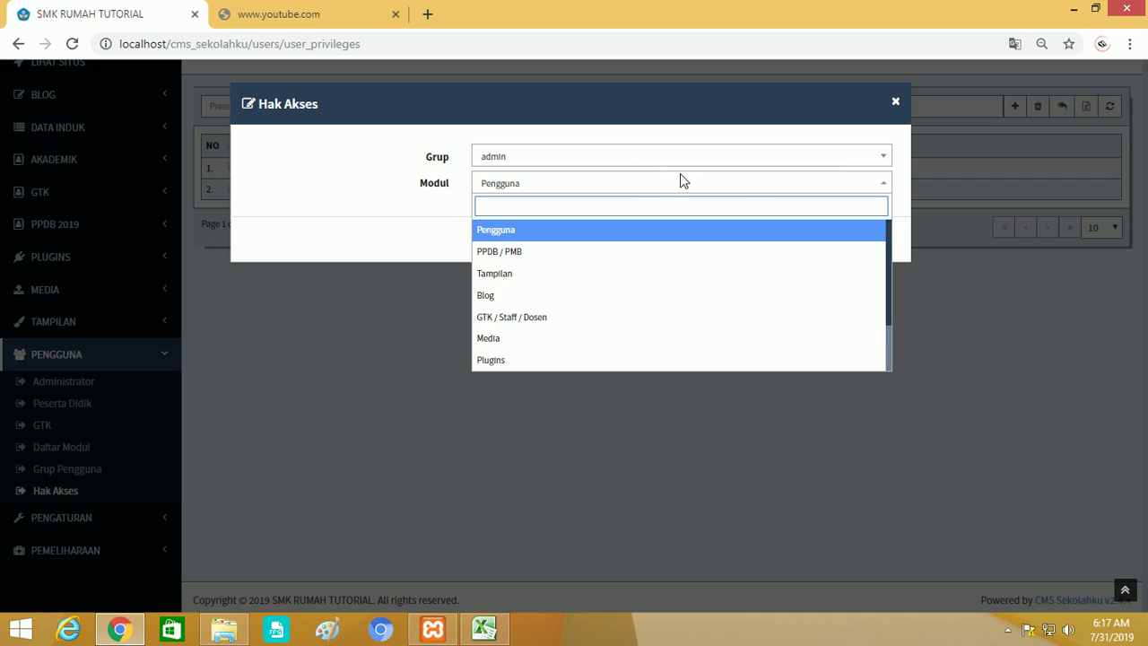
pyautogui.click(897, 103)
pyautogui.click(897, 106)
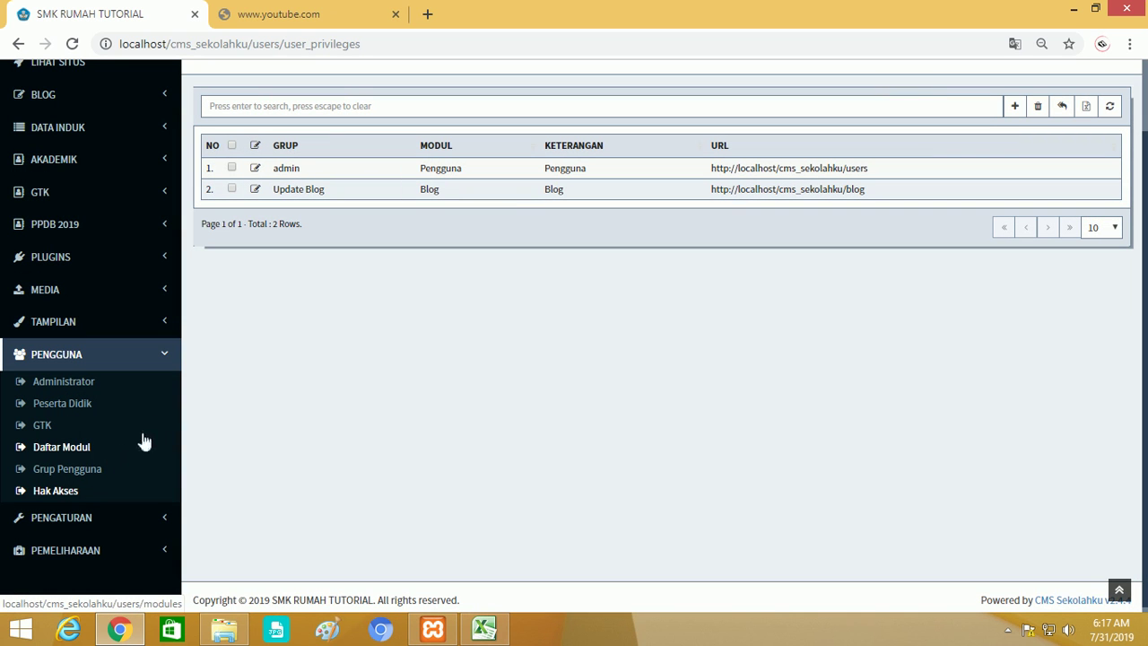
# Save a new user group named 'Panitia PPDB' on the Grup Pengguna page.
pyautogui.click(90, 473)
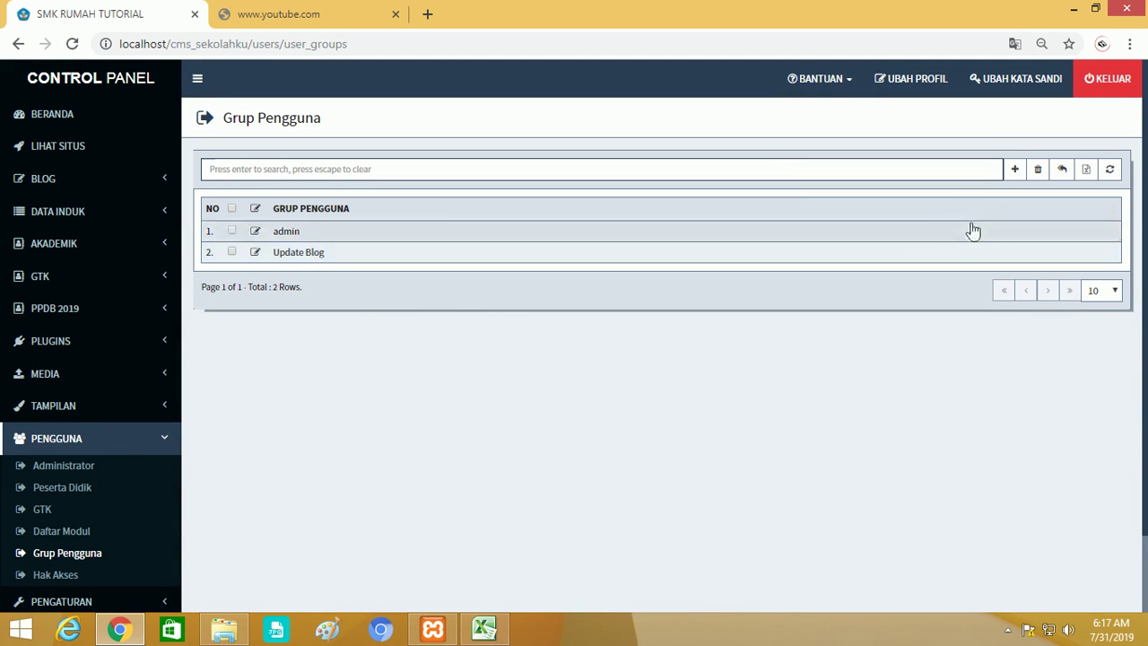
pyautogui.click(1016, 170)
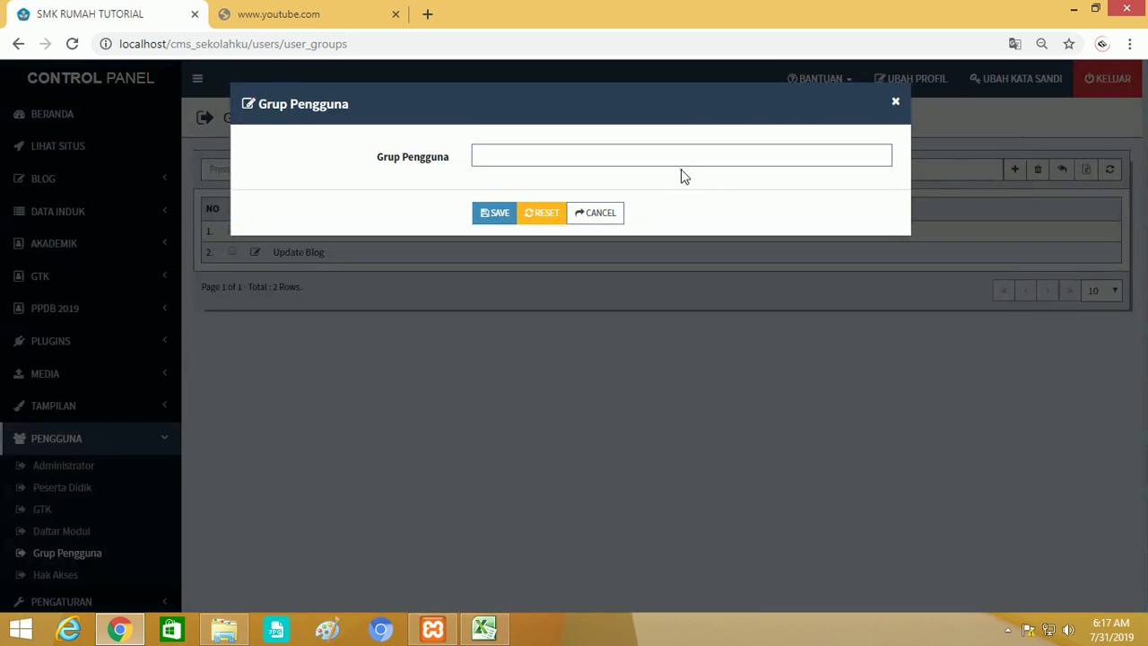
pyautogui.click(681, 163)
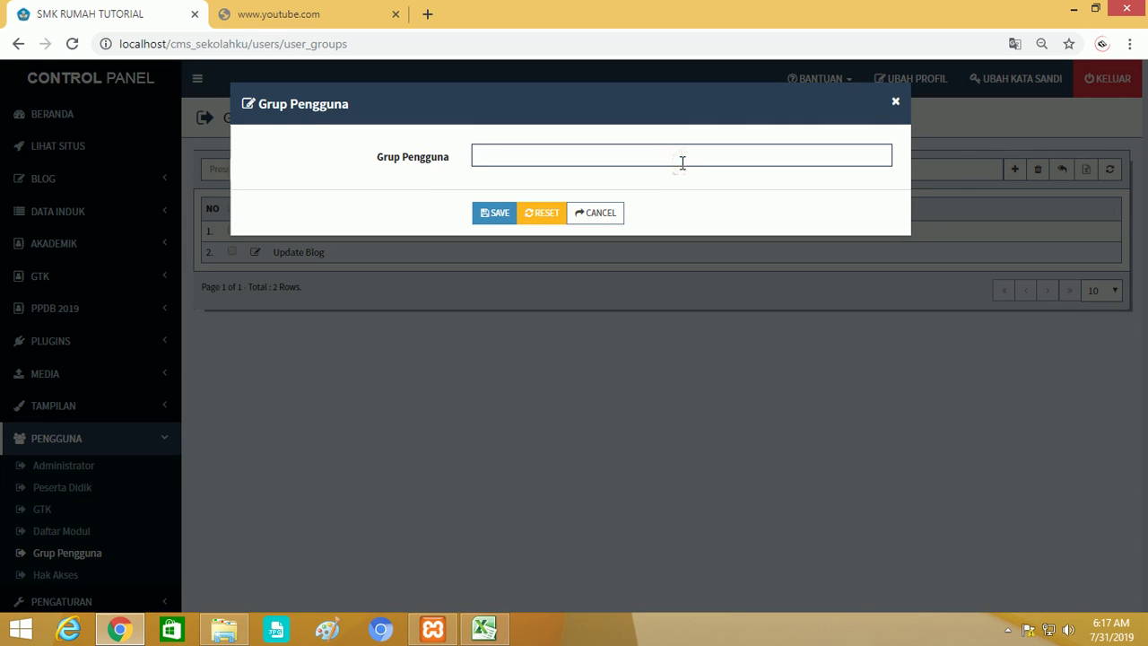
pyautogui.write('Panitia PPDB')
pyautogui.click(496, 214)
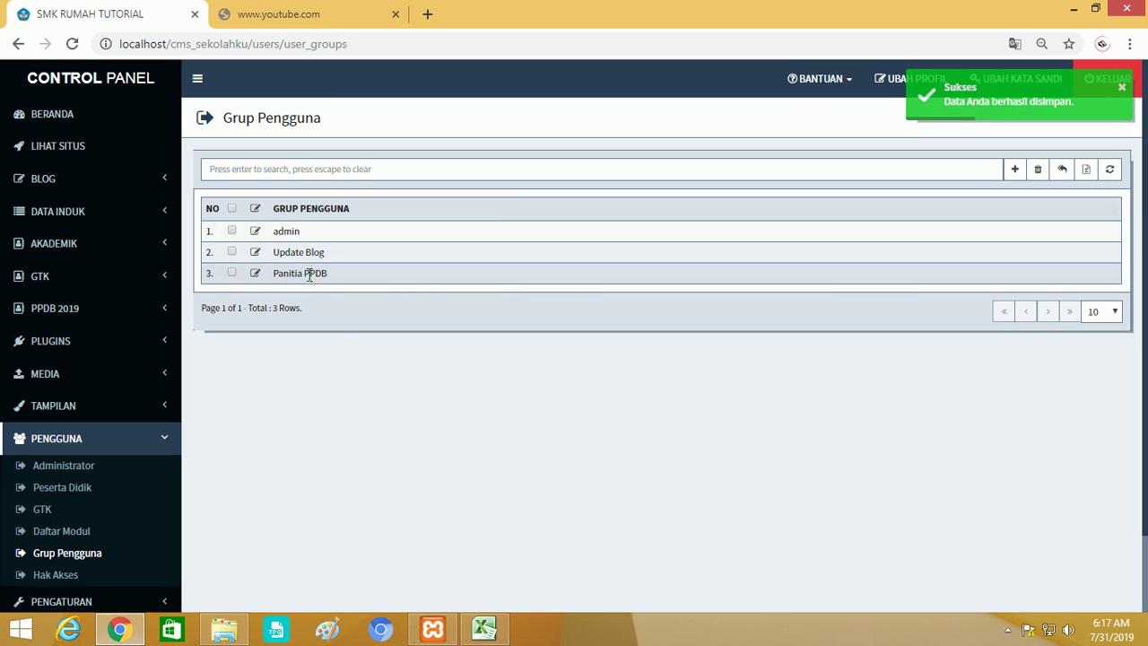
pyautogui.scroll(-1, 314, 326)
pyautogui.click(56, 486)
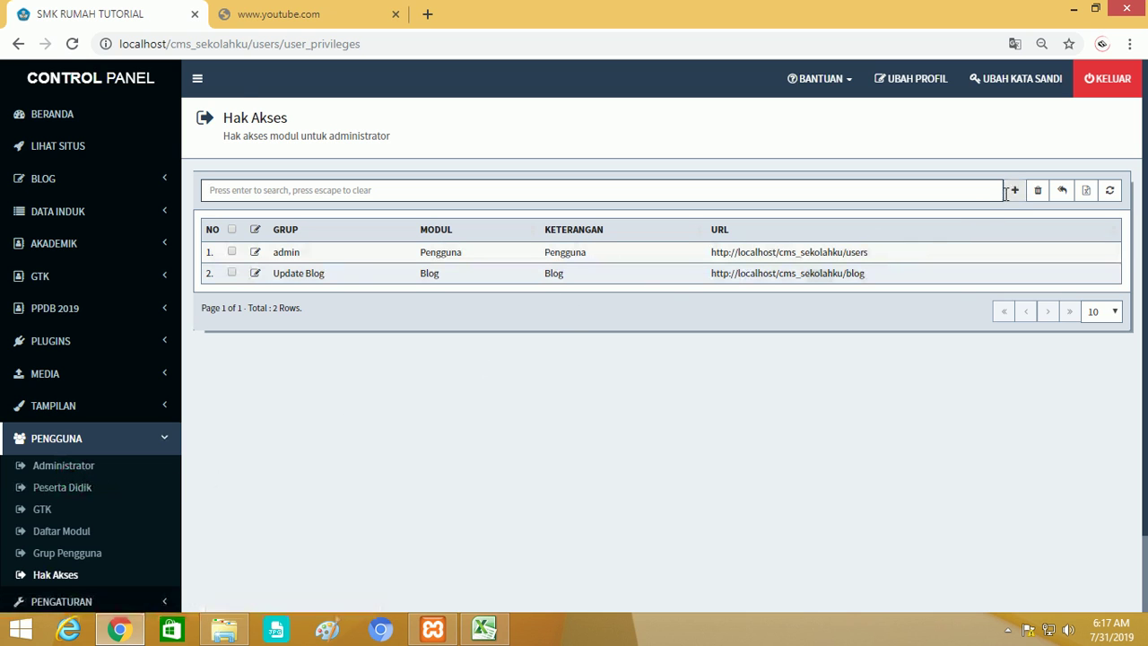
# Add an access rule granting the Panitia PPDB group the PPDB / PMB module.
pyautogui.click(1015, 190)
pyautogui.click(563, 158)
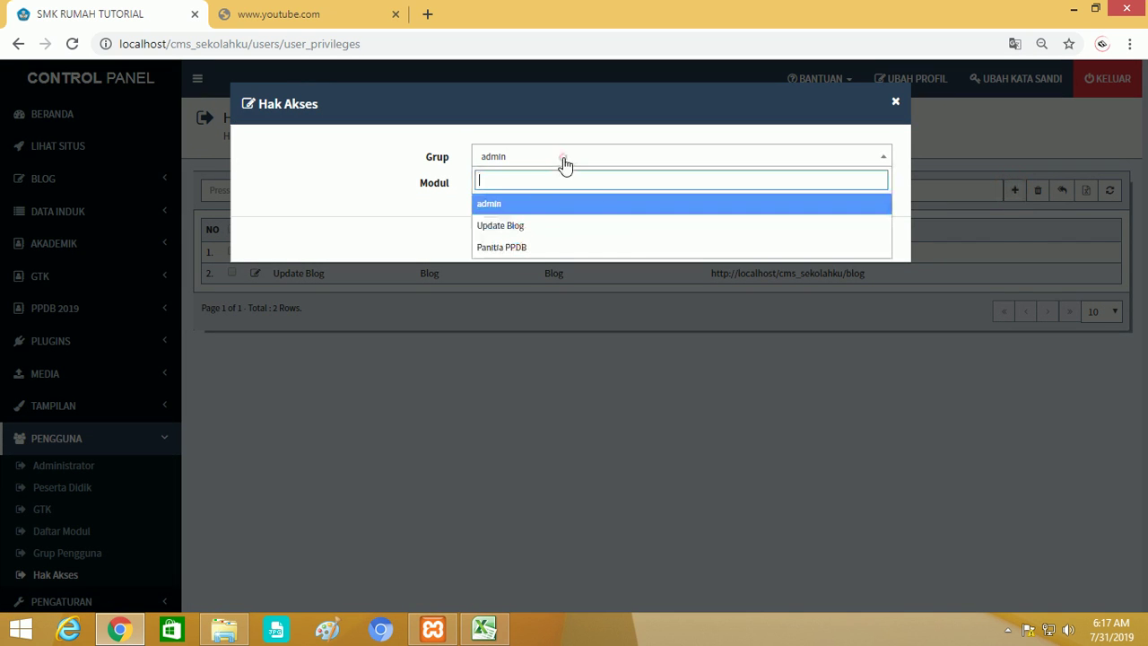
pyautogui.click(512, 251)
pyautogui.click(526, 183)
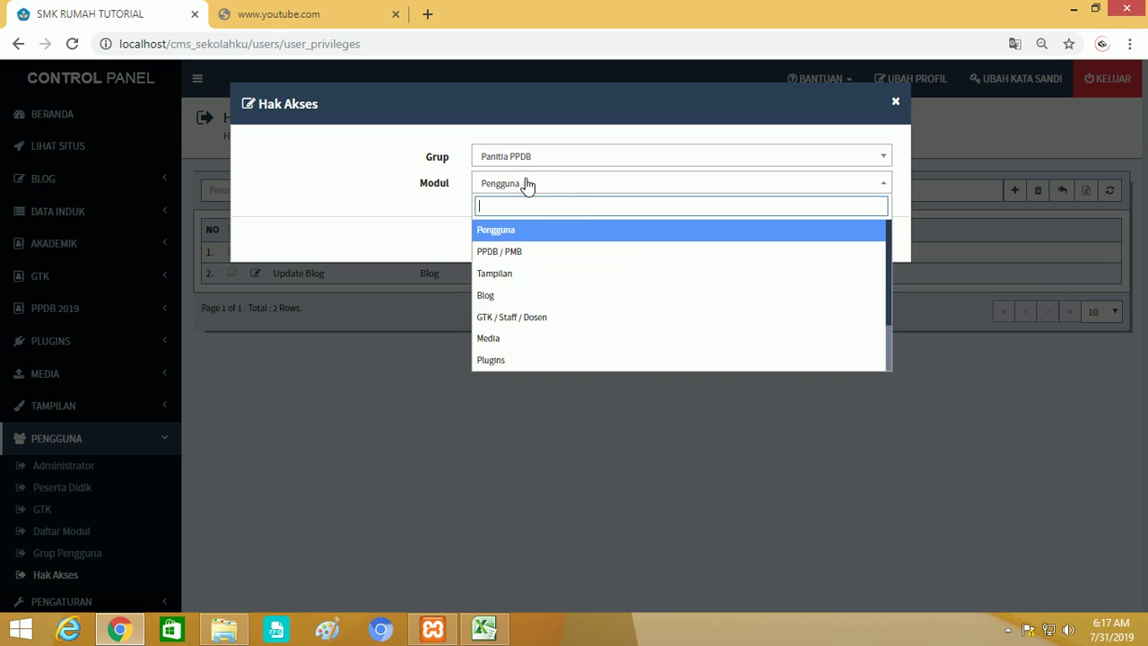
pyautogui.click(516, 257)
pyautogui.click(500, 243)
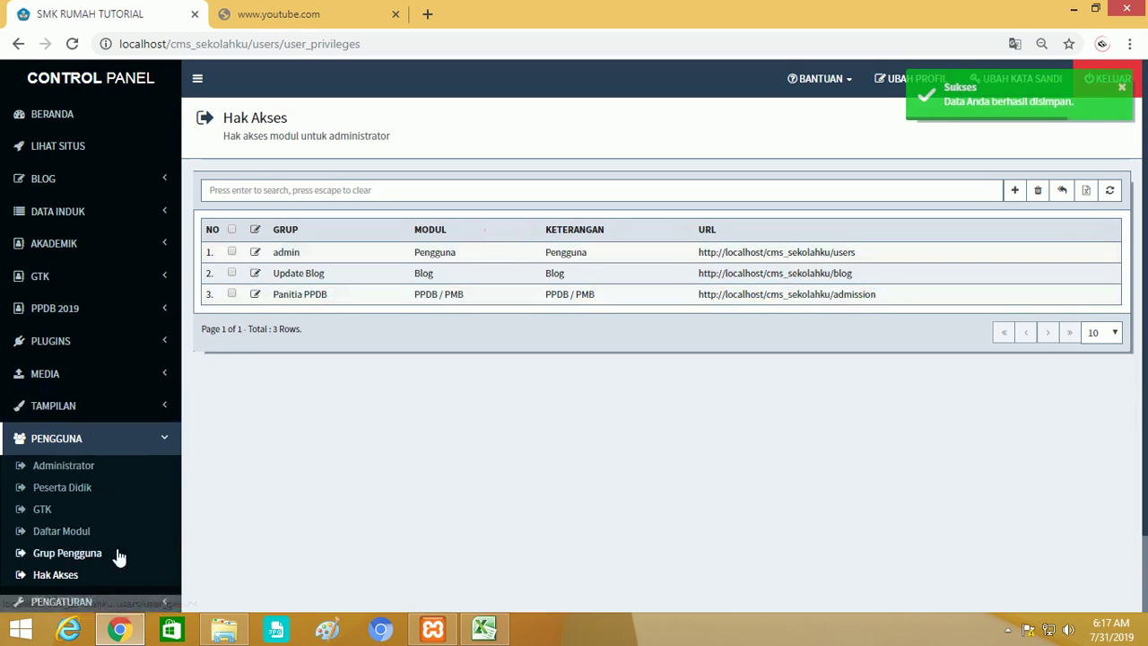
pyautogui.scroll(-2, 104, 558)
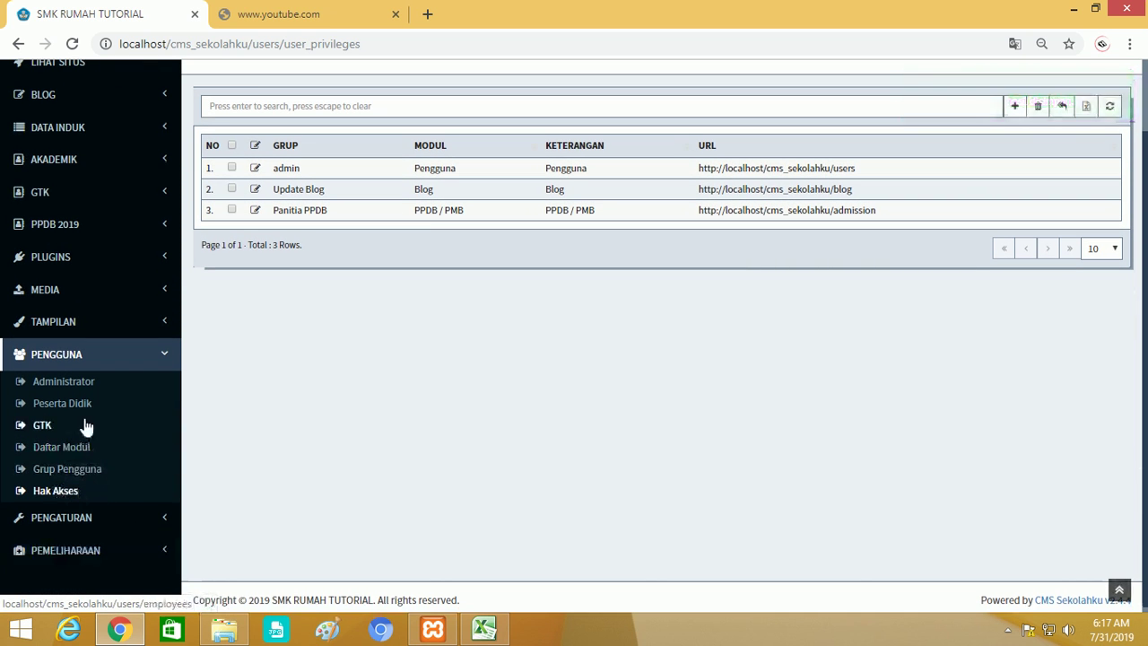
# Start a new administrator user and enter the teacher's username and password.
pyautogui.click(86, 389)
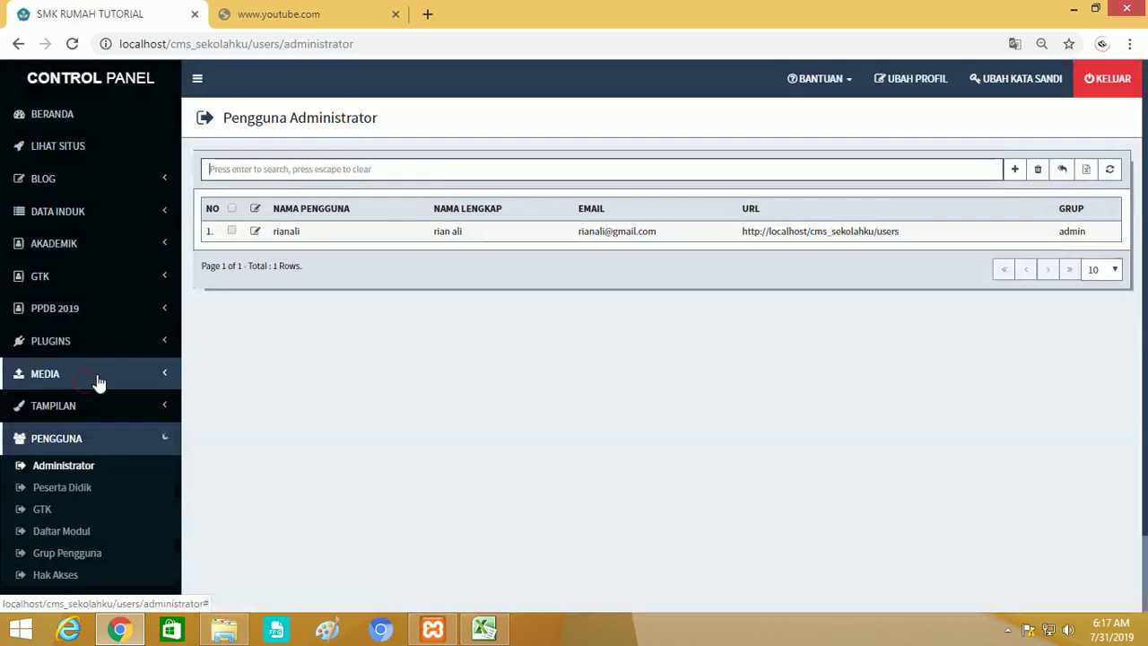
pyautogui.click(1016, 171)
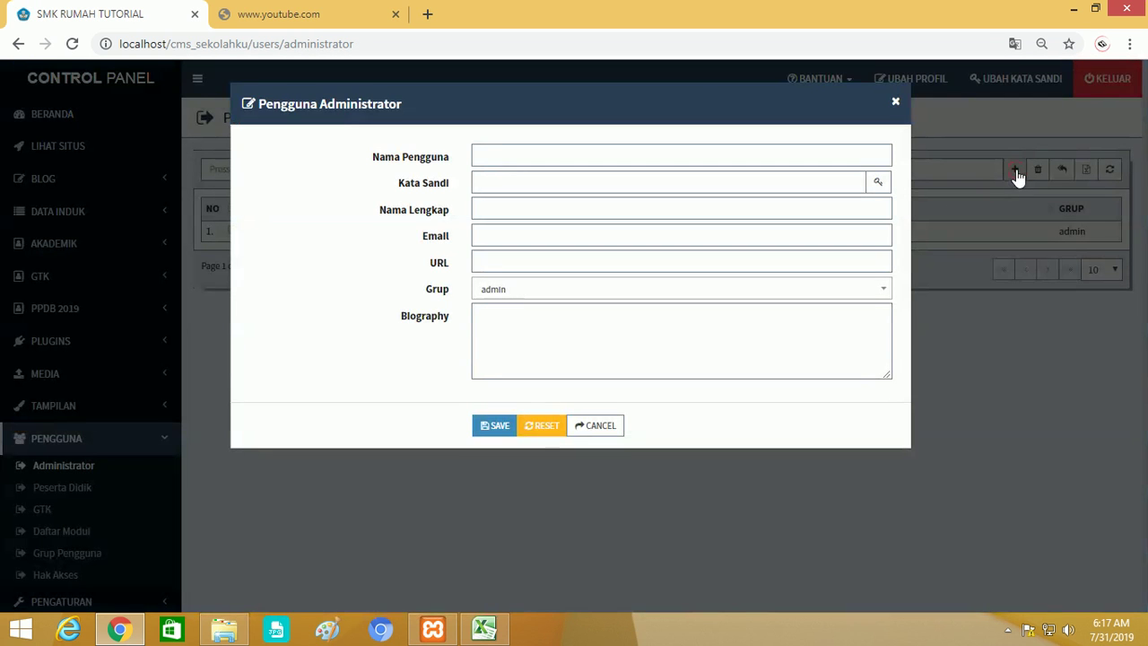
pyautogui.click(745, 164)
pyautogui.hotkey('ctrl', 'a')
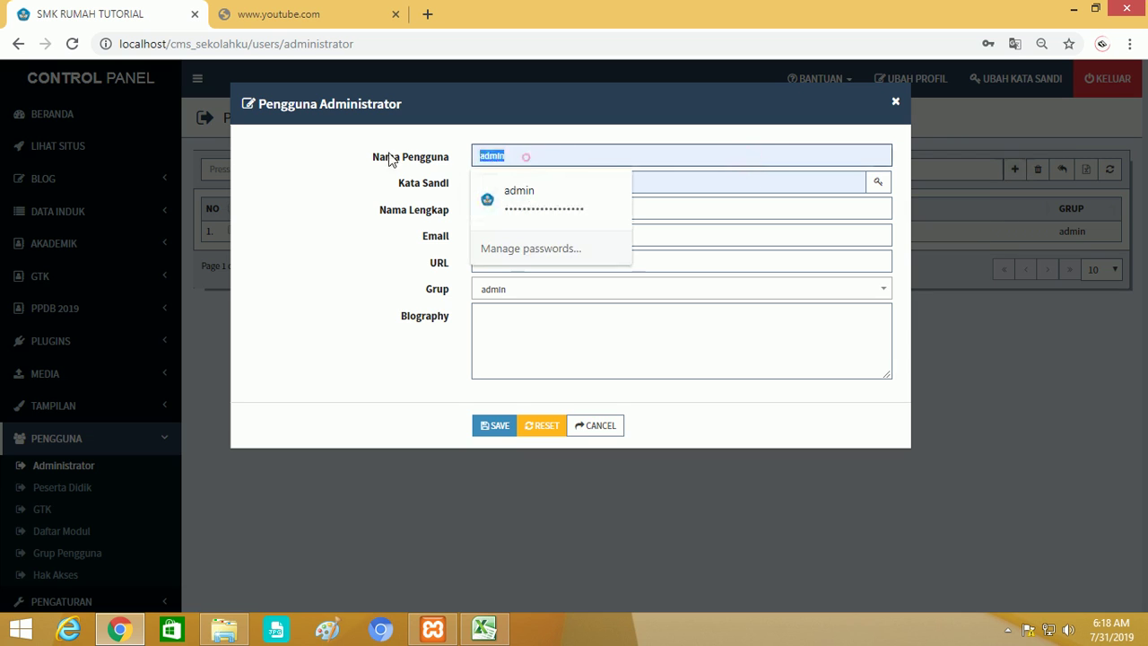
pyautogui.press('BackSpace')
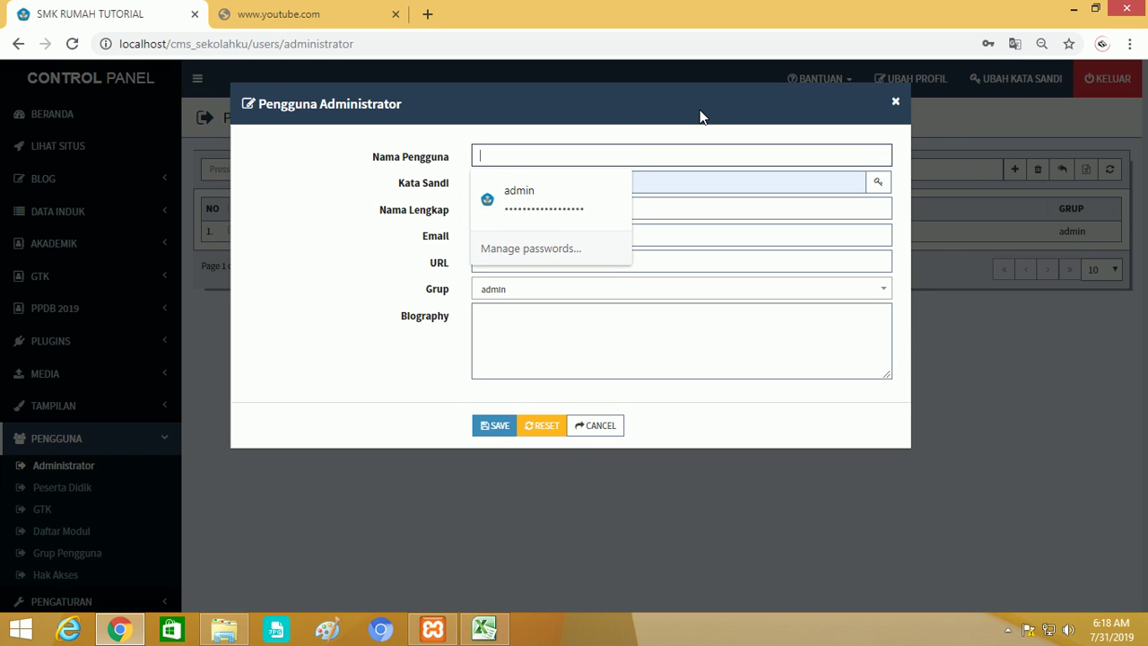
pyautogui.write('rest')
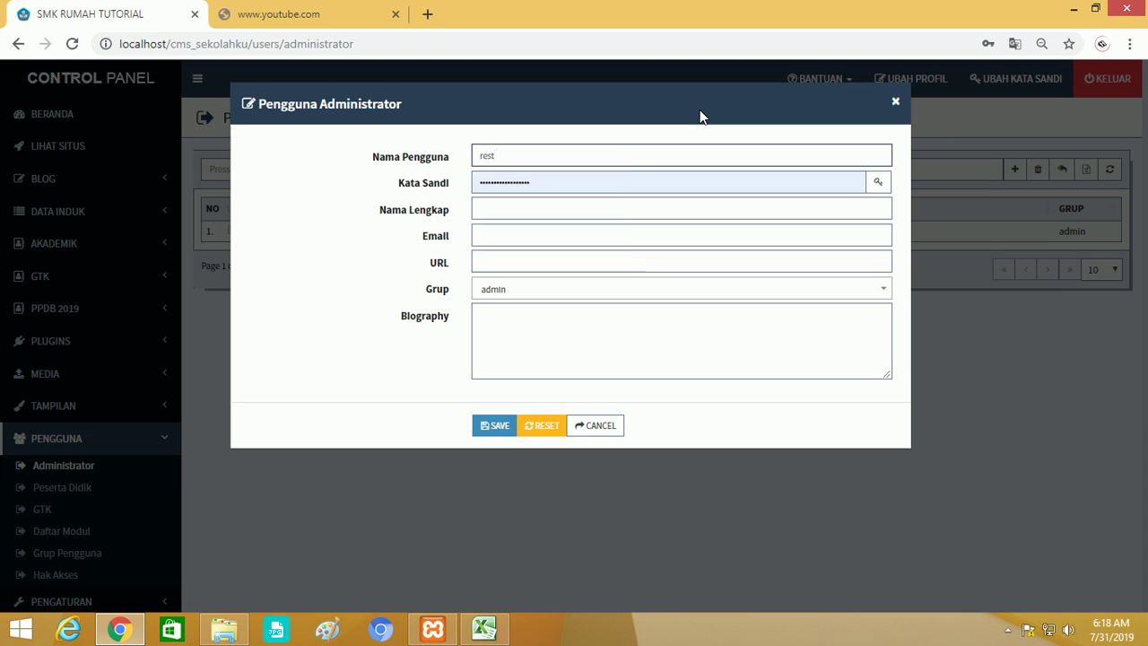
pyautogui.write('Bu')
pyautogui.press('Delete')
pyautogui.write('R')
pyautogui.doubleClick(541, 186)
pyautogui.press('BackSpace')
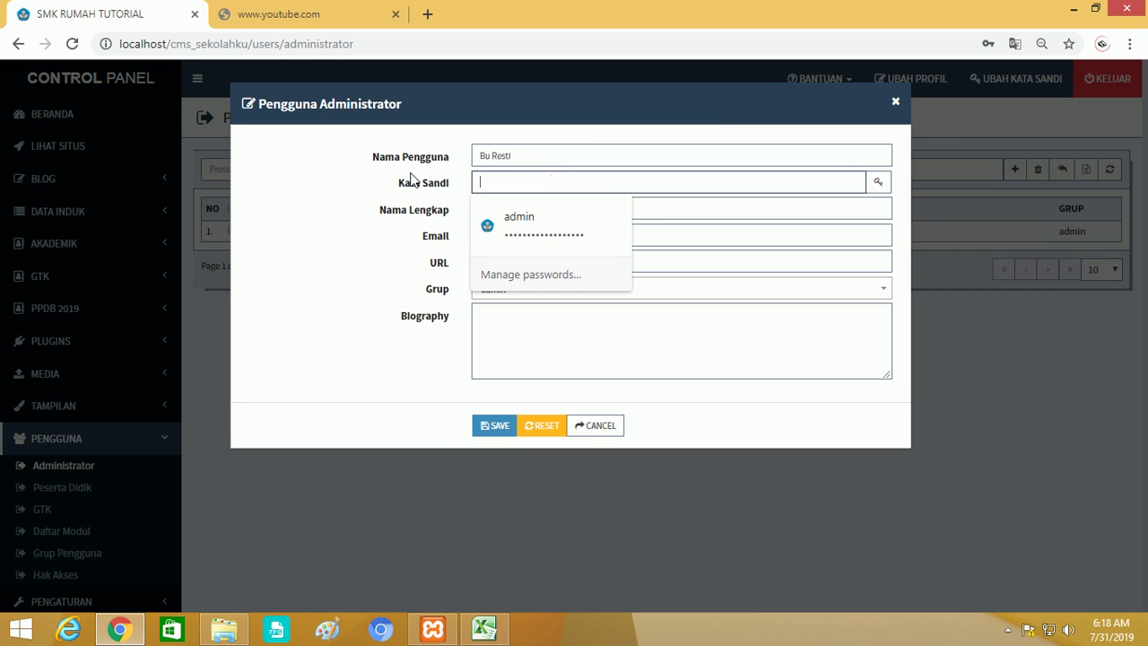
pyautogui.write('1278')
# Correct the username and fill in the teacher's full name, capitalised.
pyautogui.click(488, 206)
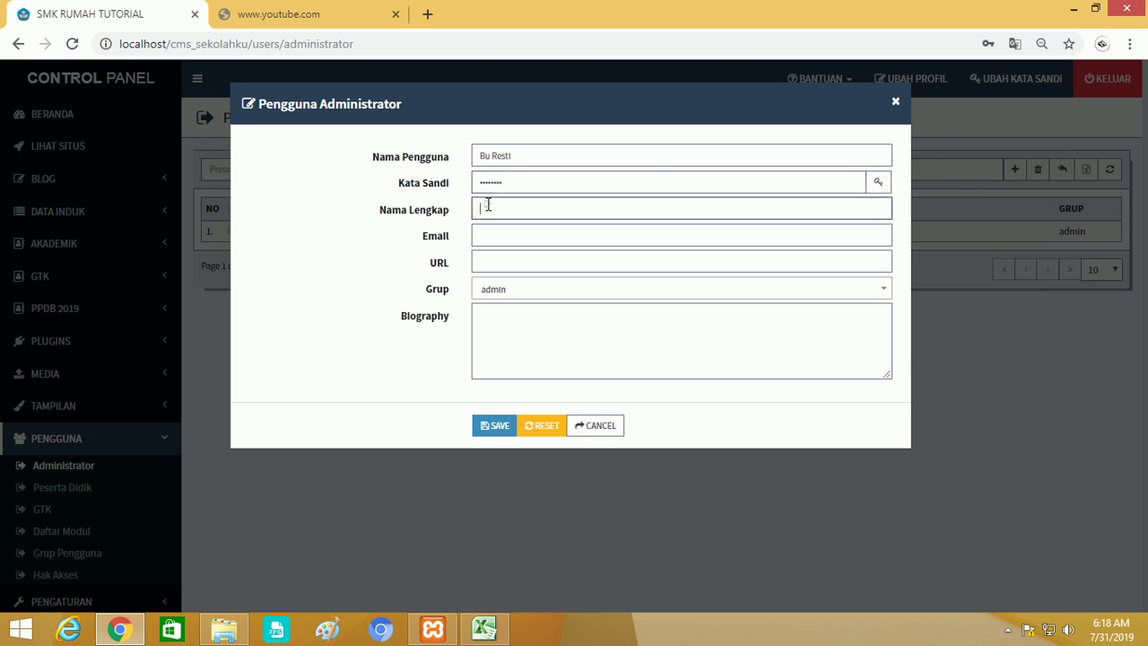
pyautogui.doubleClick(491, 156)
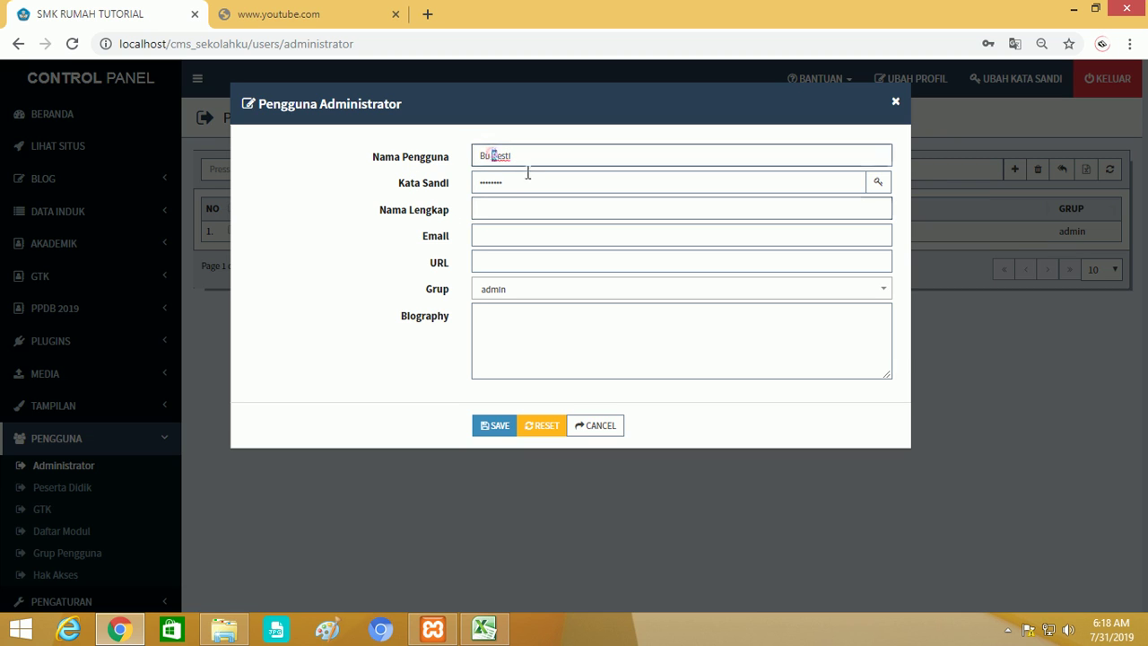
pyautogui.press('BackSpace')
pyautogui.press('BackSpace')
pyautogui.press('BackSpace')
pyautogui.press('BackSpace')
pyautogui.write('nu')
pyautogui.click(526, 158)
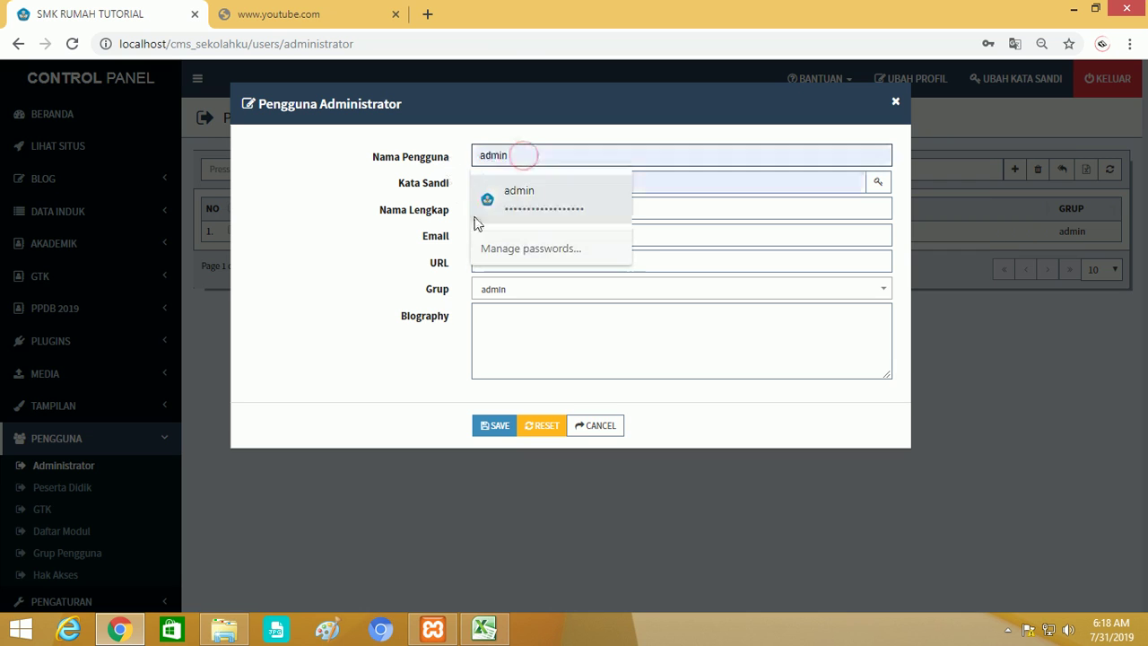
pyautogui.click(710, 228)
pyautogui.click(536, 208)
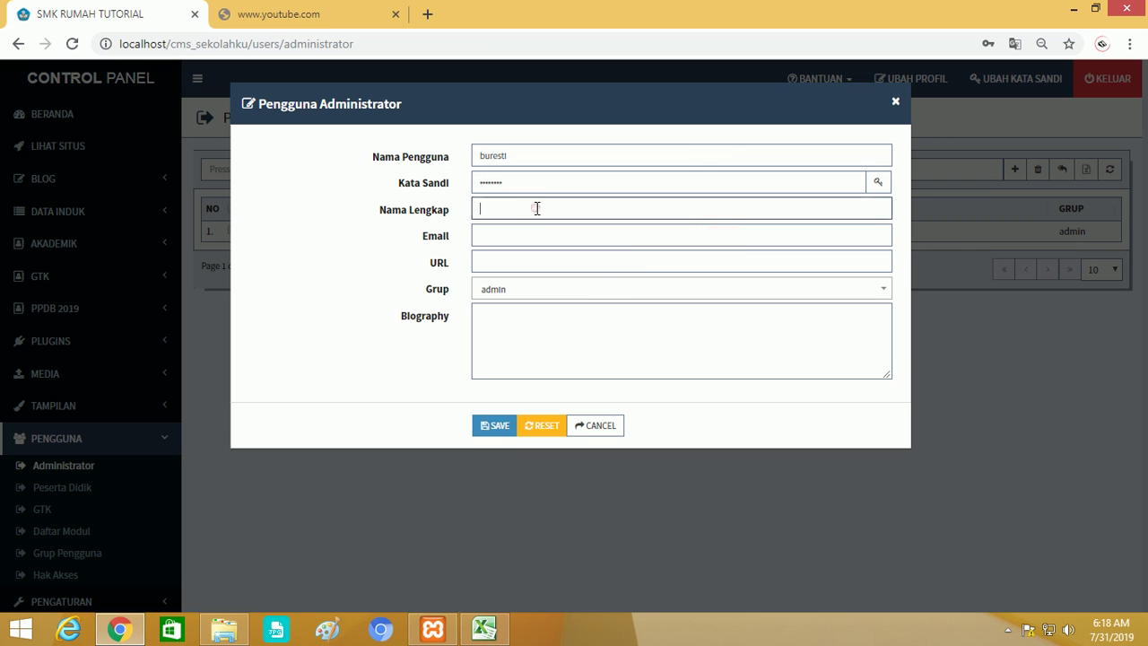
pyautogui.hotkey('ctrl', 'v')
pyautogui.hotkey('ctrl', 'z')
pyautogui.click(495, 155)
pyautogui.rightClick(496, 156)
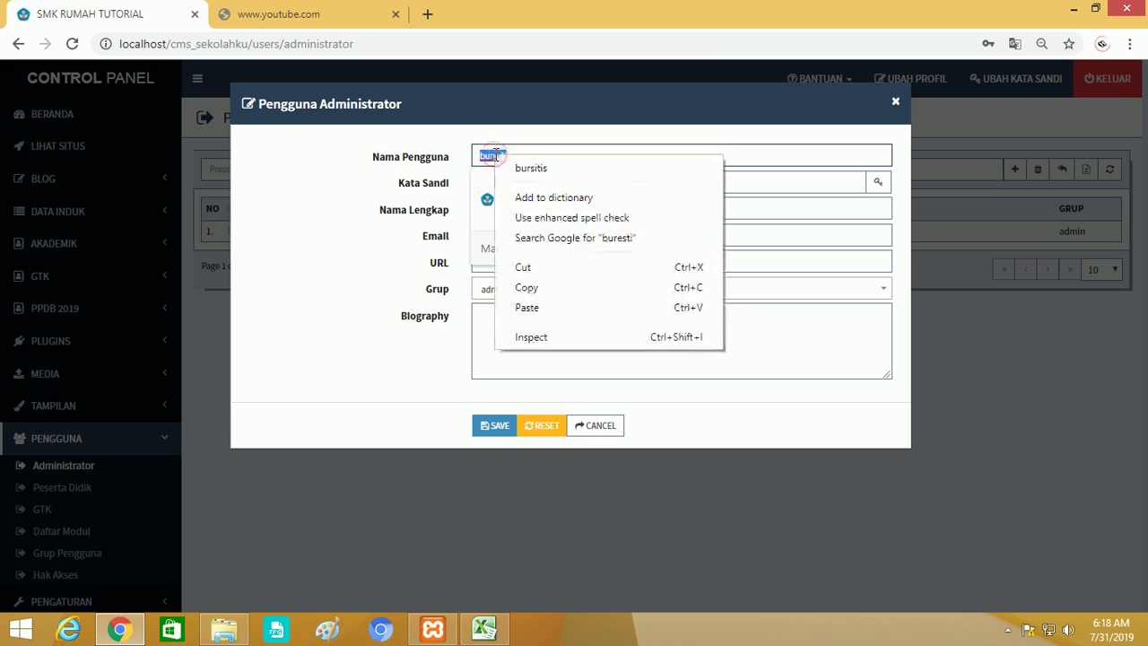
pyautogui.click(528, 287)
pyautogui.click(700, 235)
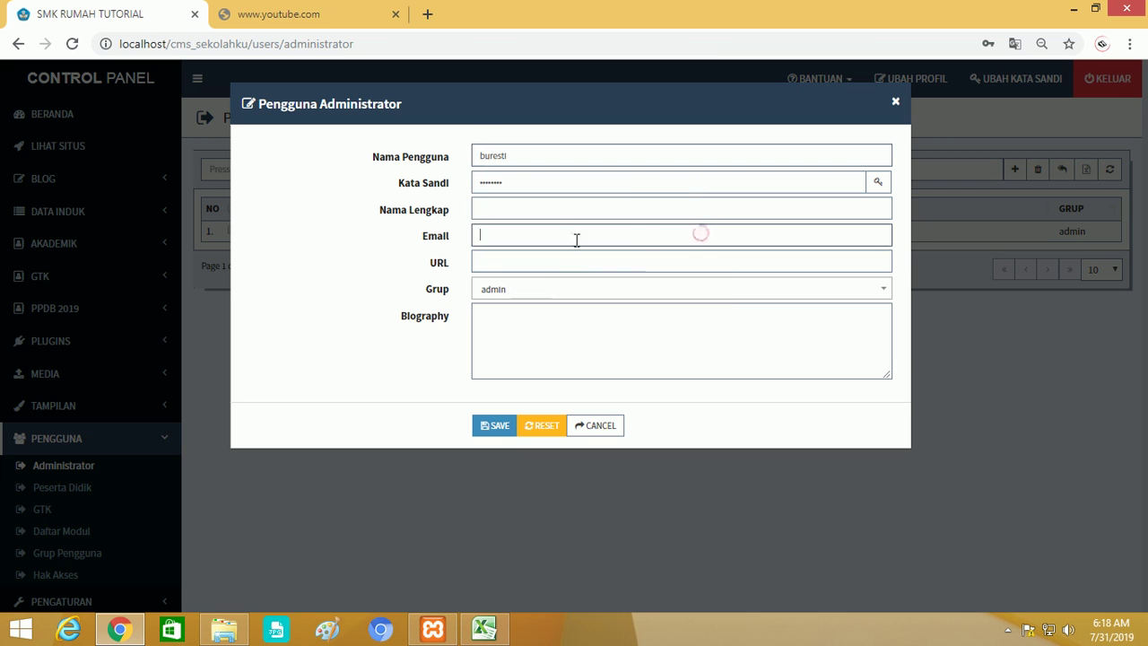
pyautogui.click(526, 212)
pyautogui.hotkey('ctrl', 'v')
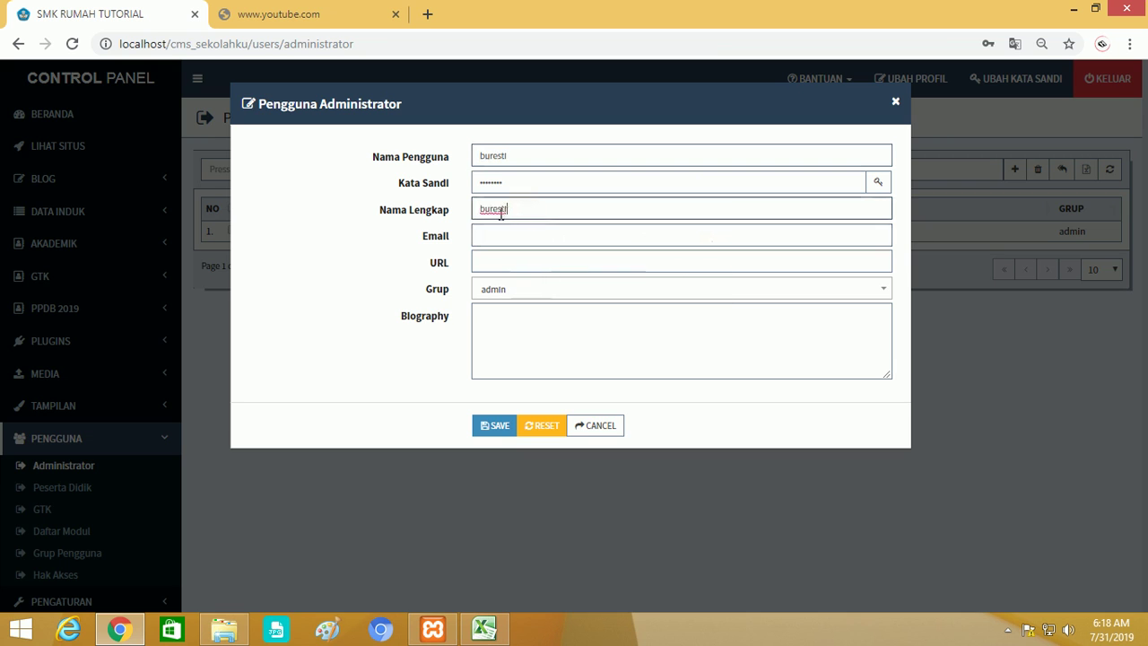
pyautogui.click(490, 208)
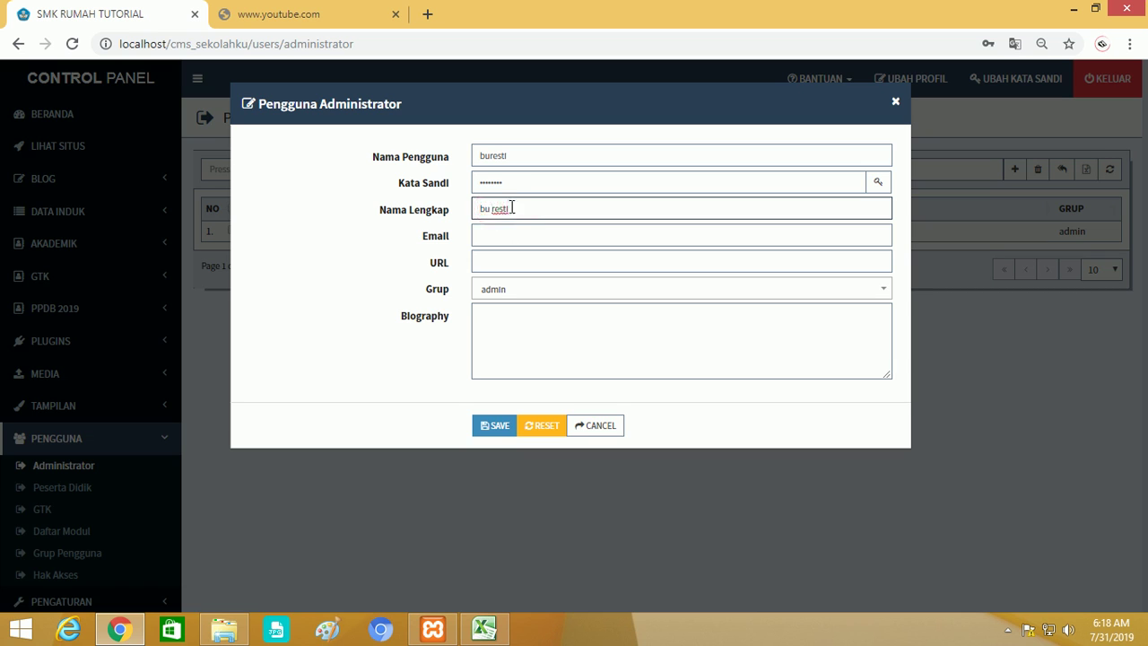
pyautogui.click(486, 208)
pyautogui.press('BackSpace')
pyautogui.write('B')
# Fill in the teacher's e-mail, assign the Panitia PPDB group, and save the user.
pyautogui.moveTo(518, 157); pyautogui.dragTo(467, 161)
pyautogui.click(530, 233)
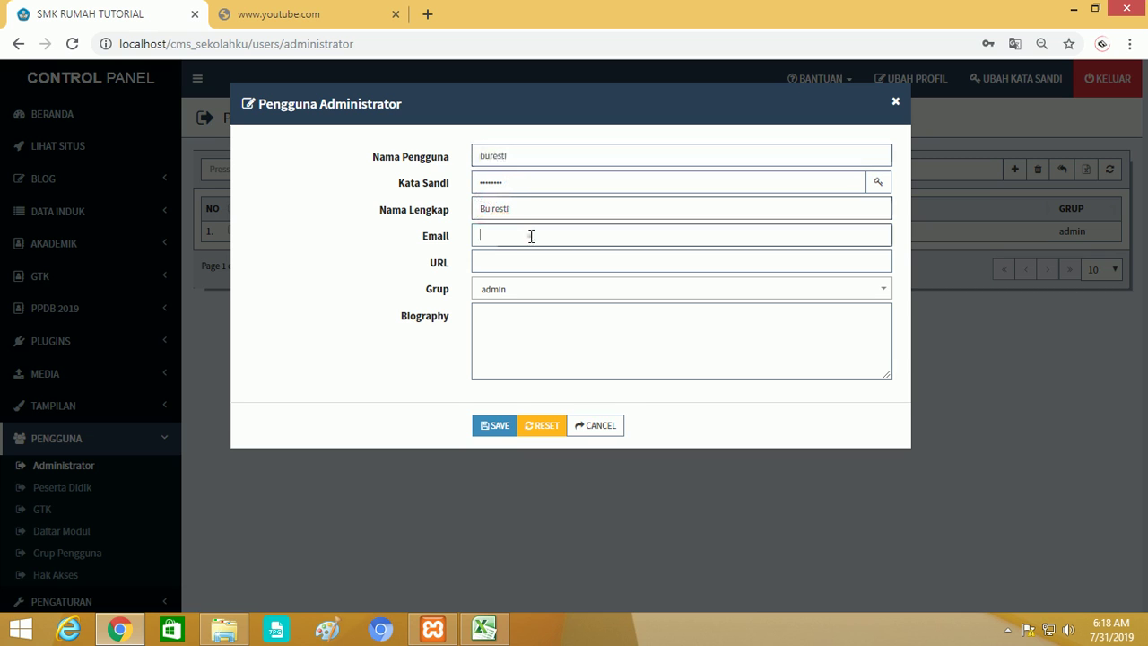
pyautogui.hotkey('ctrl', 'v')
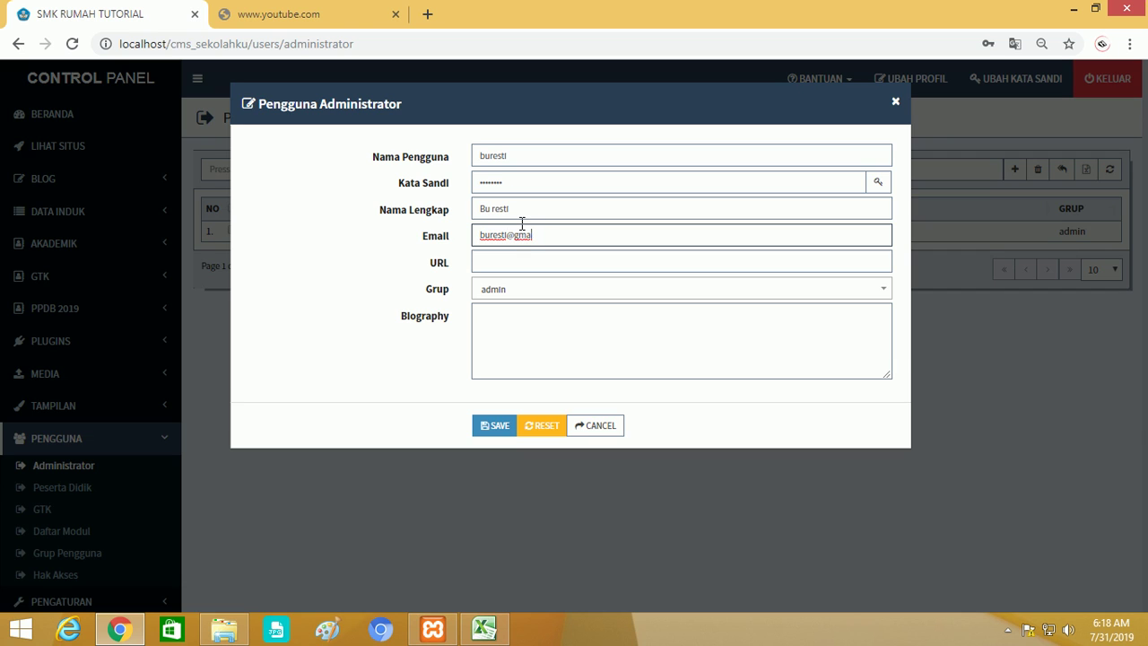
pyautogui.press('Tab')
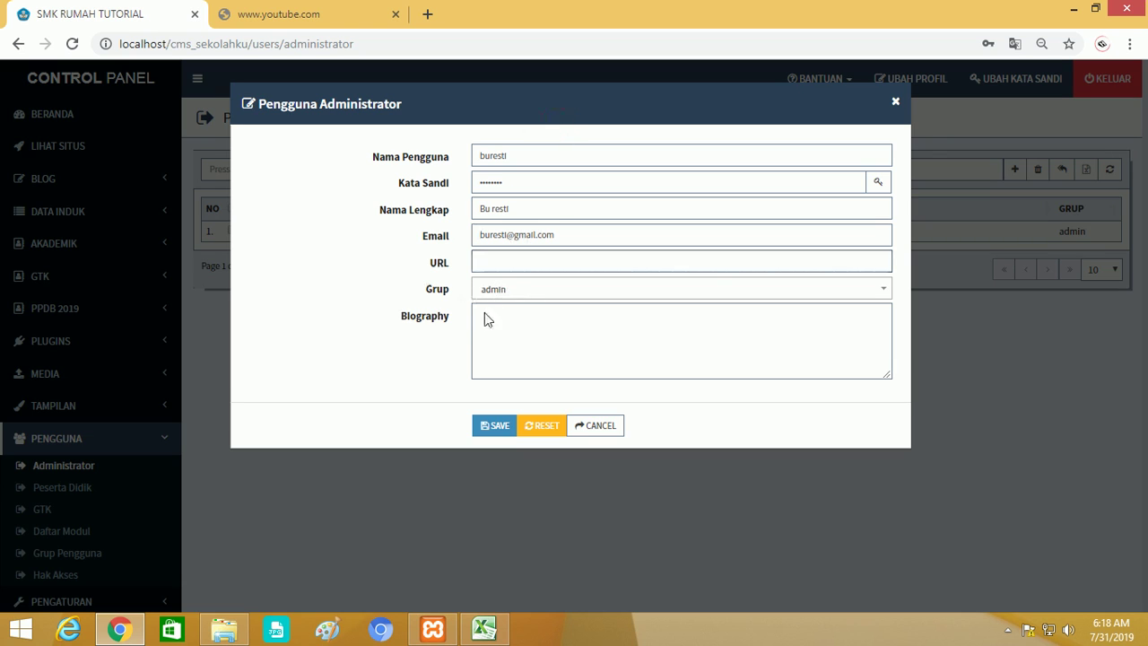
pyautogui.click(520, 289)
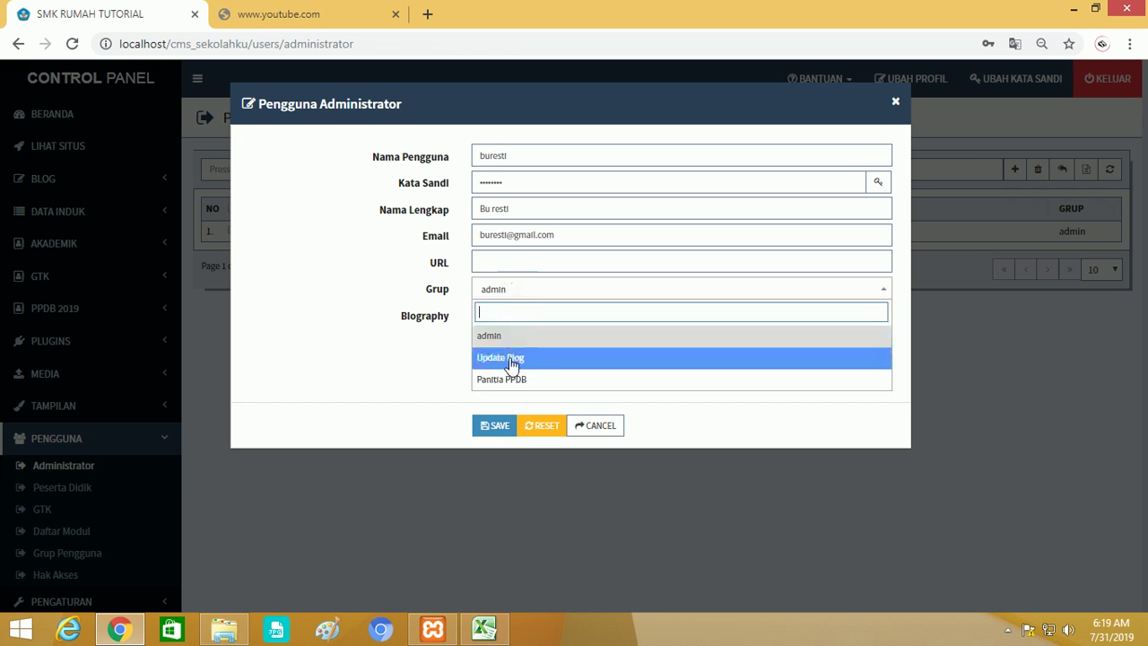
pyautogui.click(533, 381)
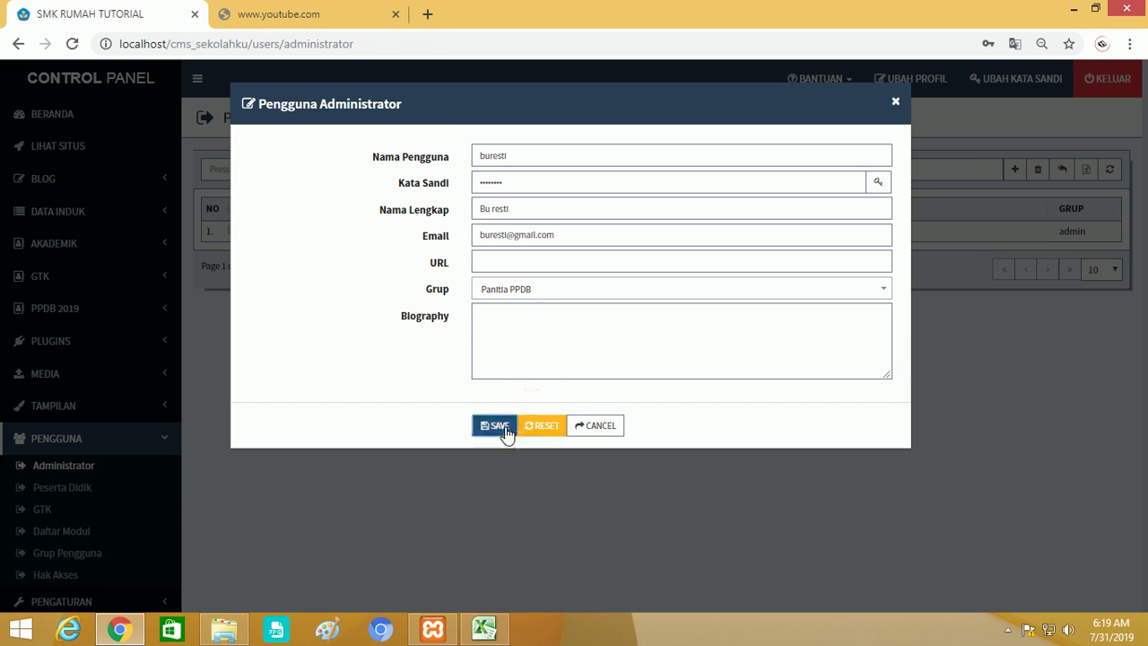
pyautogui.click(505, 427)
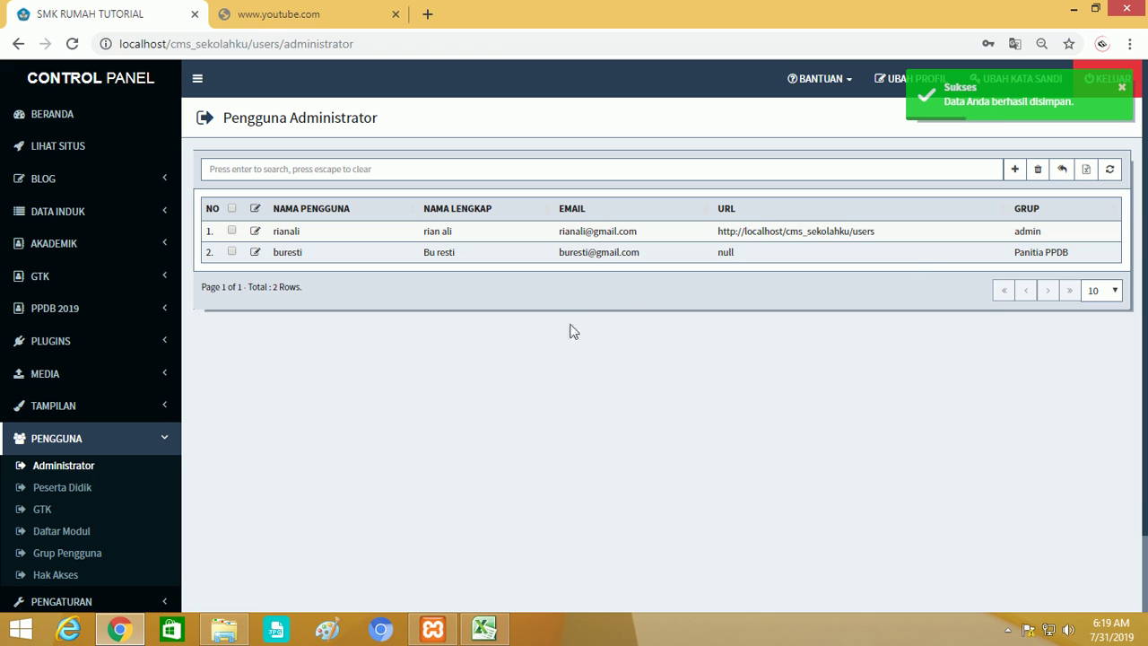
pyautogui.scroll(-1, 117, 421)
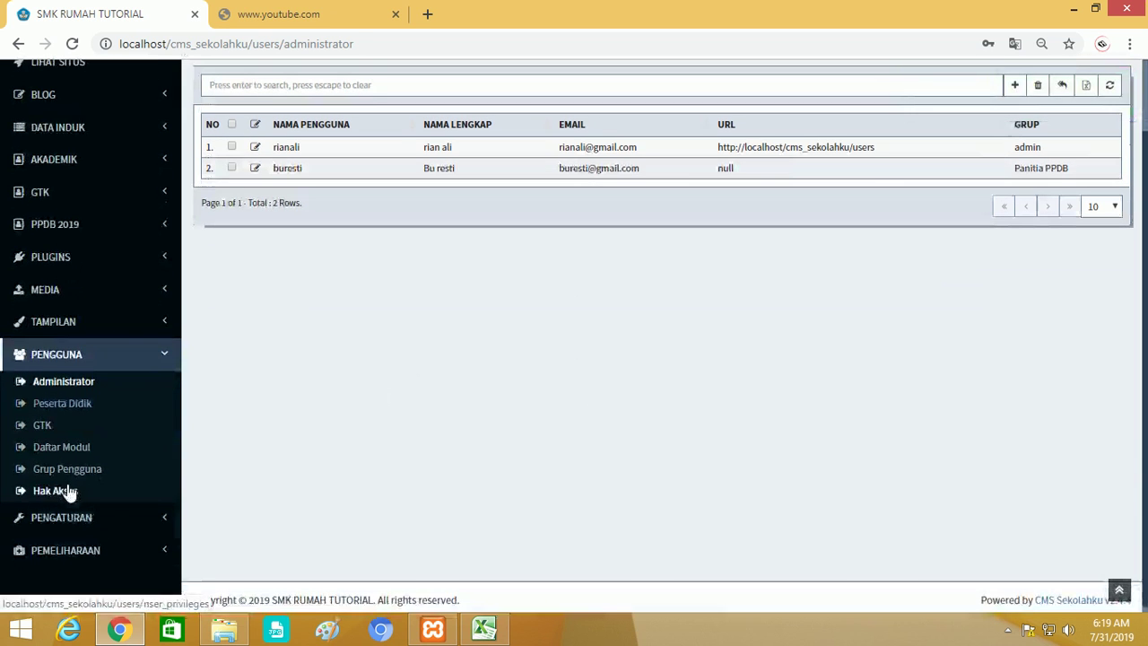
# Copy the Panitia PPDB admission URL from the Hak Akses page.
pyautogui.click(70, 494)
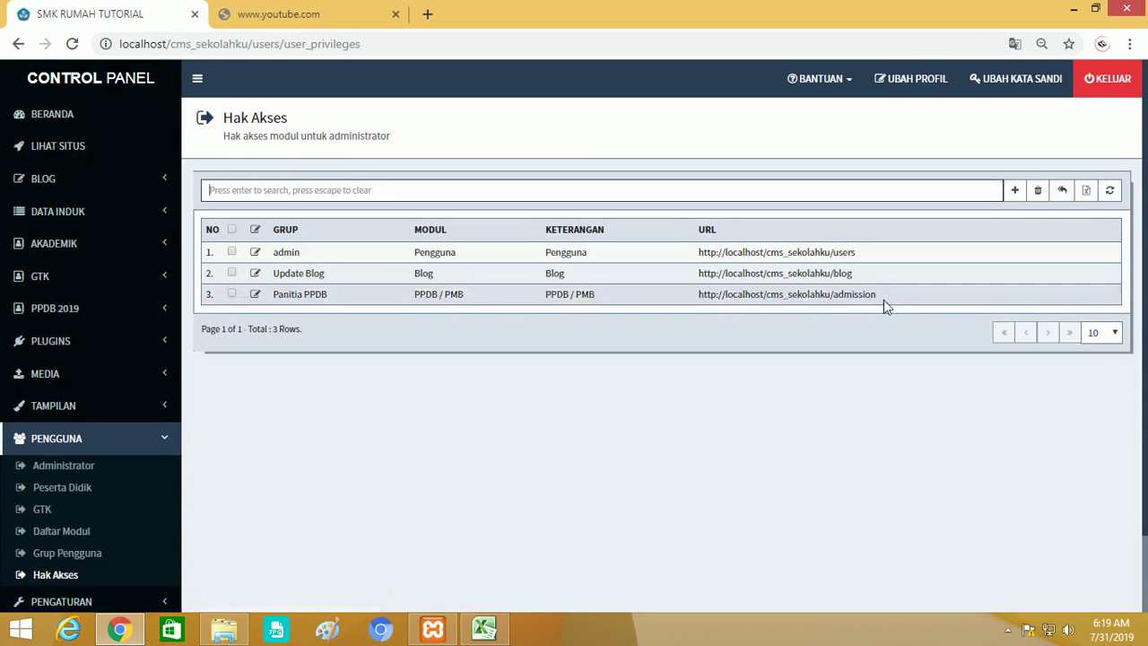
pyautogui.moveTo(878, 300); pyautogui.dragTo(700, 294)
pyautogui.rightClick(701, 295)
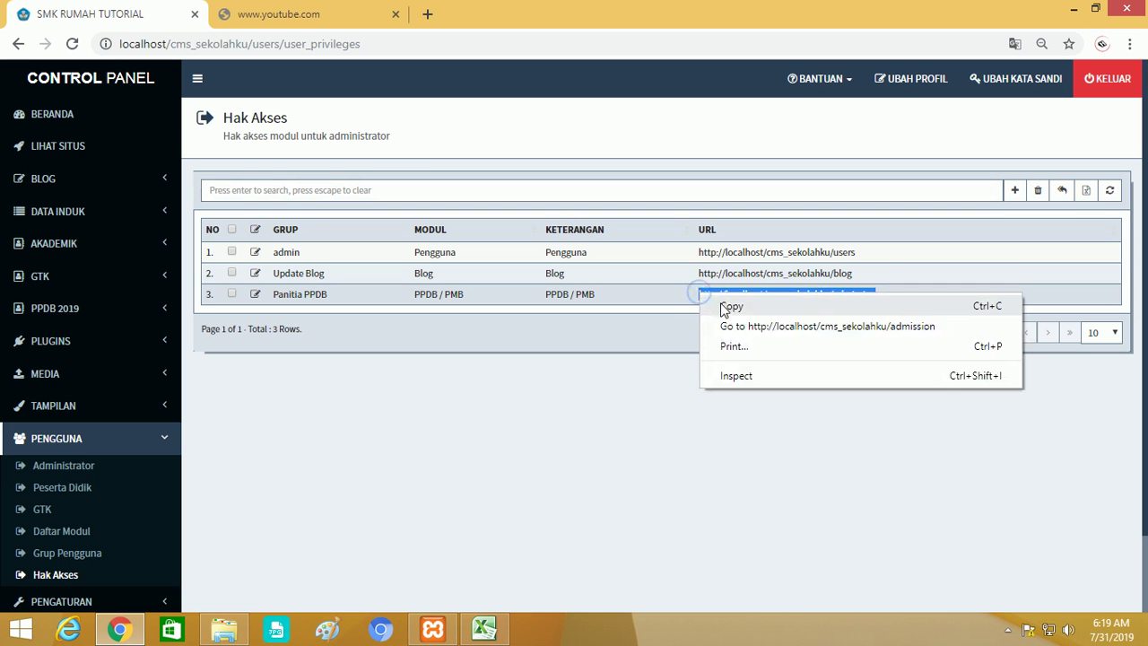
pyautogui.click(728, 306)
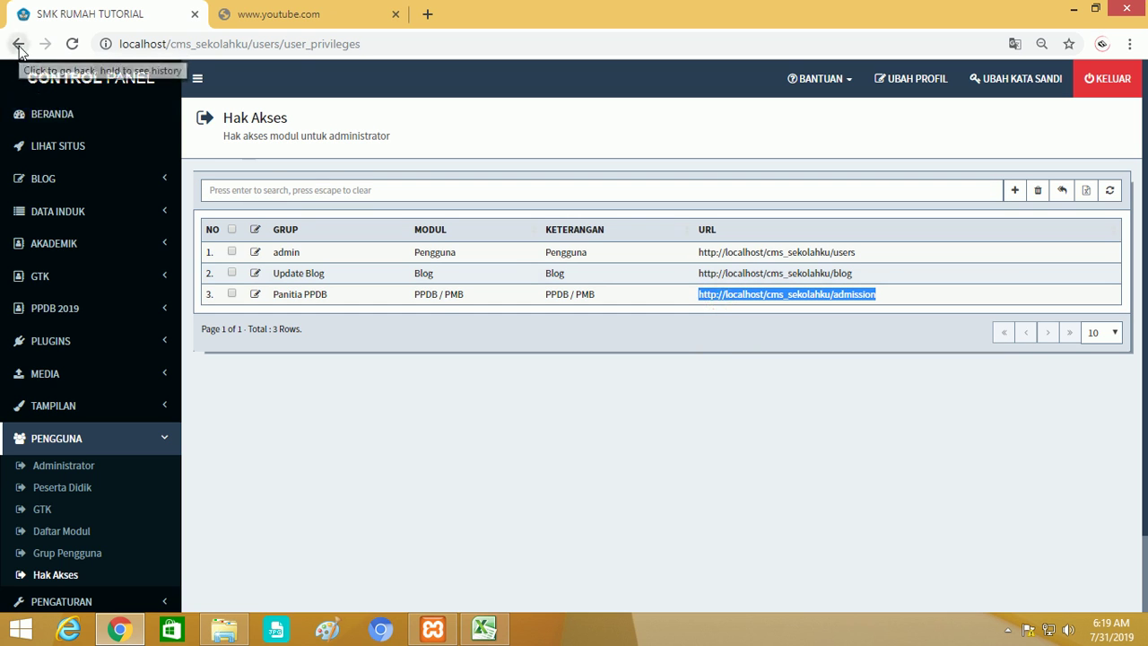
pyautogui.click(18, 44)
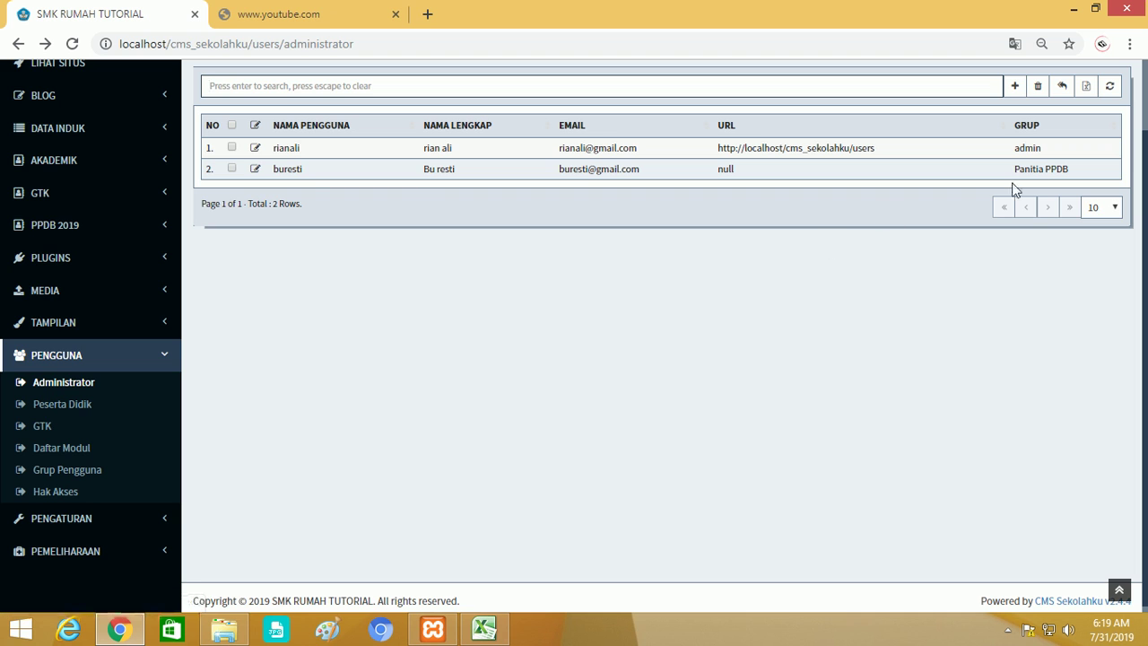
pyautogui.click(256, 168)
pyautogui.click(517, 260)
pyautogui.rightClick(517, 260)
pyautogui.click(568, 364)
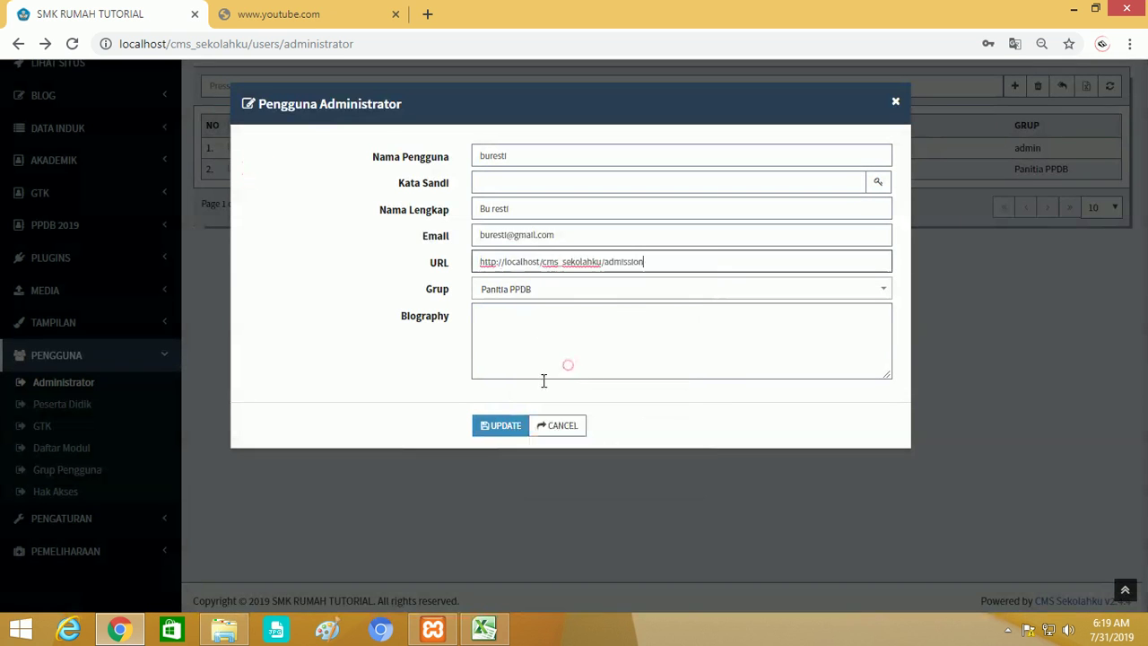
pyautogui.click(498, 426)
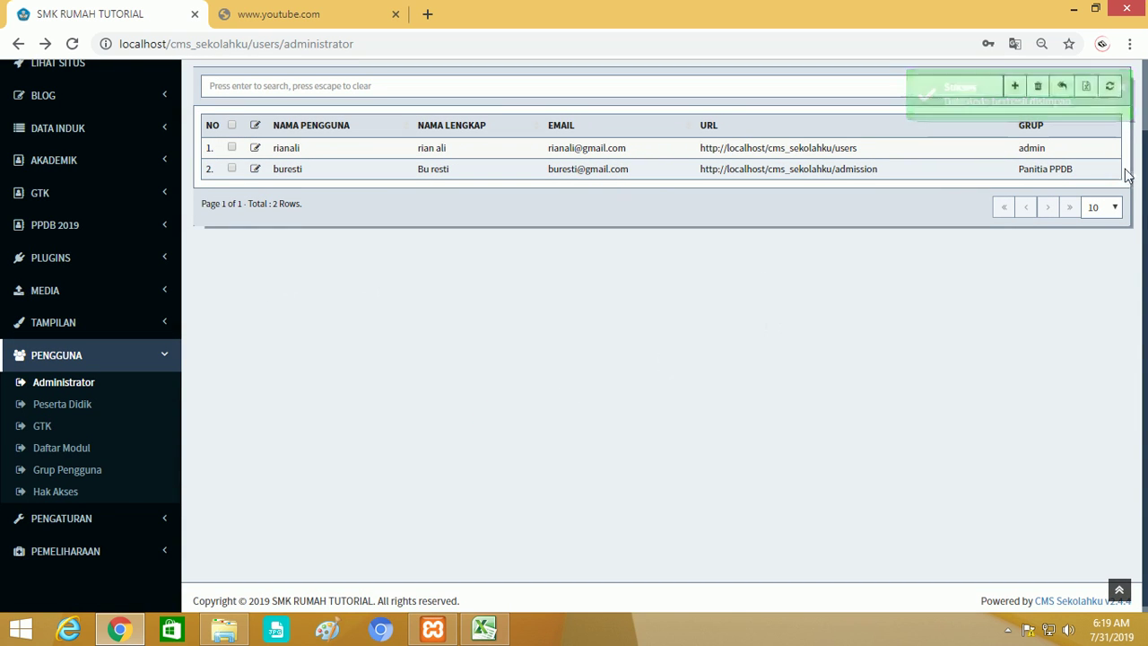
pyautogui.scroll(1, 567, 415)
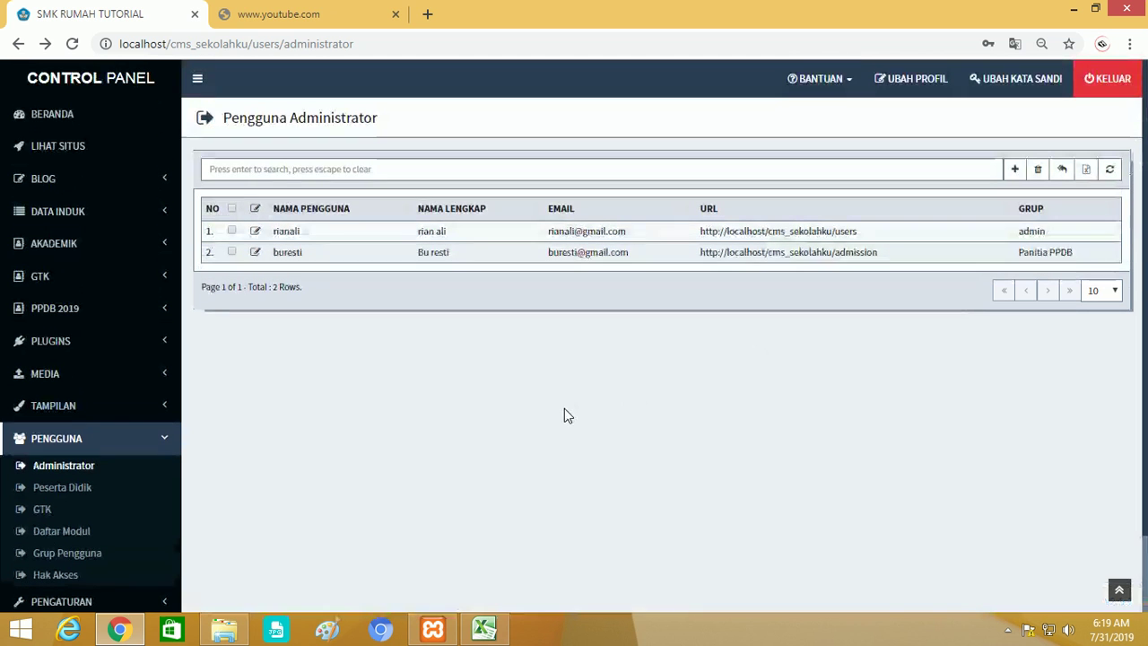
pyautogui.click(152, 438)
# Log out, sign in with the teacher's username and password, and expand PPDB 2019.
pyautogui.click(1112, 80)
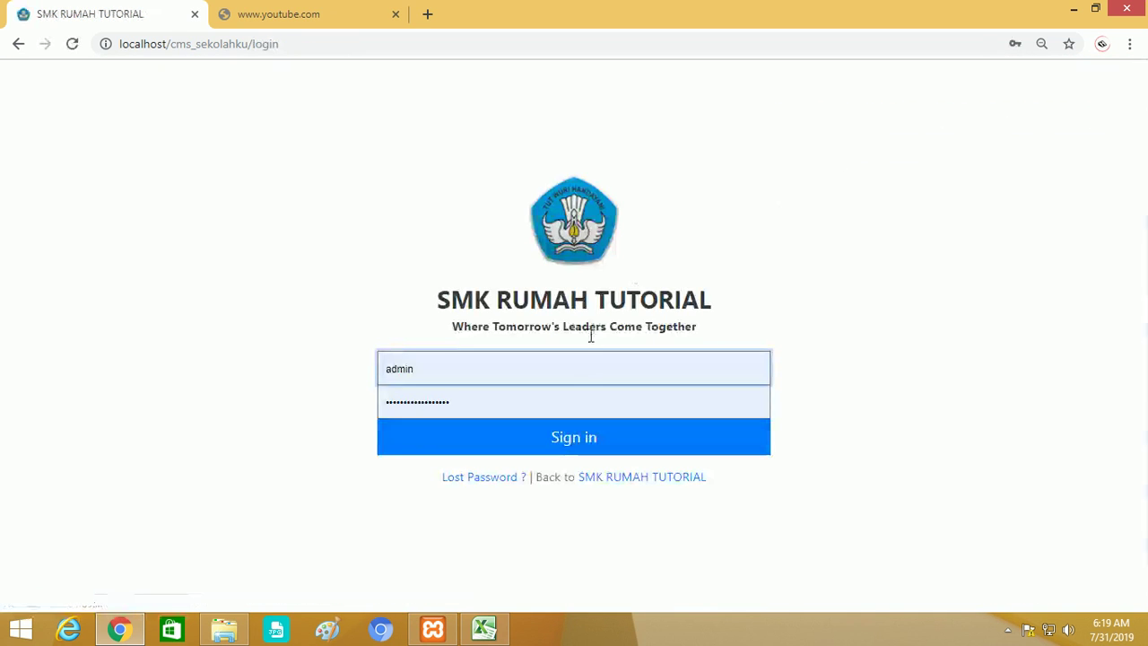
pyautogui.click(573, 368)
pyautogui.hotkey('ctrl', 'a')
pyautogui.write('bu resti')
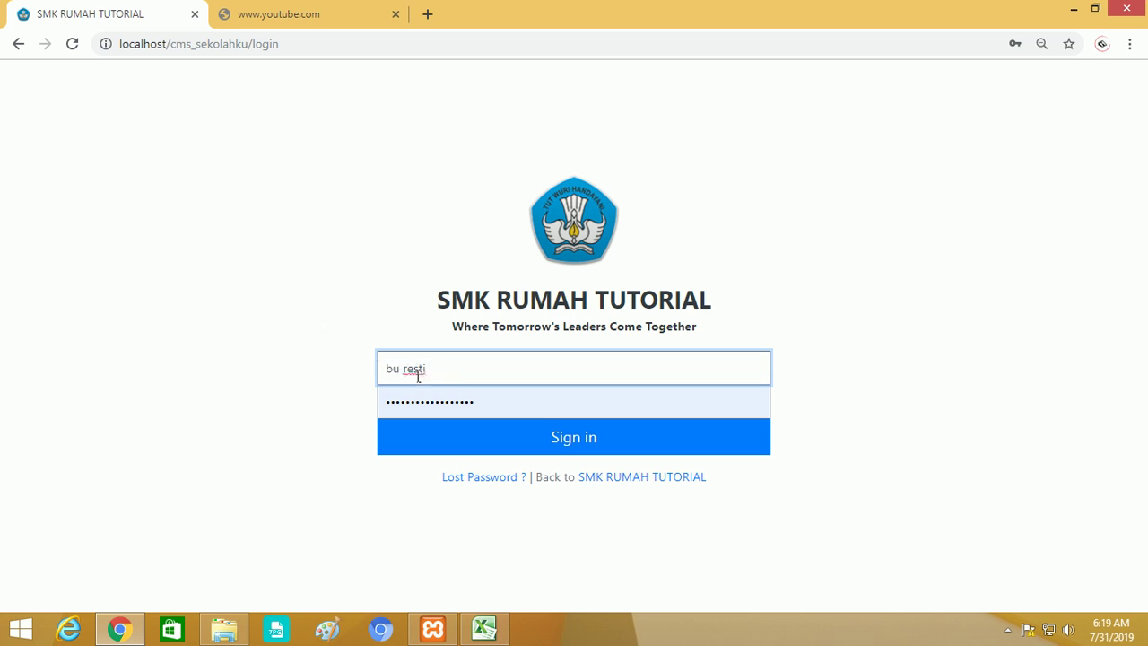
pyautogui.click(403, 368)
pyautogui.press('BackSpace')
pyautogui.click(488, 409)
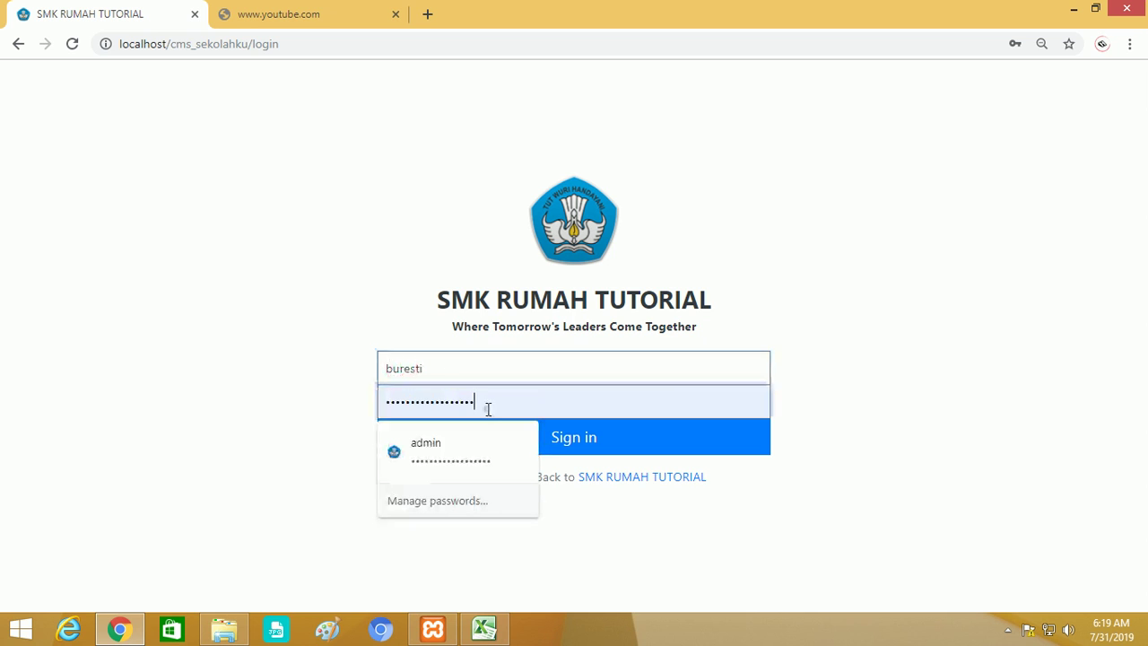
pyautogui.moveTo(488, 409); pyautogui.dragTo(310, 411)
pyautogui.write('12345678')
pyautogui.click(460, 447)
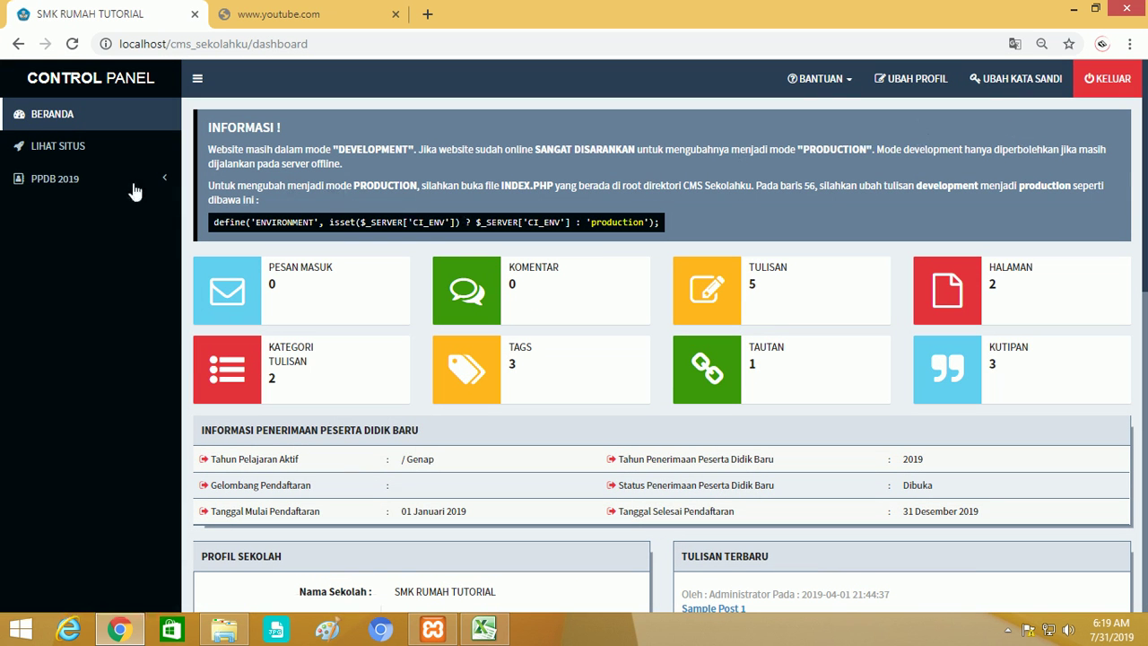
pyautogui.click(81, 180)
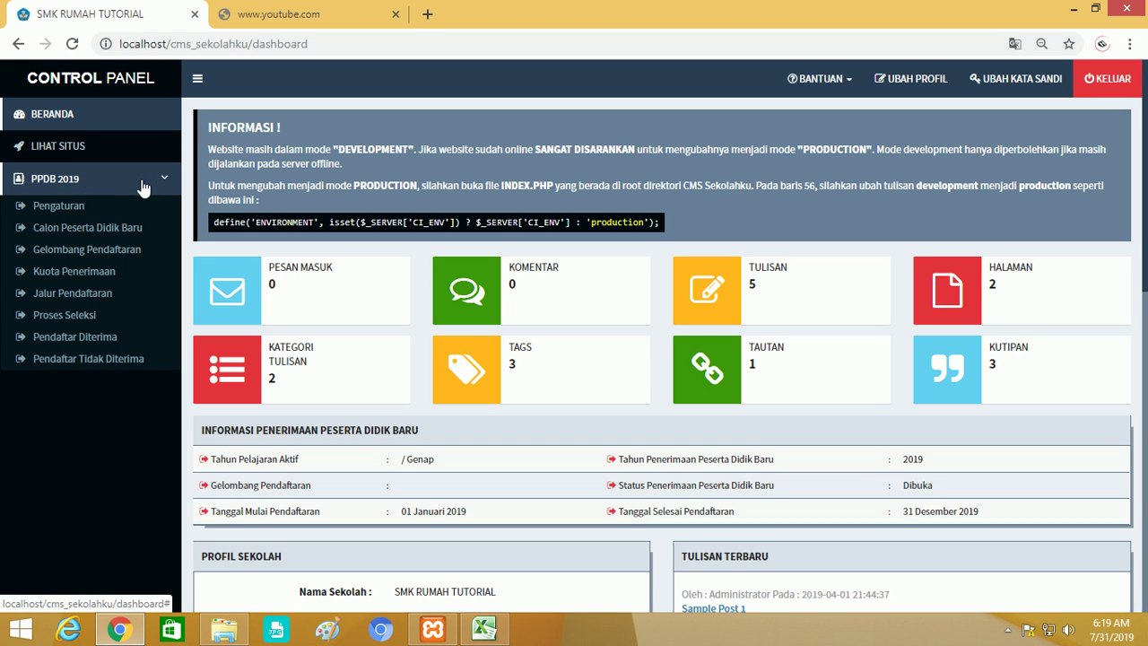
# Log out of the teacher account and sign back in as administrator.
pyautogui.click(1090, 82)
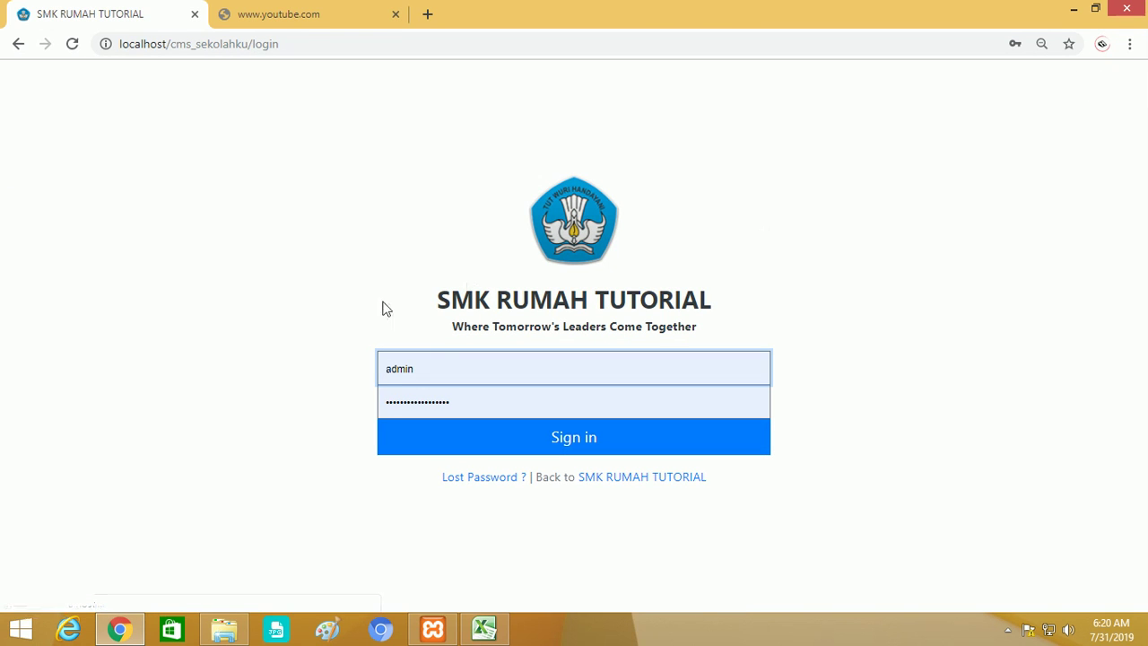
pyautogui.click(446, 363)
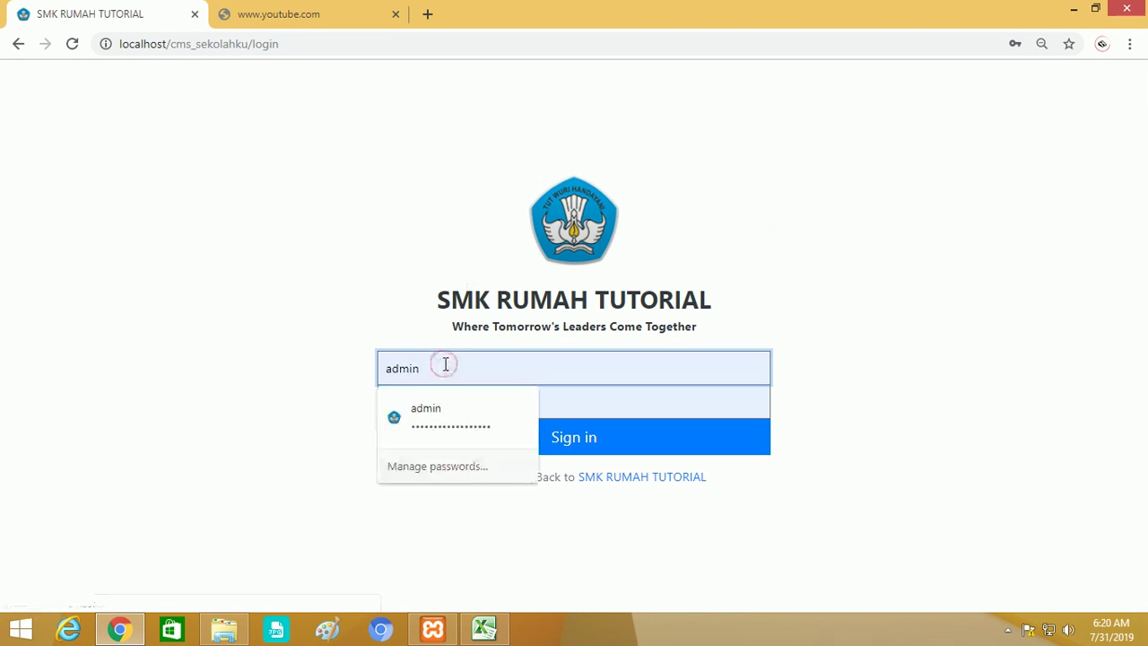
pyautogui.write('istrator')
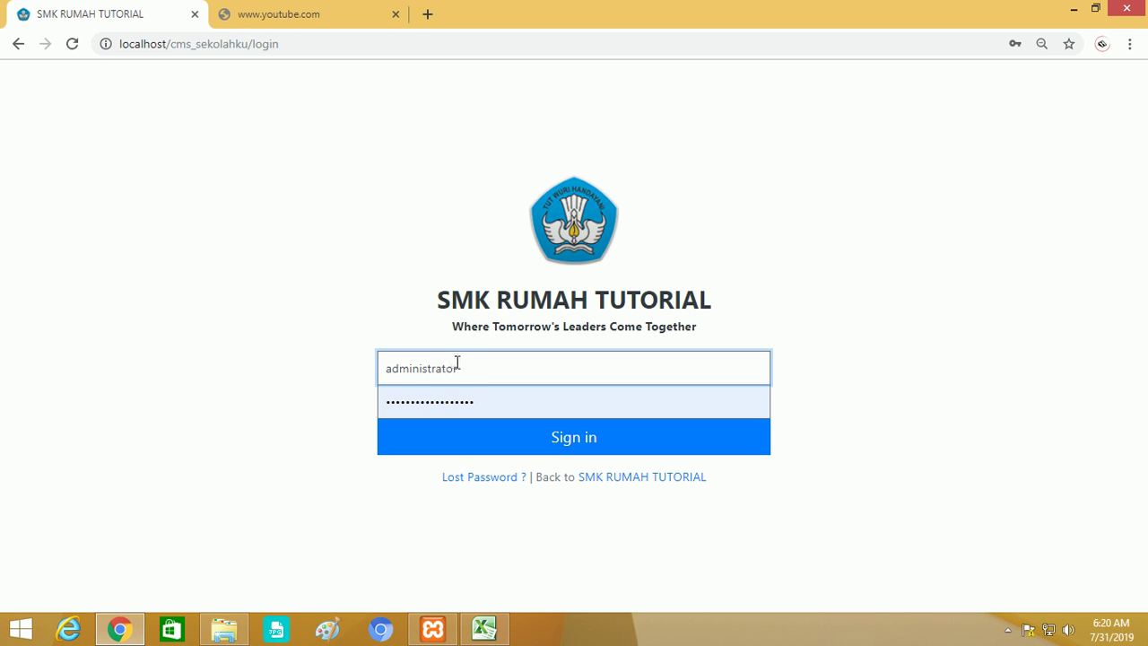
pyautogui.moveTo(458, 362); pyautogui.dragTo(361, 366)
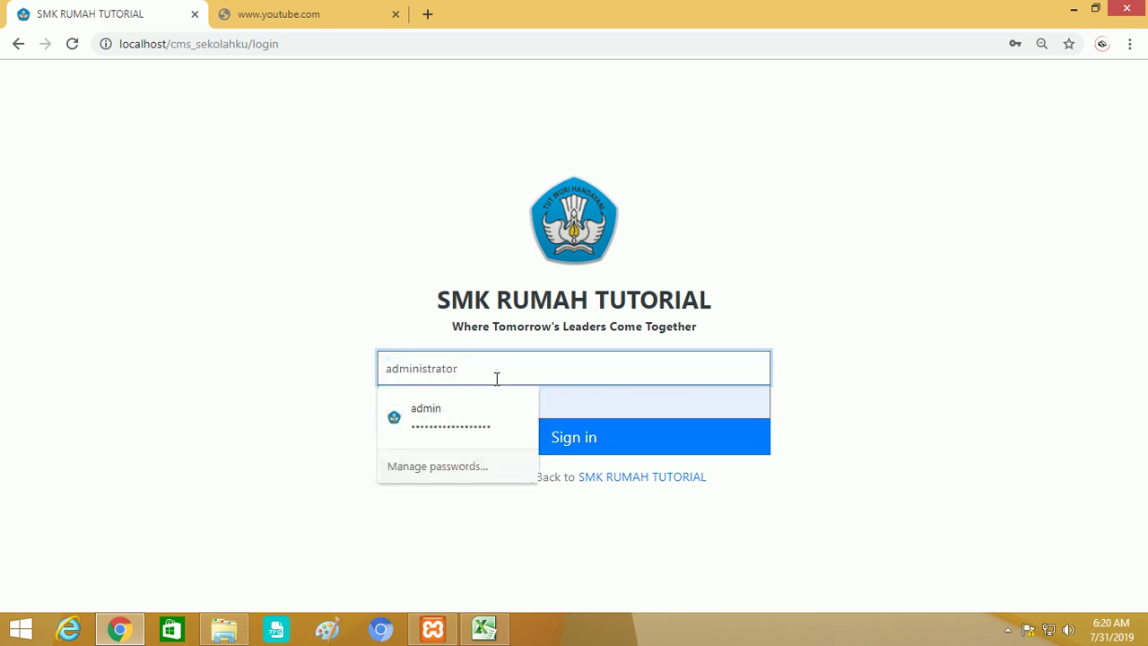
pyautogui.doubleClick(494, 377)
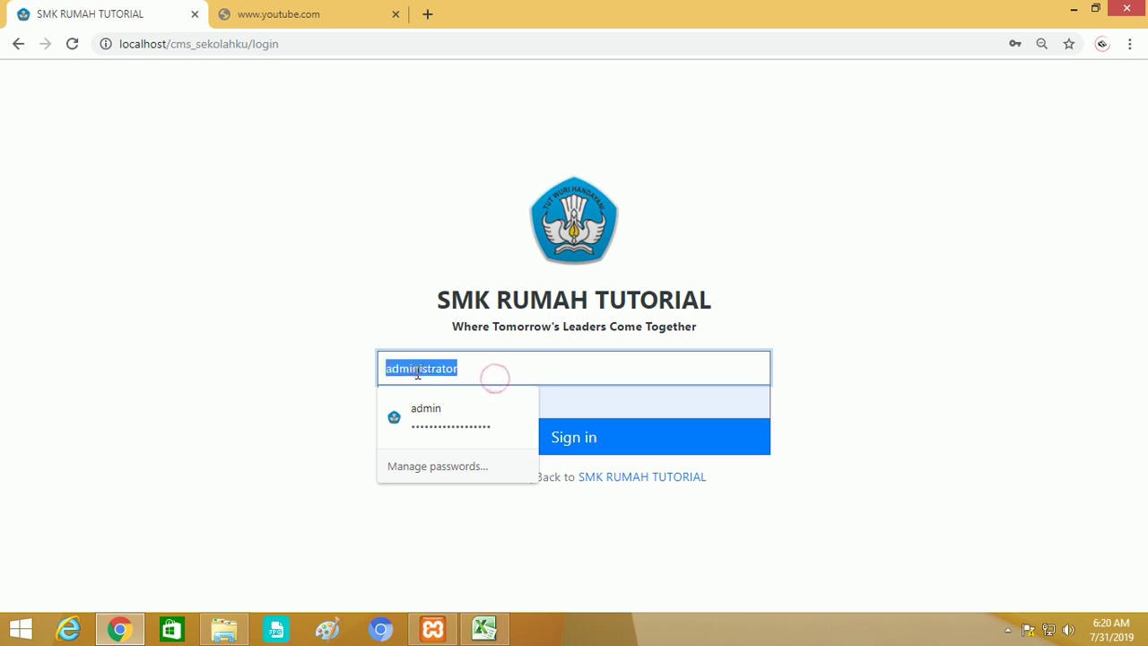
pyautogui.click(604, 408)
pyautogui.moveTo(556, 403); pyautogui.dragTo(298, 403)
pyautogui.hotkey('ctrl', 'v')
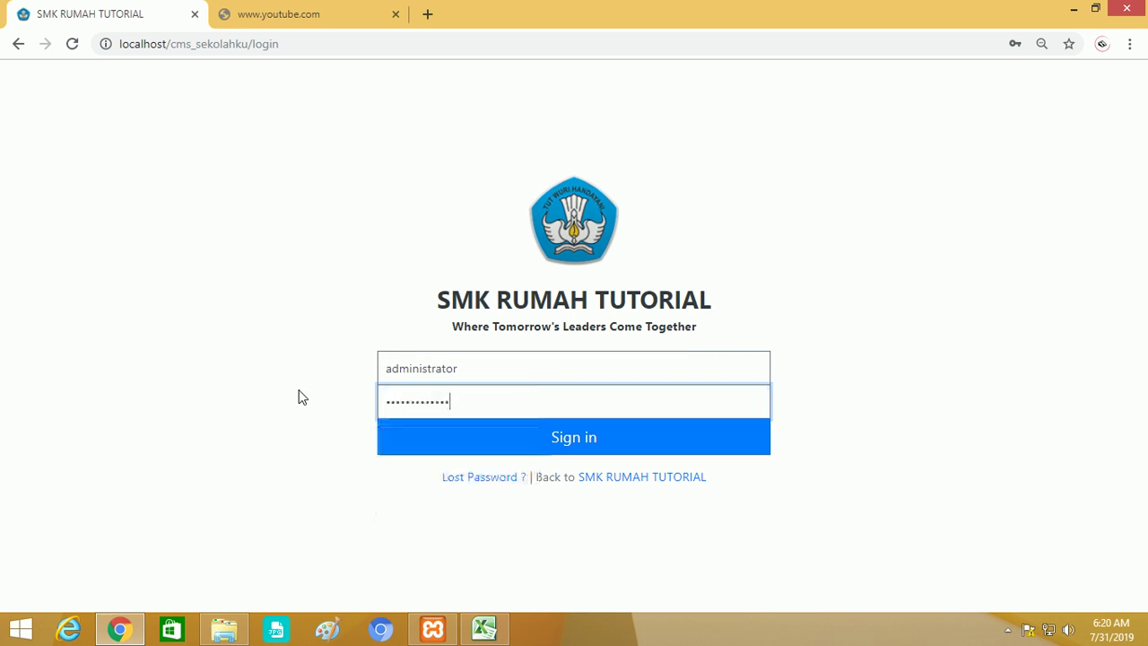
pyautogui.click(449, 439)
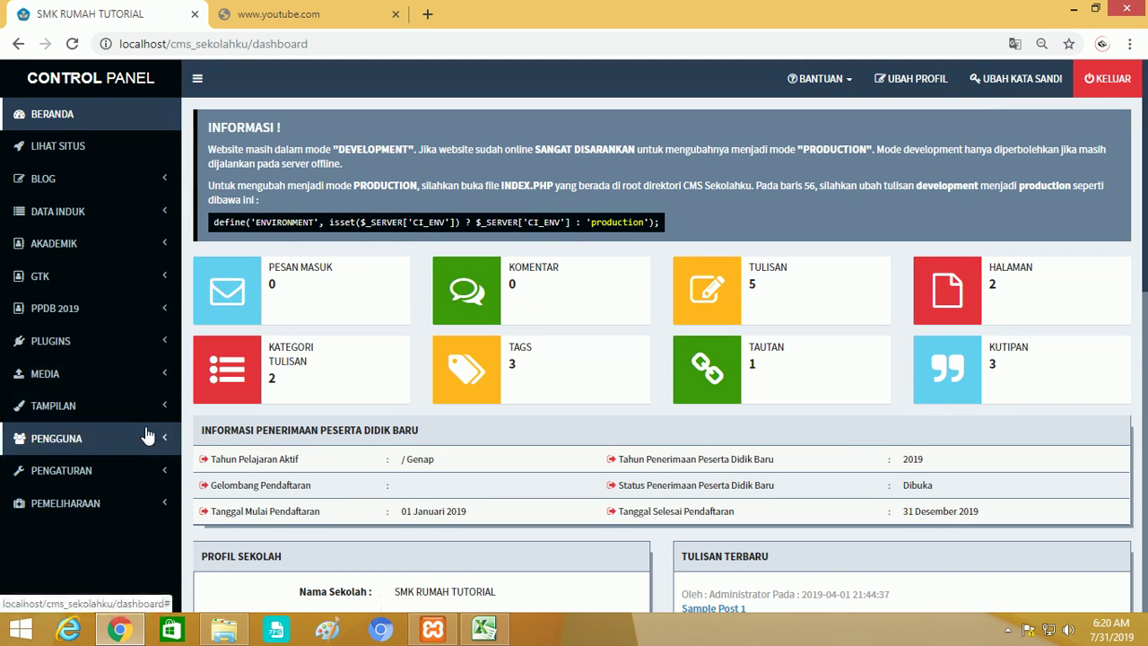
# Check Hak Akses and its add form, view Grup Pengguna, then open the Administrator list.
pyautogui.click(148, 436)
pyautogui.scroll(-1, 151, 428)
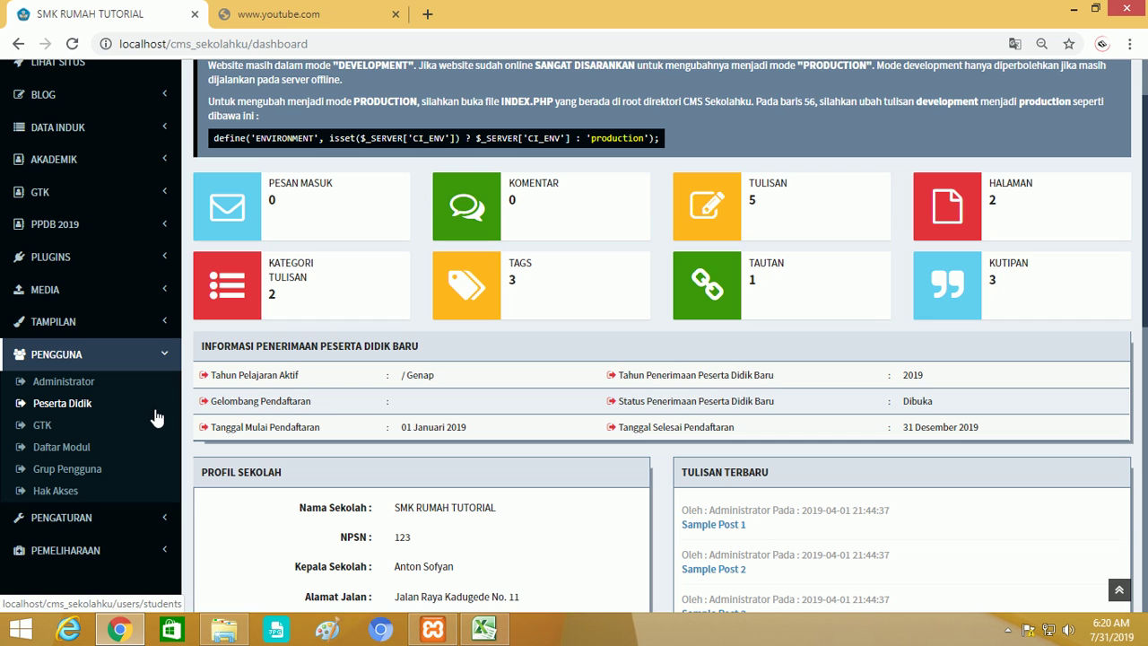
pyautogui.click(55, 491)
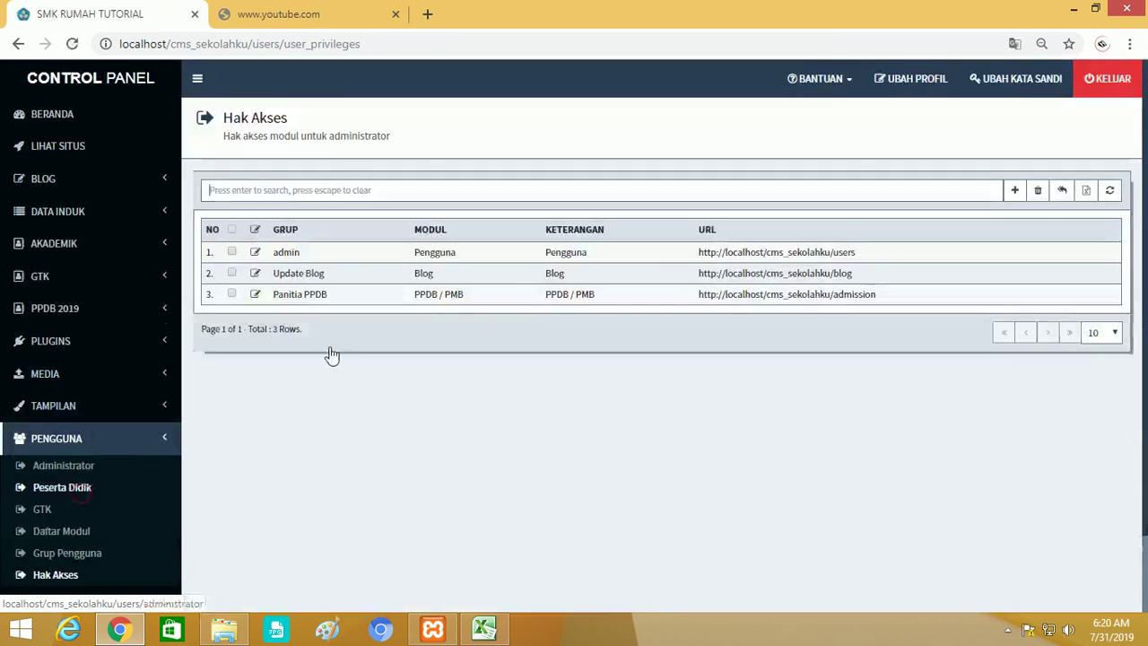
pyautogui.click(1016, 191)
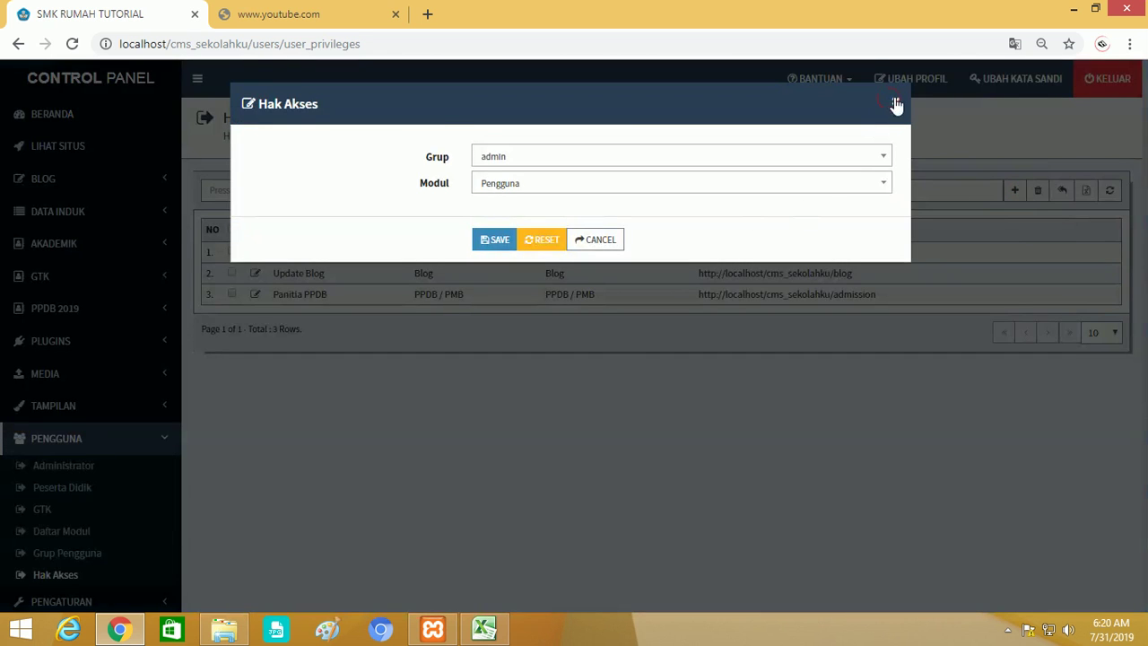
pyautogui.click(897, 105)
pyautogui.click(97, 561)
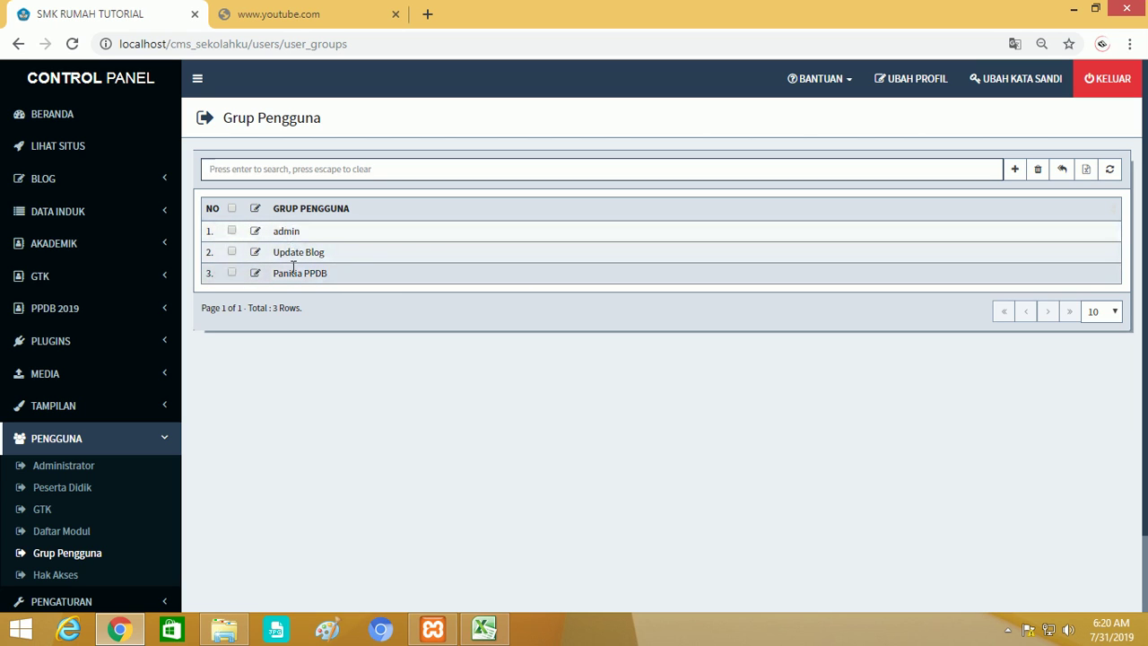
pyautogui.click(84, 470)
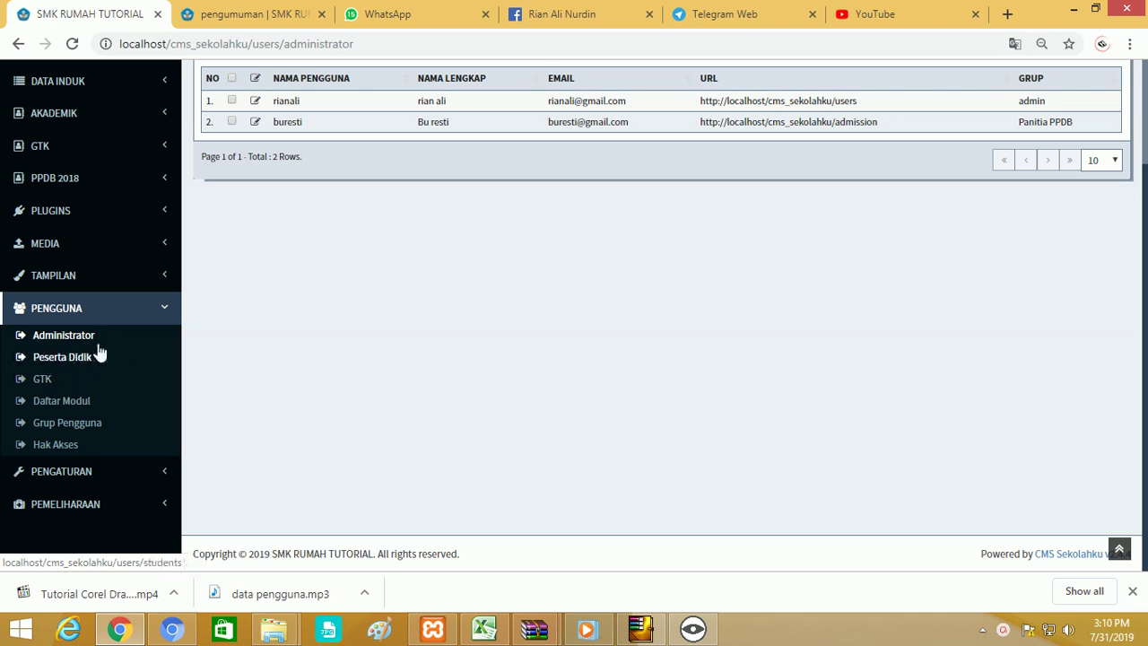
# Open the Peserta Didik student list under Akademik > Data Induk.
pyautogui.scroll(3, 99, 355)
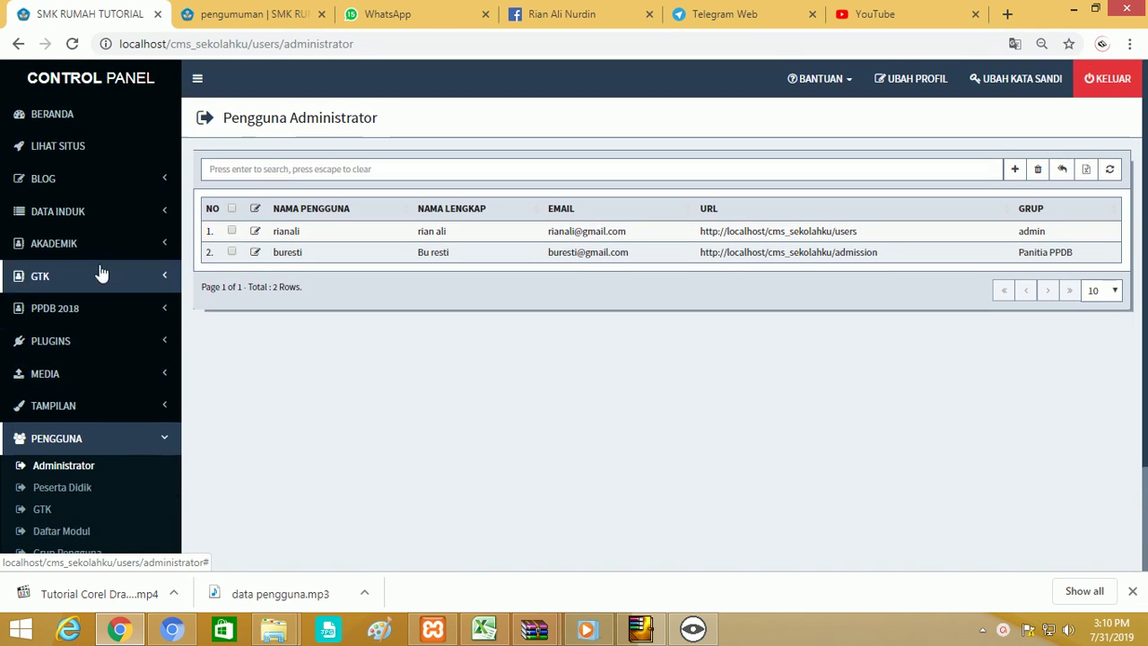
pyautogui.click(81, 250)
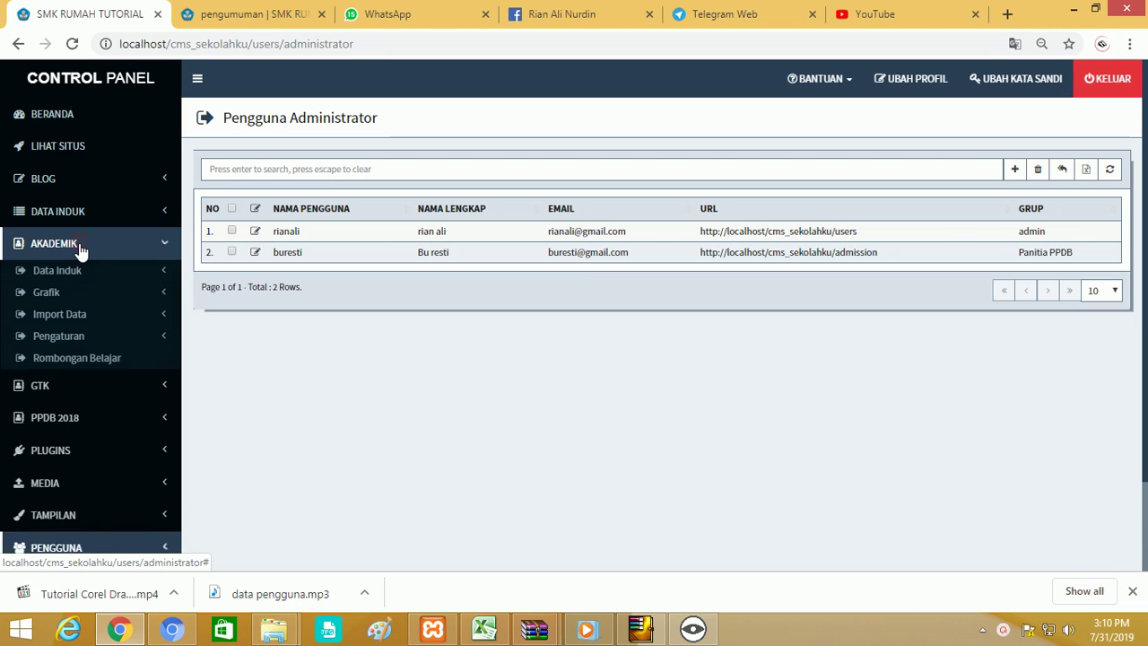
pyautogui.click(79, 271)
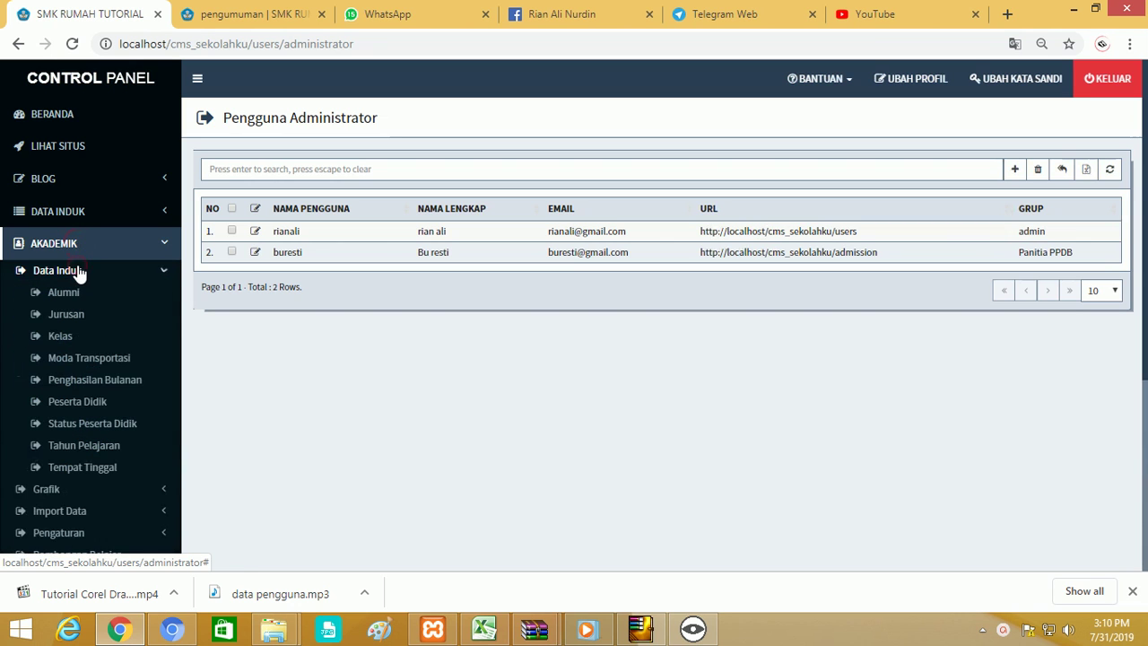
pyautogui.click(77, 402)
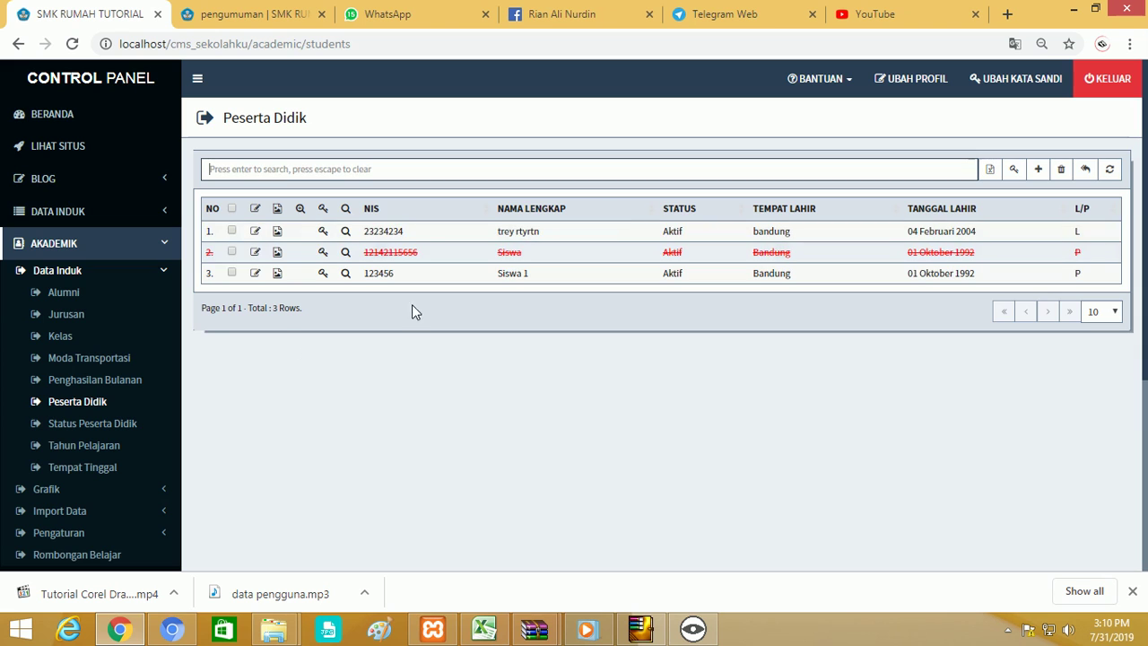
# Open Import Peserta Didik and highlight the required column order in its instructions.
pyautogui.scroll(-1, 90, 339)
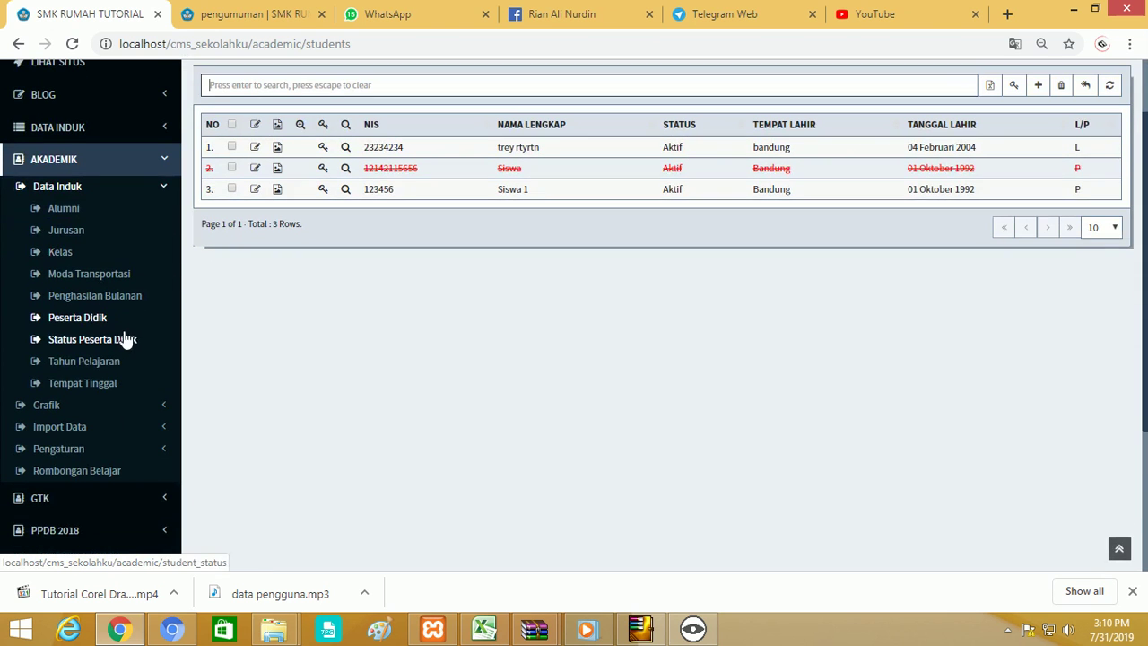
pyautogui.click(84, 428)
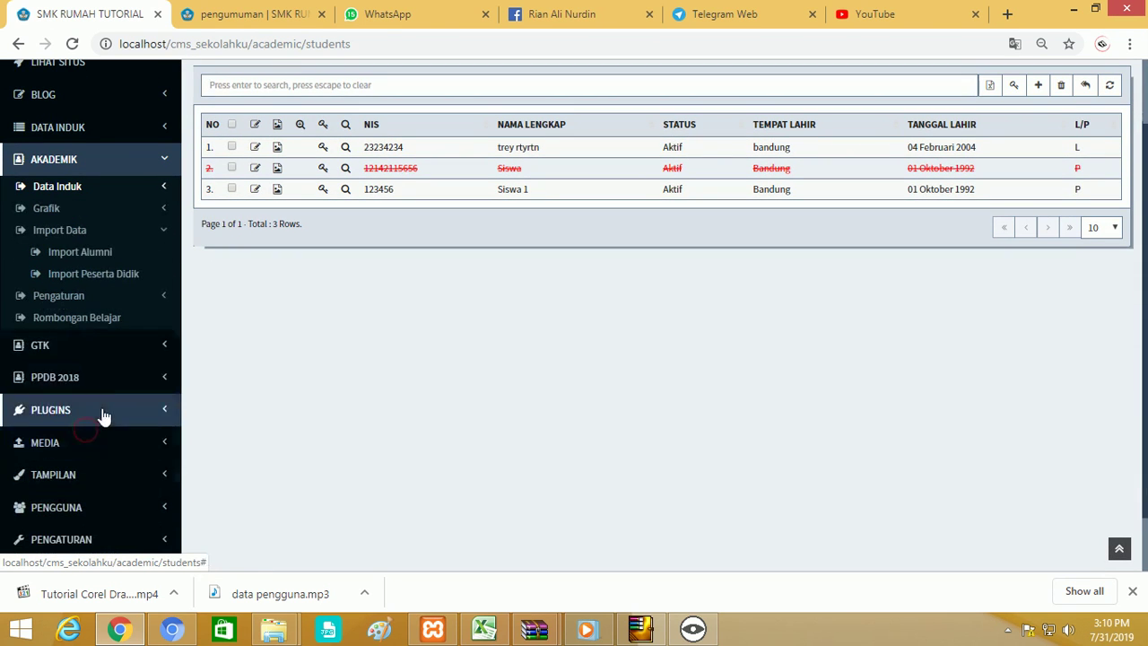
pyautogui.click(98, 272)
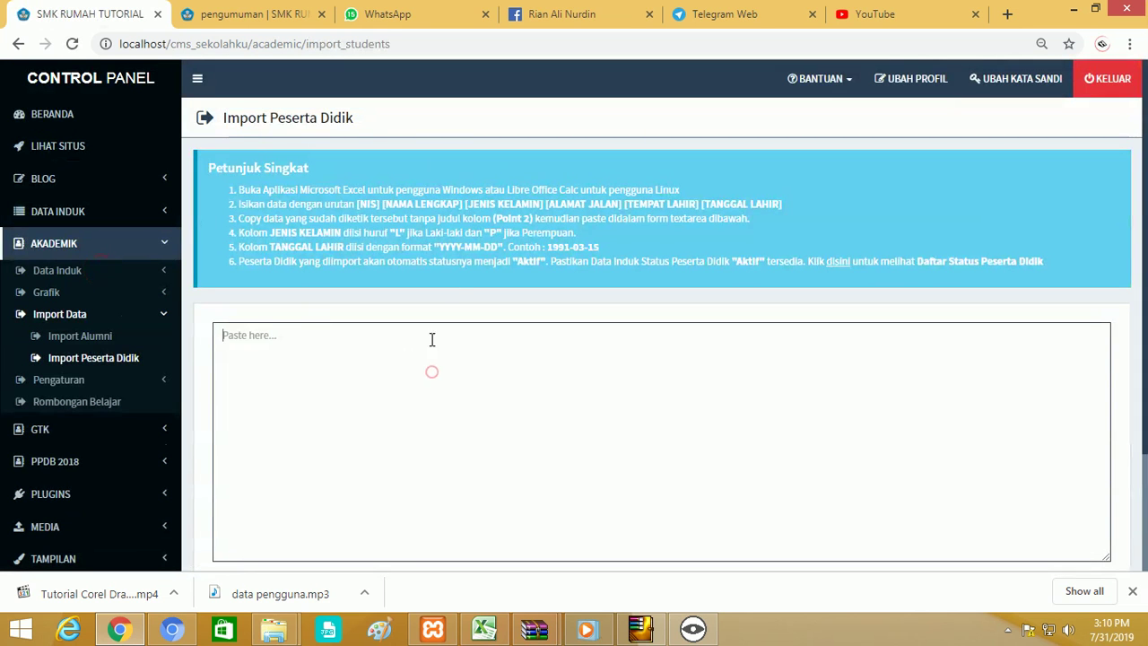
pyautogui.moveTo(357, 204); pyautogui.dragTo(784, 204)
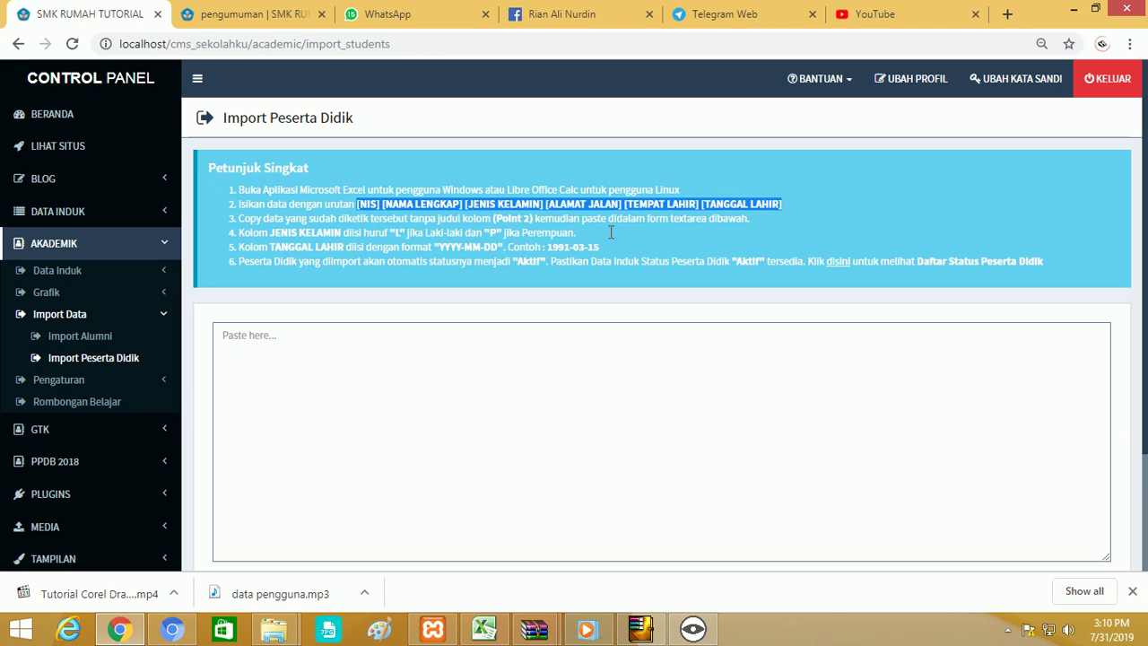
pyautogui.click(484, 628)
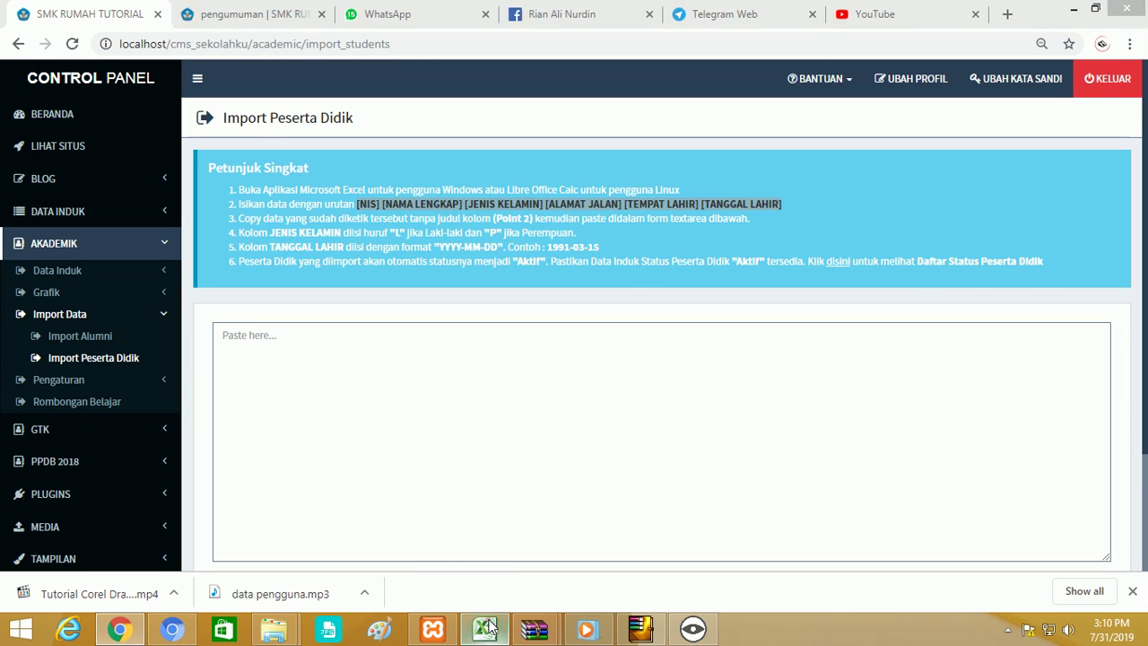
# Edit row 3 to student Siswa 2 with NIS 12345, then copy cells A3:F3.
pyautogui.press('Escape')
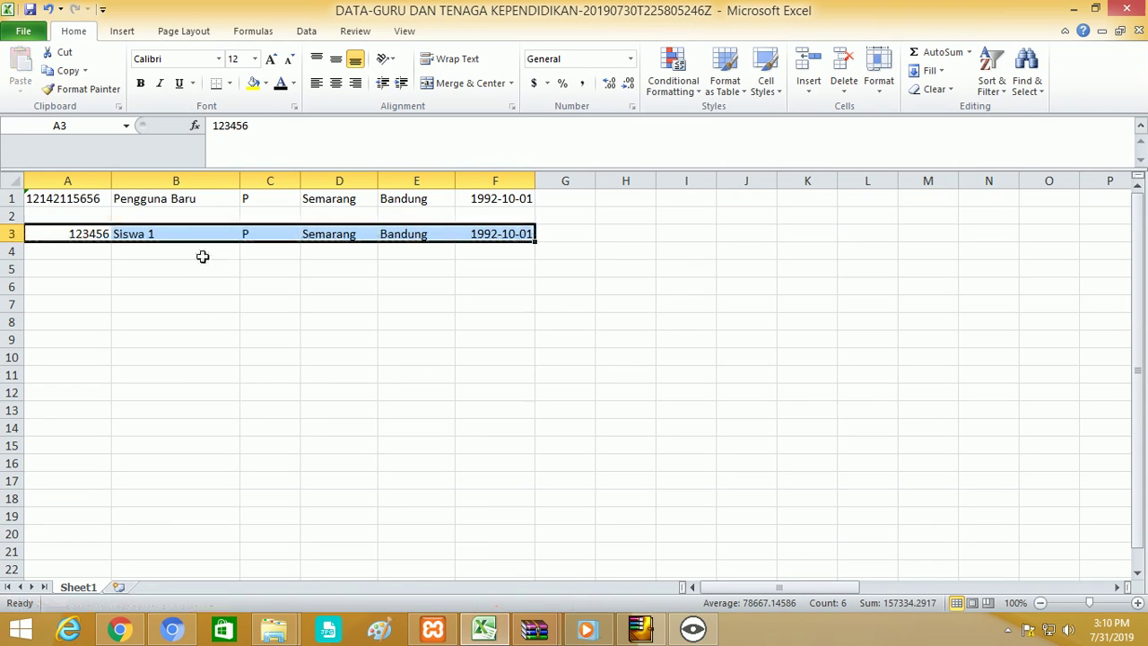
pyautogui.doubleClick(172, 236)
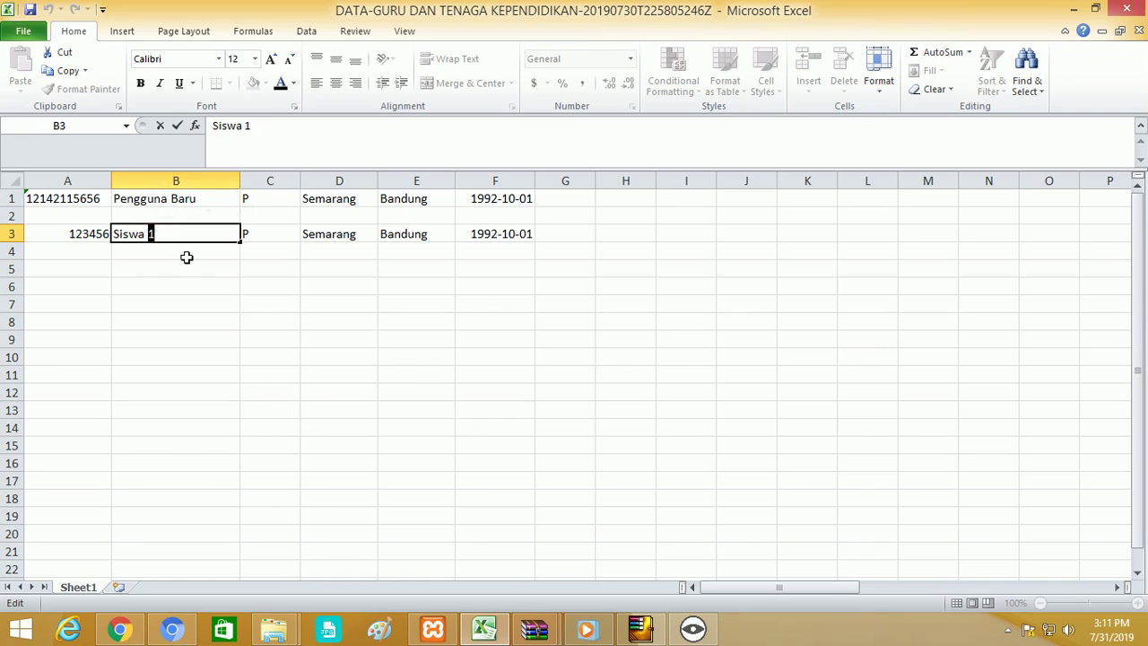
pyautogui.doubleClick(104, 235)
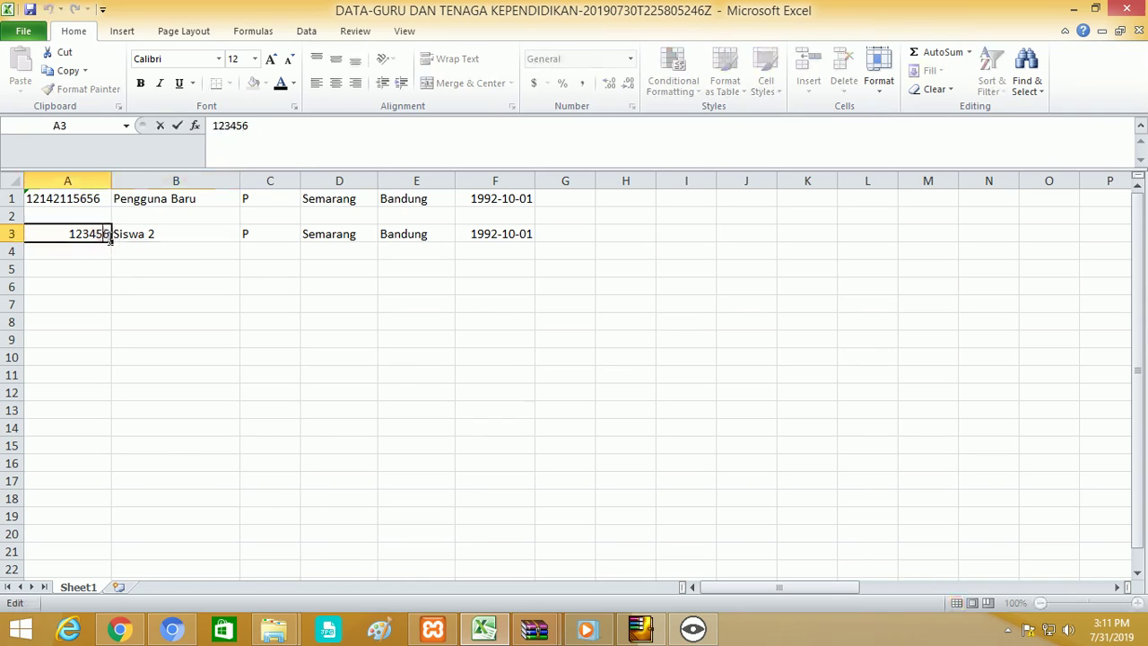
pyautogui.press('BackSpace')
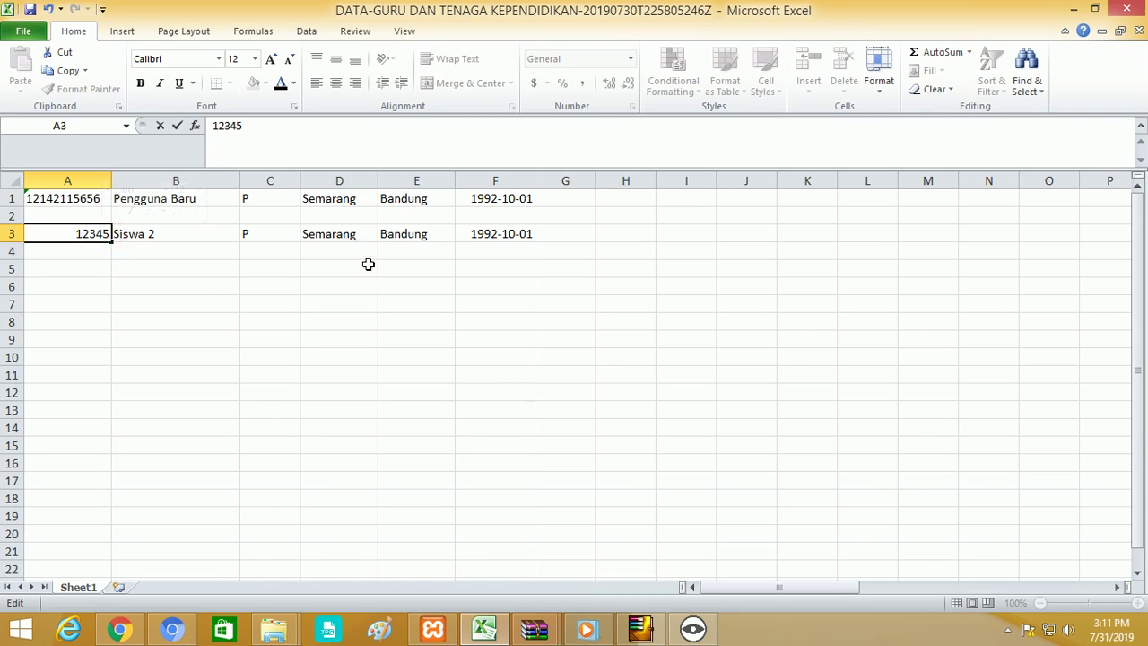
pyautogui.click(367, 264)
pyautogui.moveTo(71, 232); pyautogui.dragTo(512, 234)
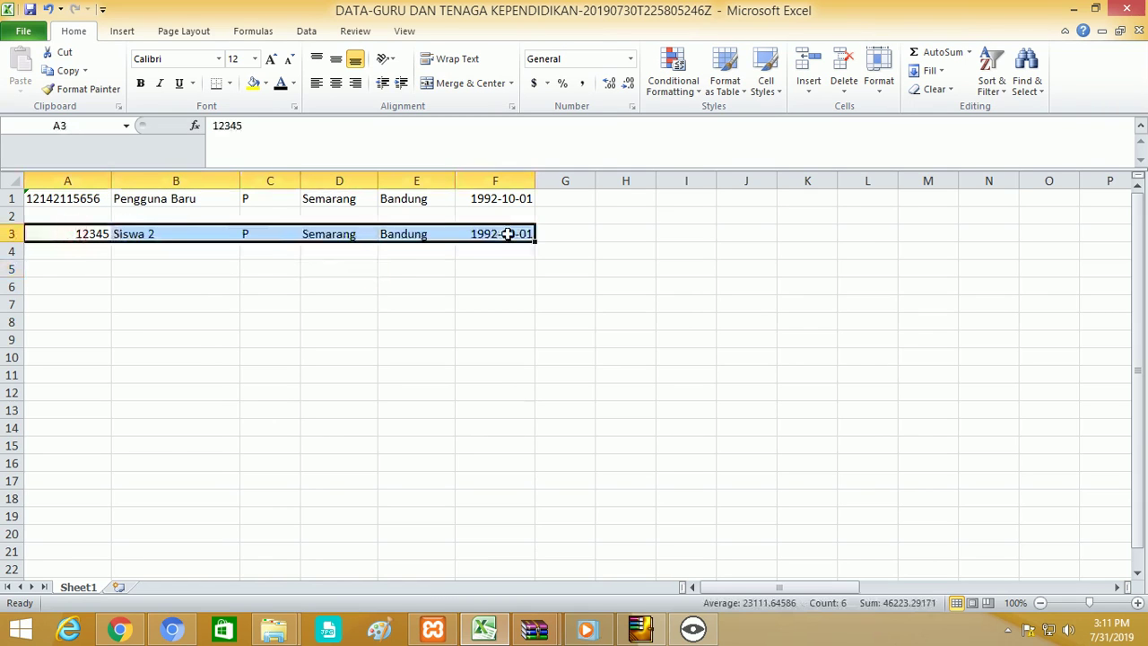
pyautogui.rightClick(510, 234)
pyautogui.click(547, 264)
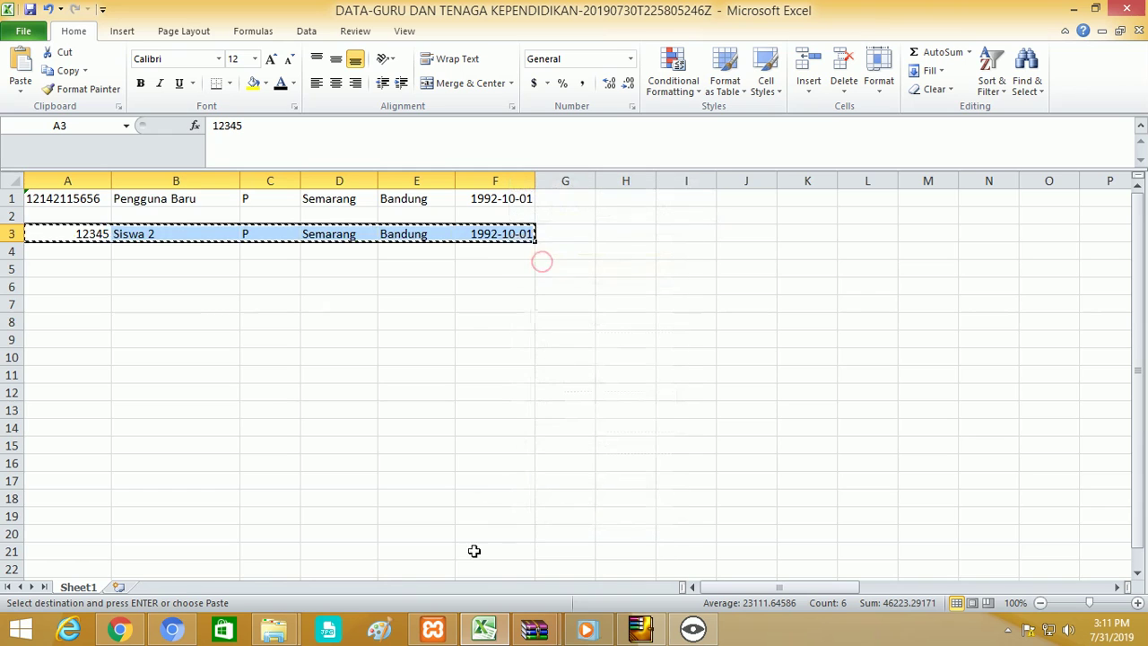
# Paste the Siswa 2 row into the Import Peserta Didik box and import it.
pyautogui.click(136, 632)
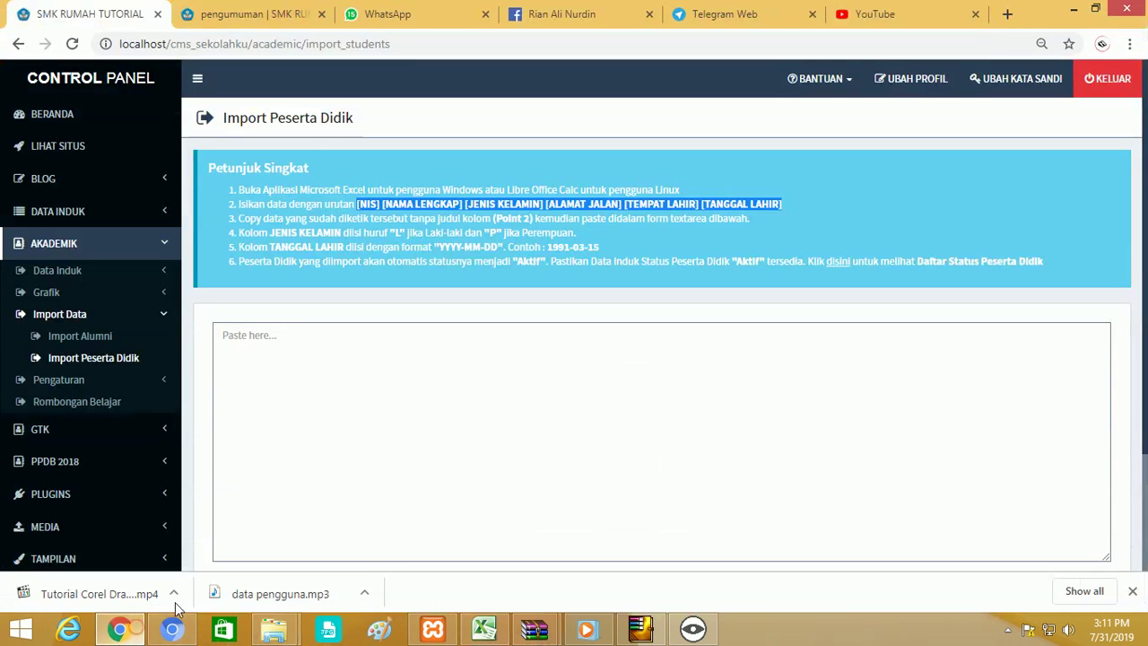
pyautogui.click(335, 392)
pyautogui.rightClick(335, 392)
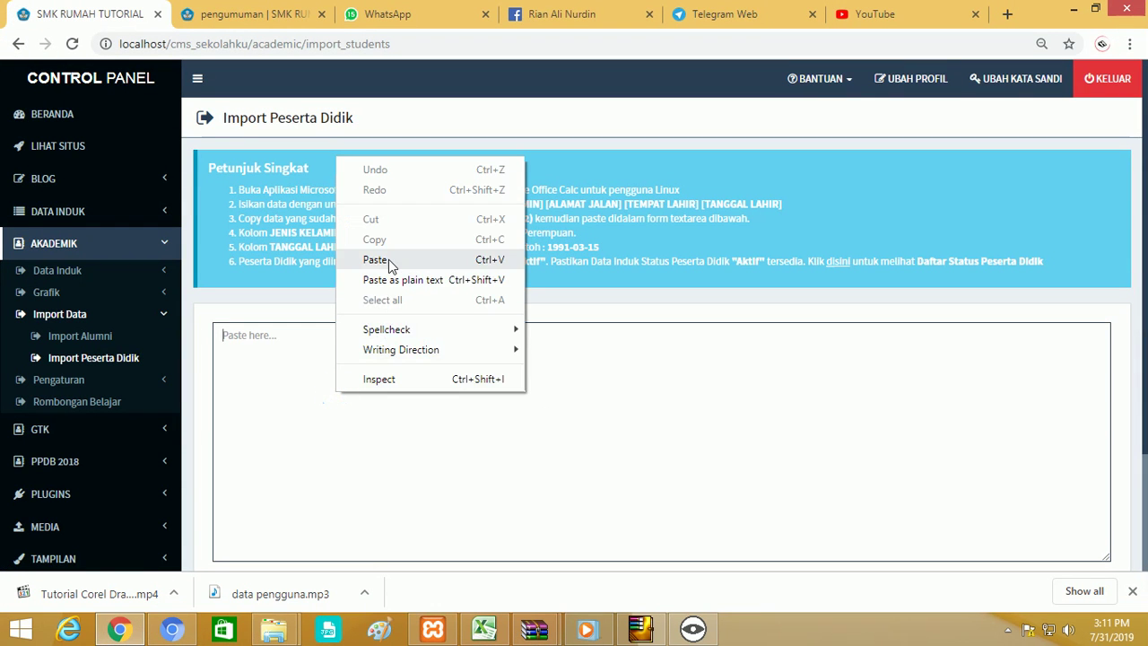
pyautogui.click(375, 259)
pyautogui.scroll(-1, 443, 386)
pyautogui.click(258, 513)
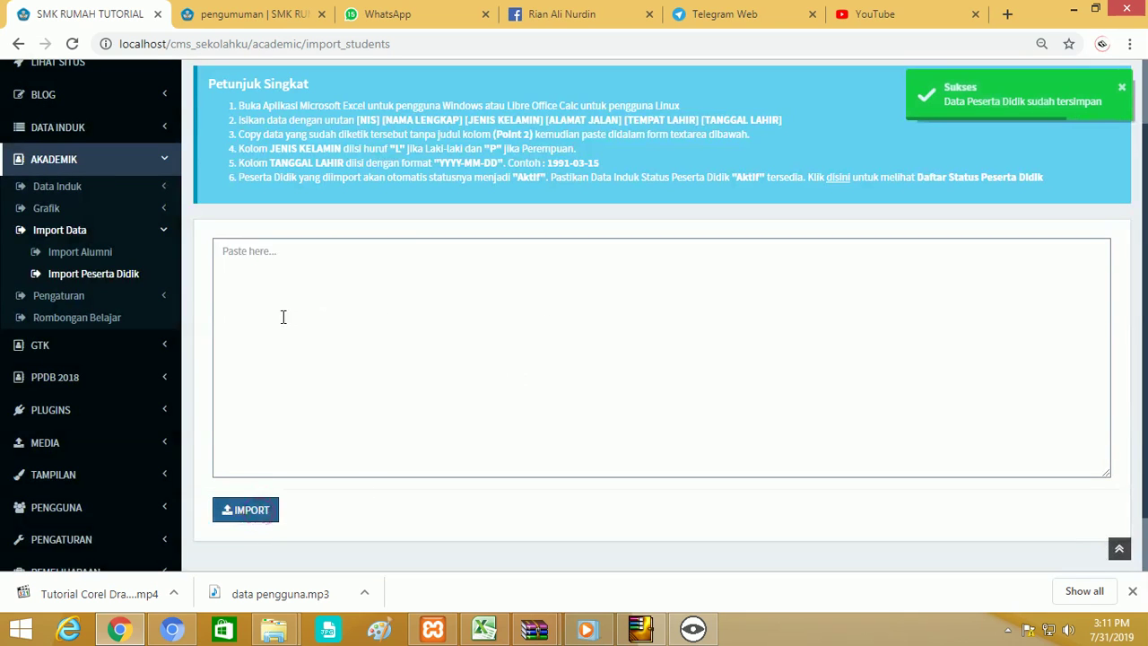
# Reopen the Akademik menu and expand its Data Induk submenu.
pyautogui.click(87, 169)
pyautogui.click(86, 164)
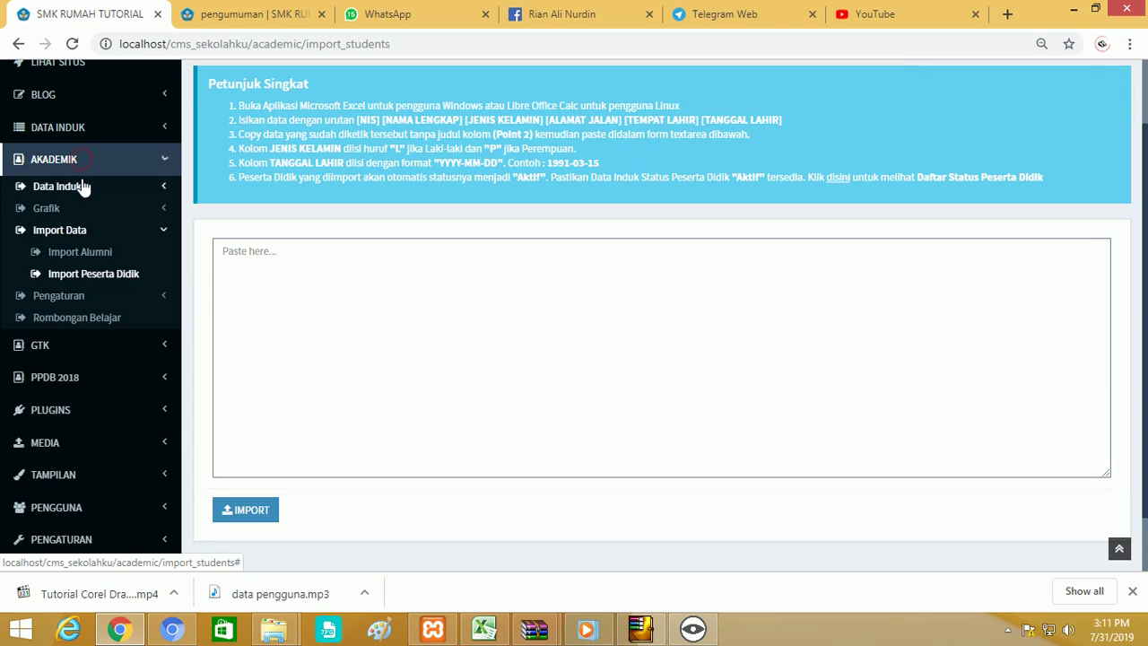
pyautogui.click(84, 185)
# Check Siswa 2 (NIS 12345) in the student table and the student user accounts list.
pyautogui.click(87, 318)
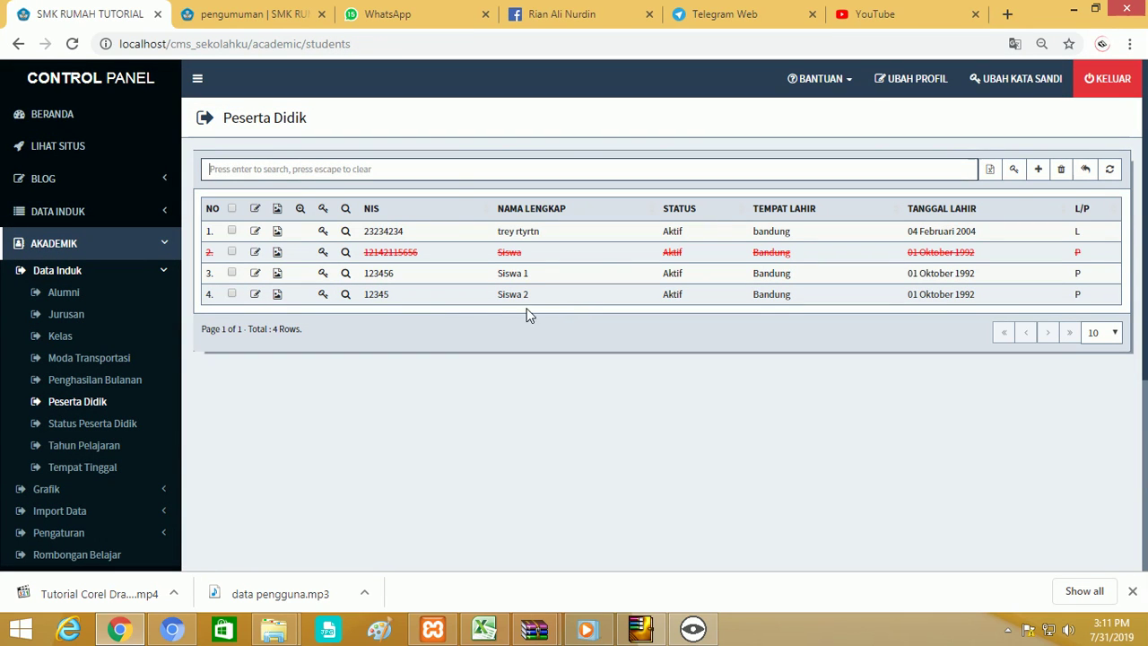
pyautogui.doubleClick(384, 294)
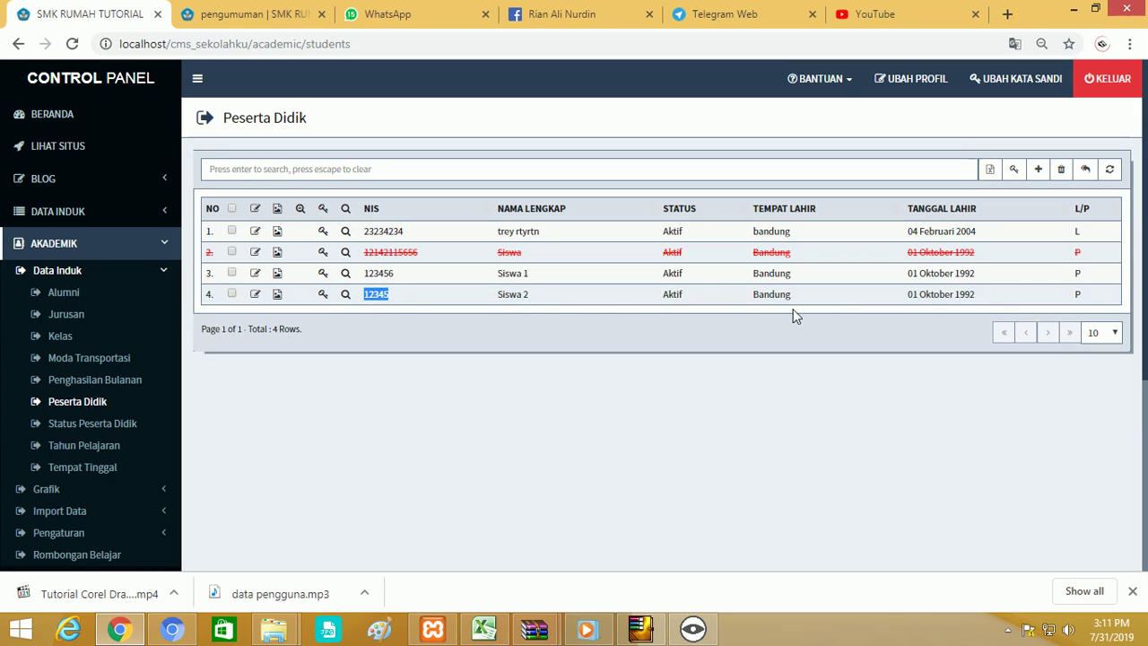
pyautogui.scroll(-2, 292, 334)
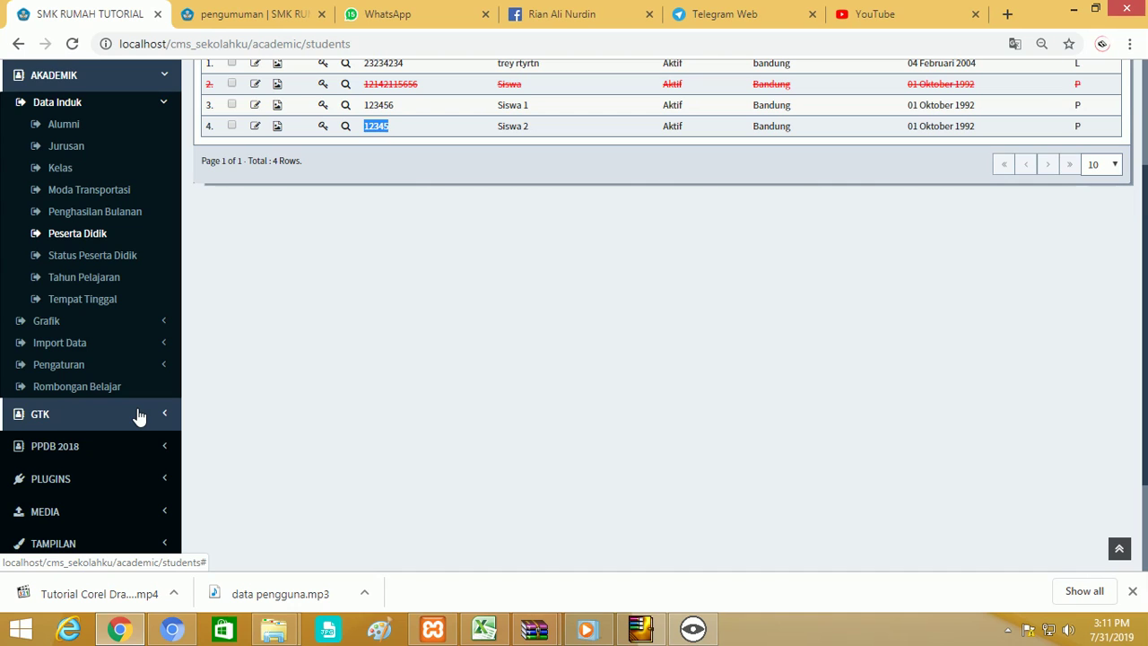
pyautogui.scroll(-3, 139, 412)
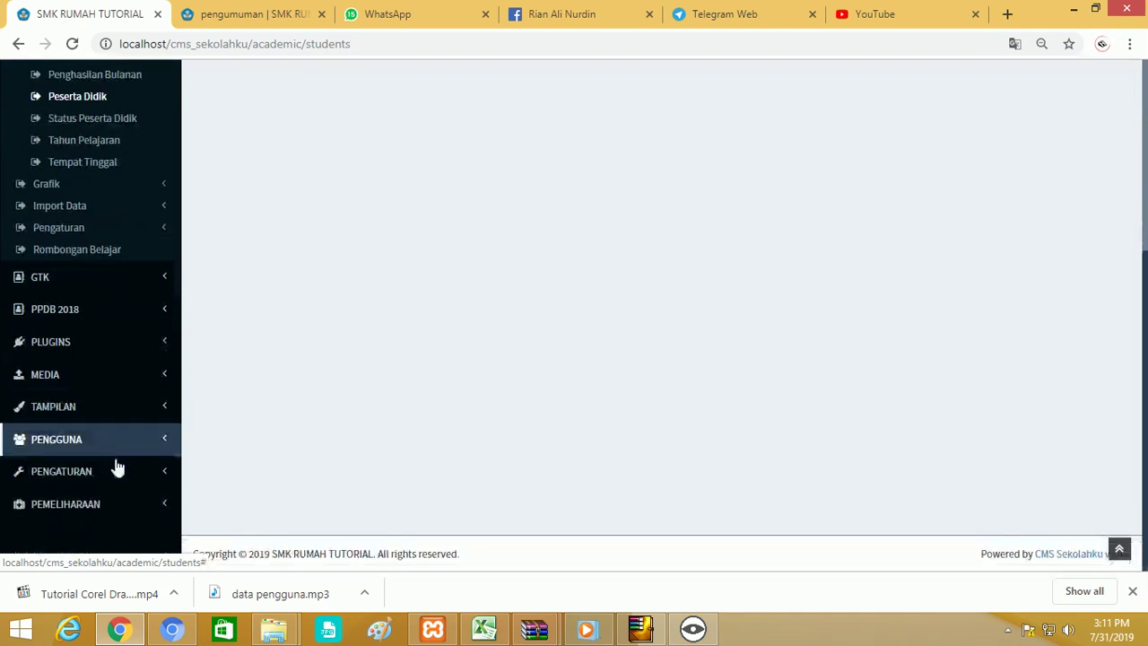
pyautogui.click(108, 446)
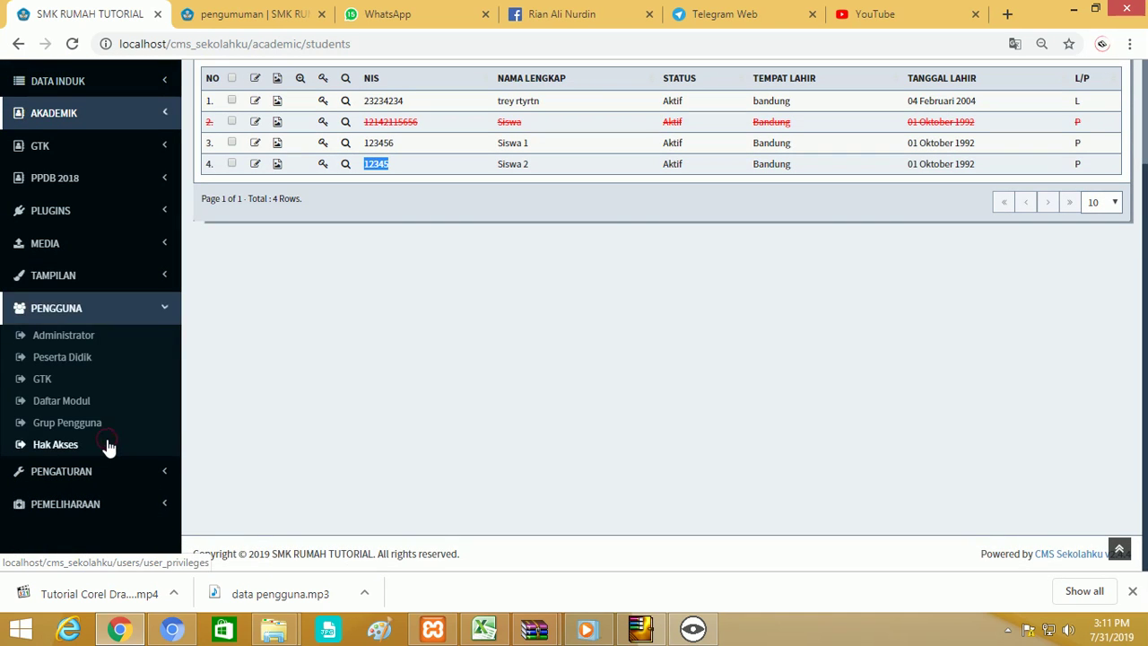
pyautogui.click(88, 357)
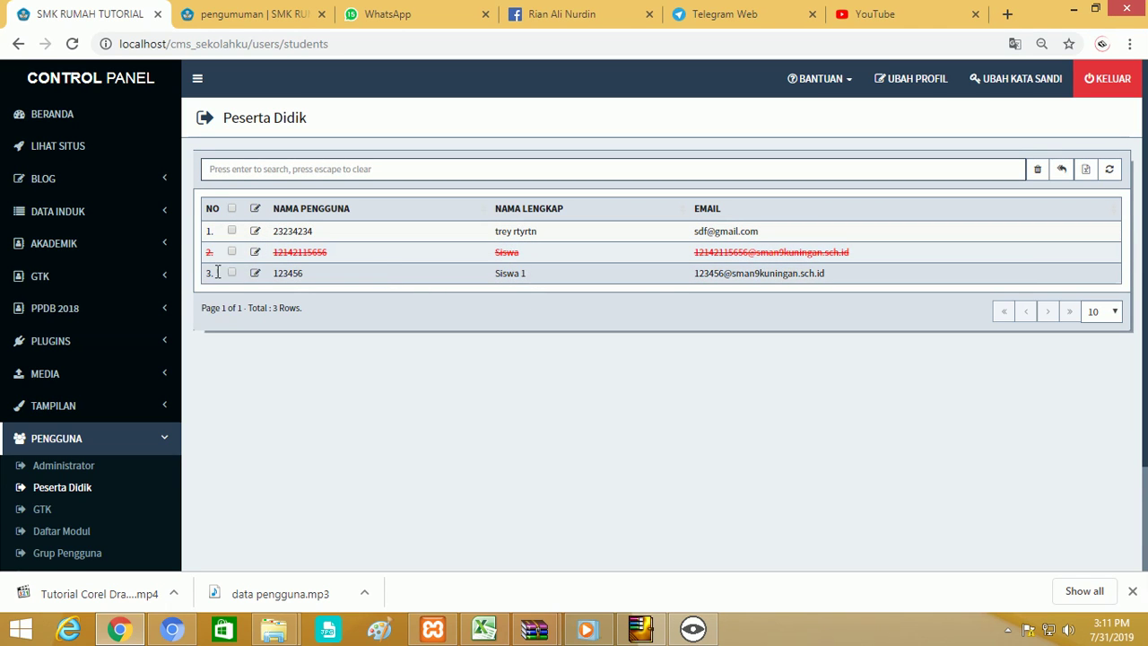
# Return to the Peserta Didik table and activate Siswa 2's account, confirming with OK.
pyautogui.click(37, 247)
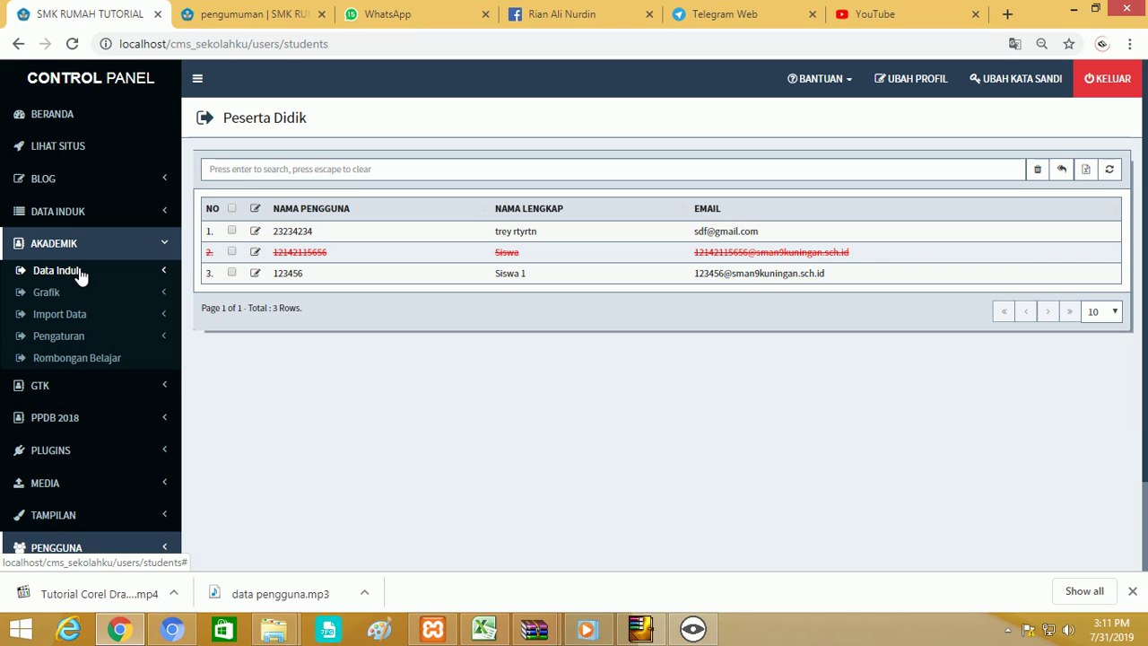
pyautogui.click(79, 271)
pyautogui.click(86, 387)
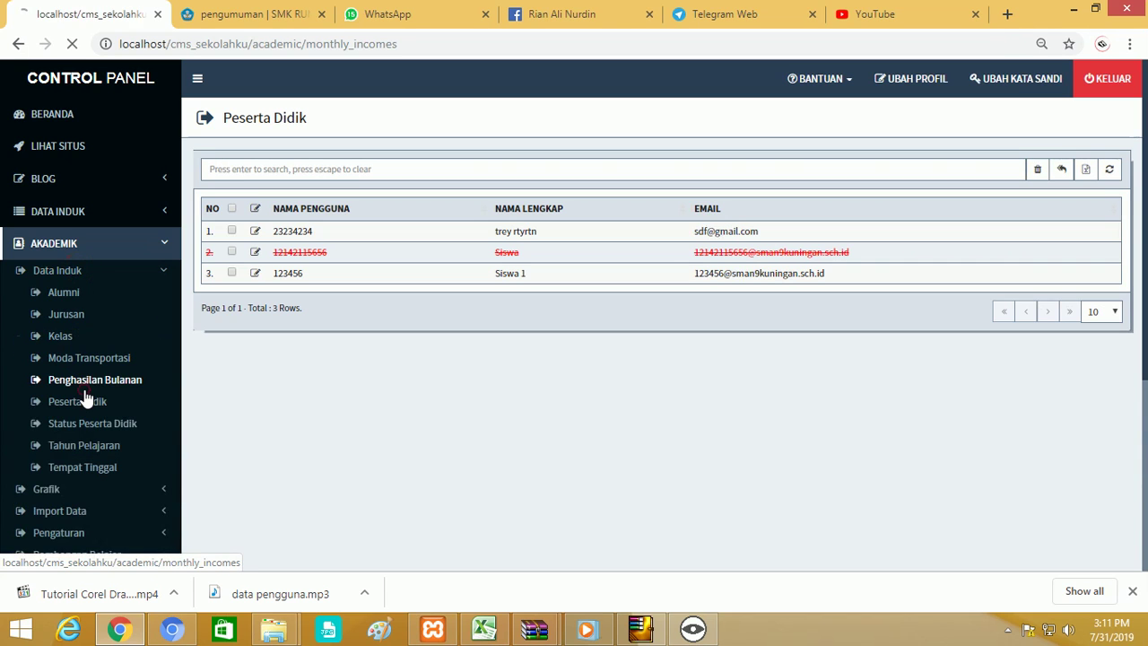
pyautogui.click(90, 401)
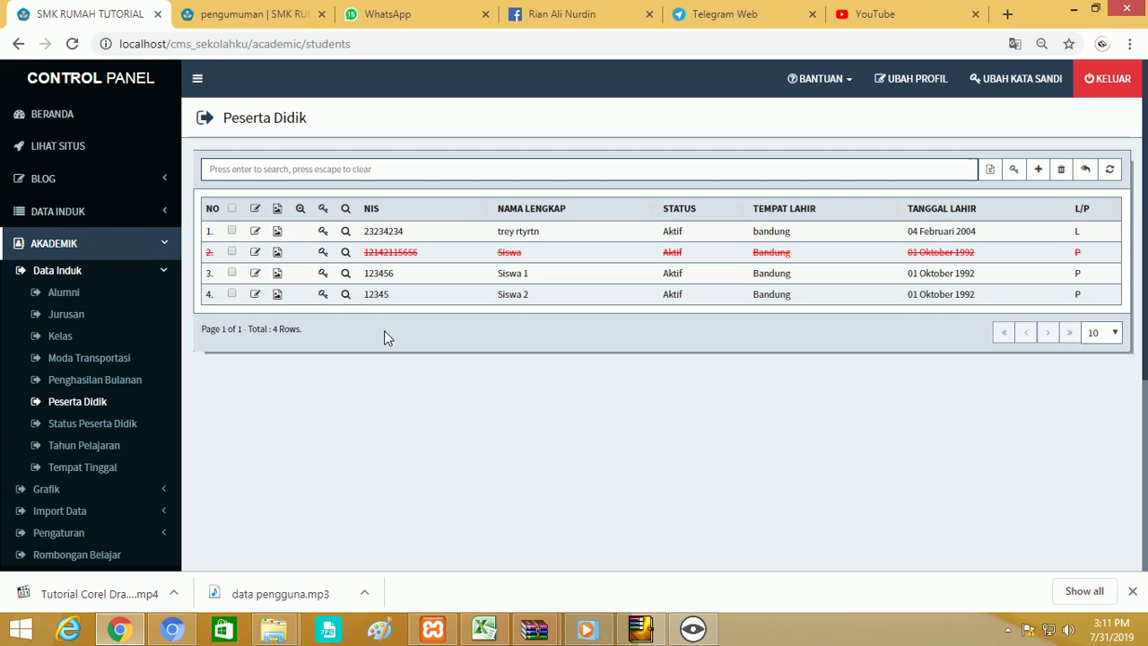
pyautogui.click(324, 297)
pyautogui.click(770, 183)
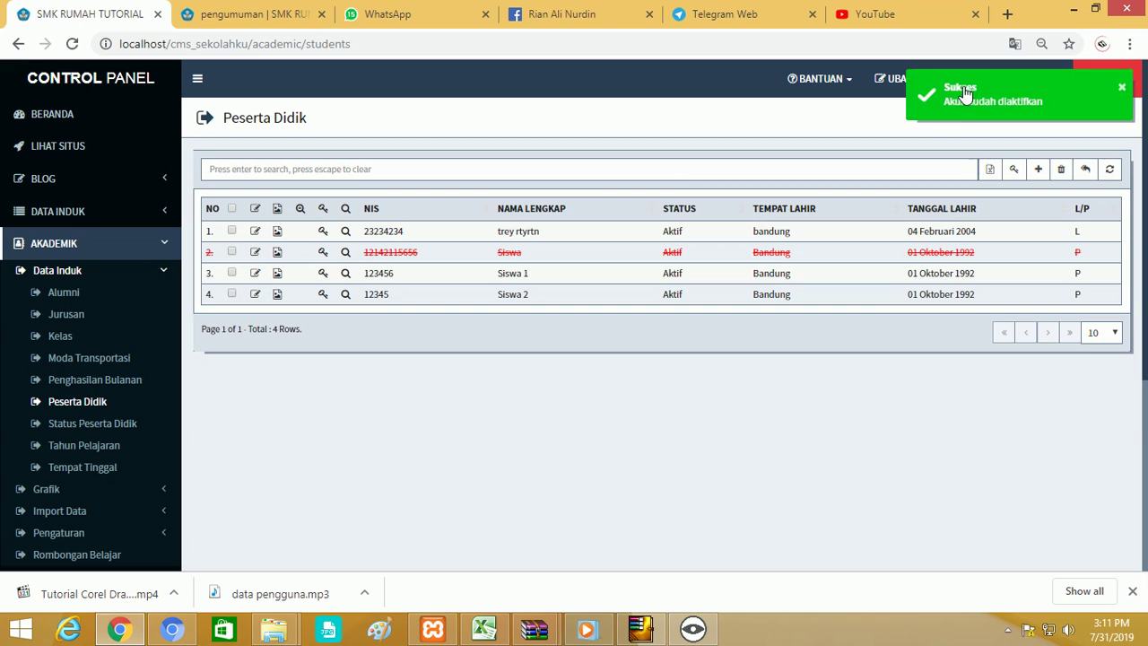
pyautogui.scroll(-3, 114, 494)
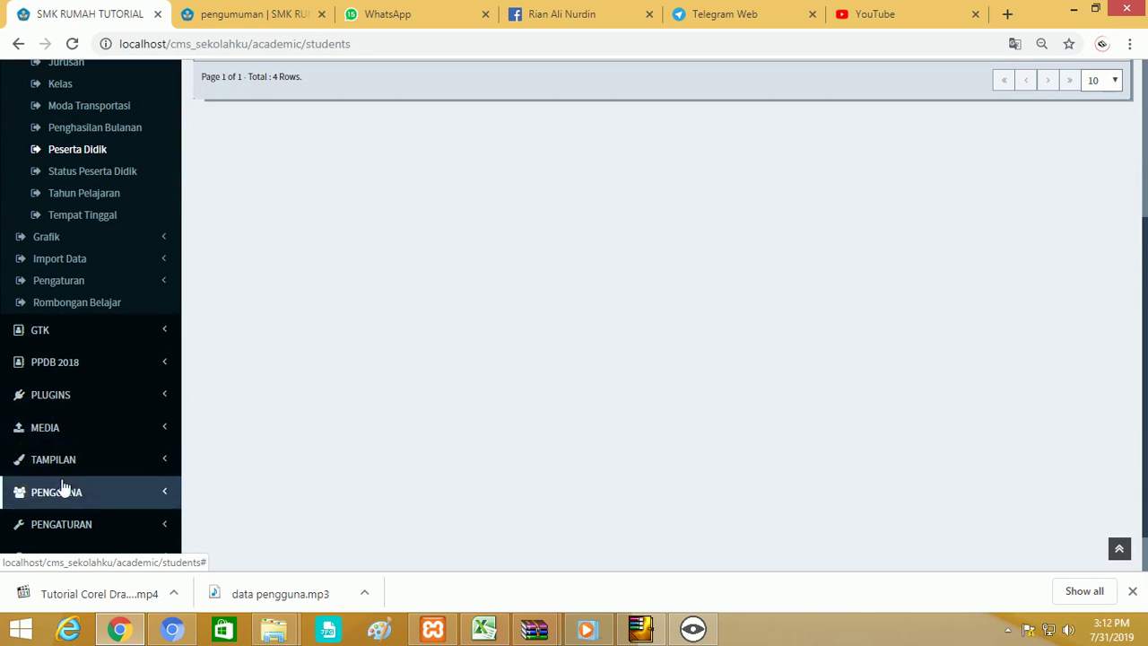
# Open Siswa 2's student user account and try saving a too-short password.
pyautogui.click(63, 488)
pyautogui.scroll(-1, 72, 413)
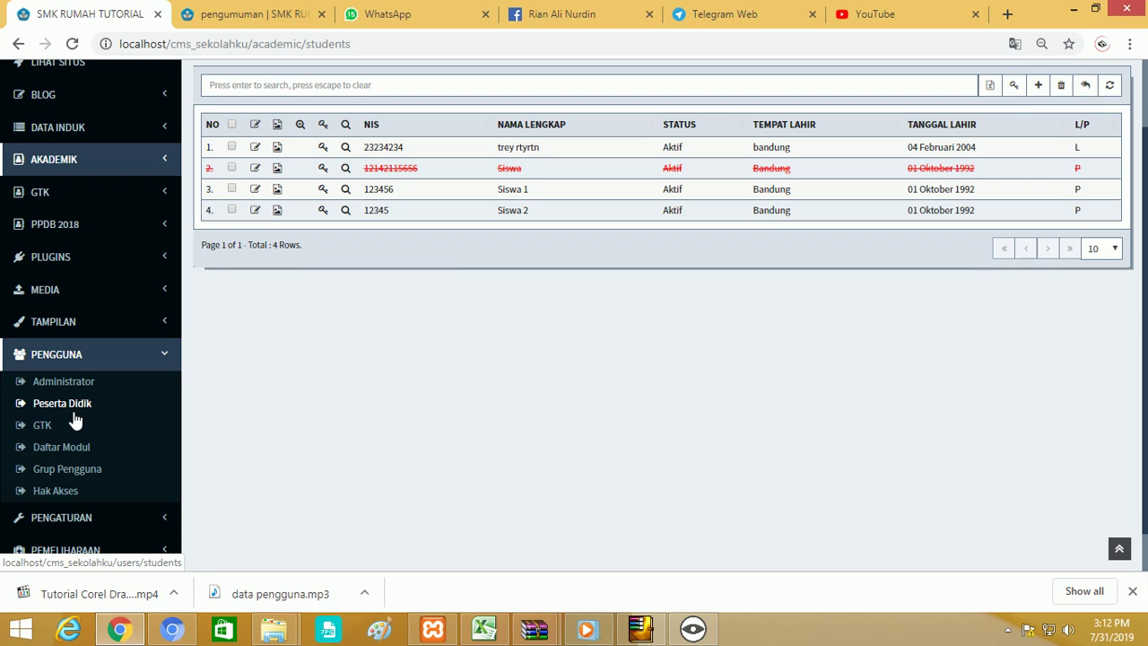
pyautogui.click(50, 404)
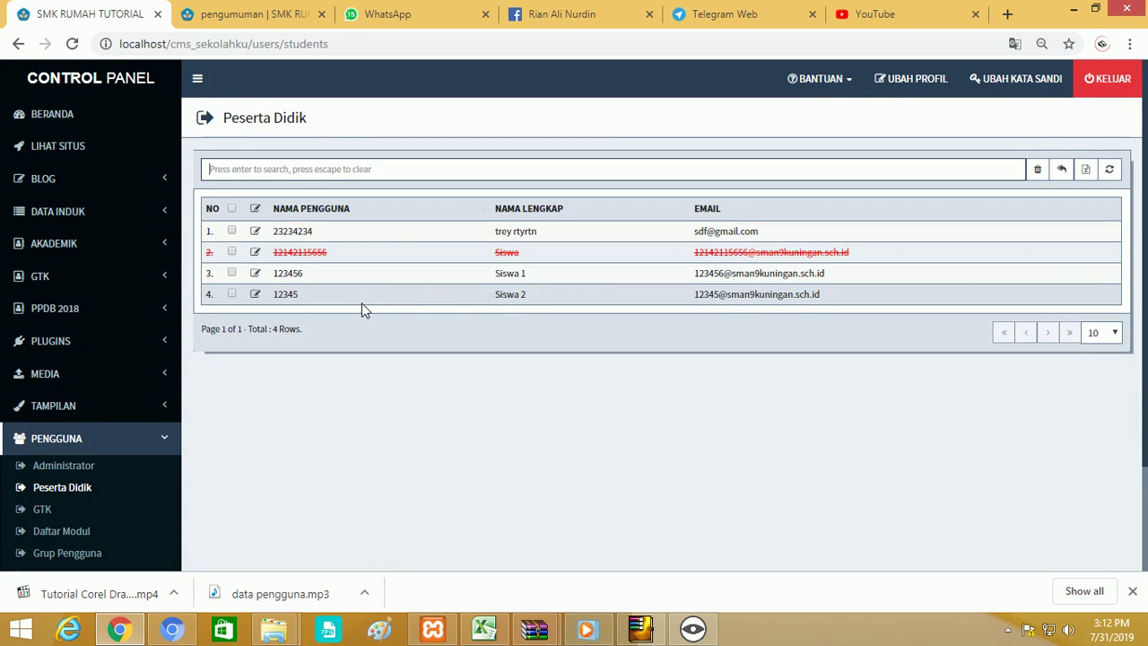
pyautogui.click(256, 294)
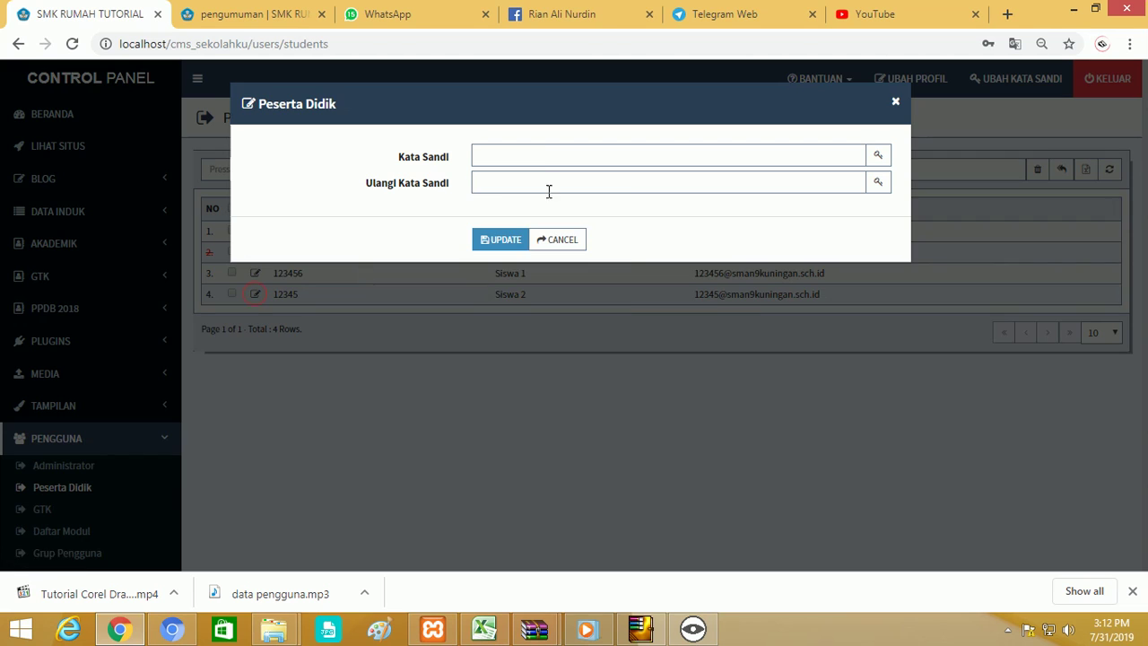
pyautogui.click(540, 157)
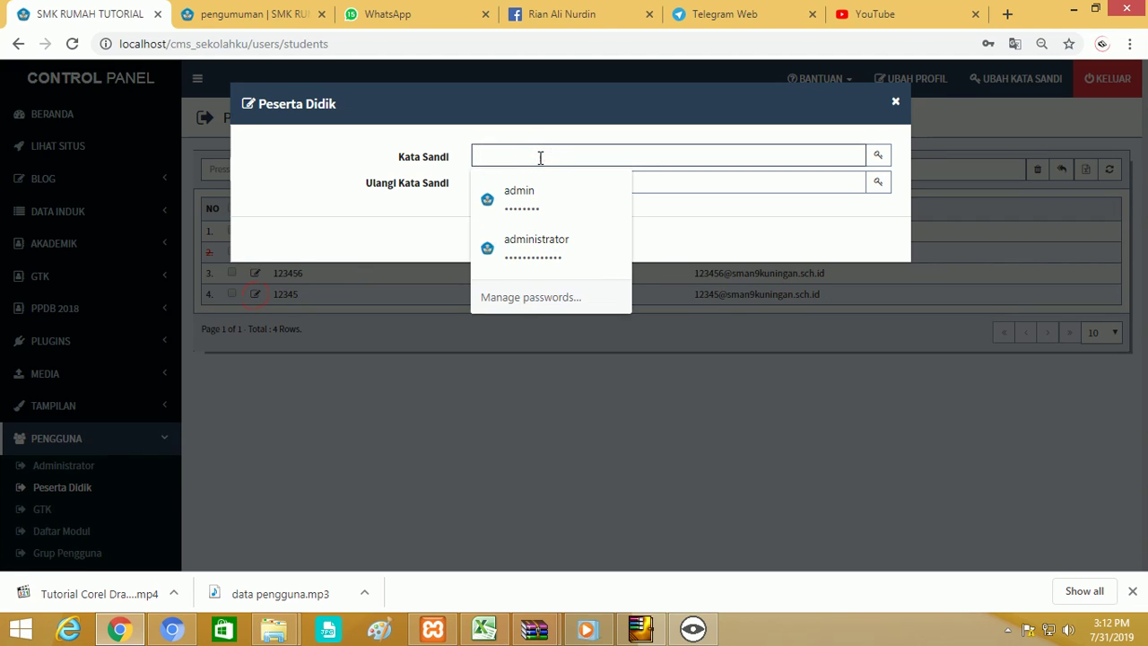
pyautogui.write('12345')
pyautogui.click(533, 183)
pyautogui.write('1')
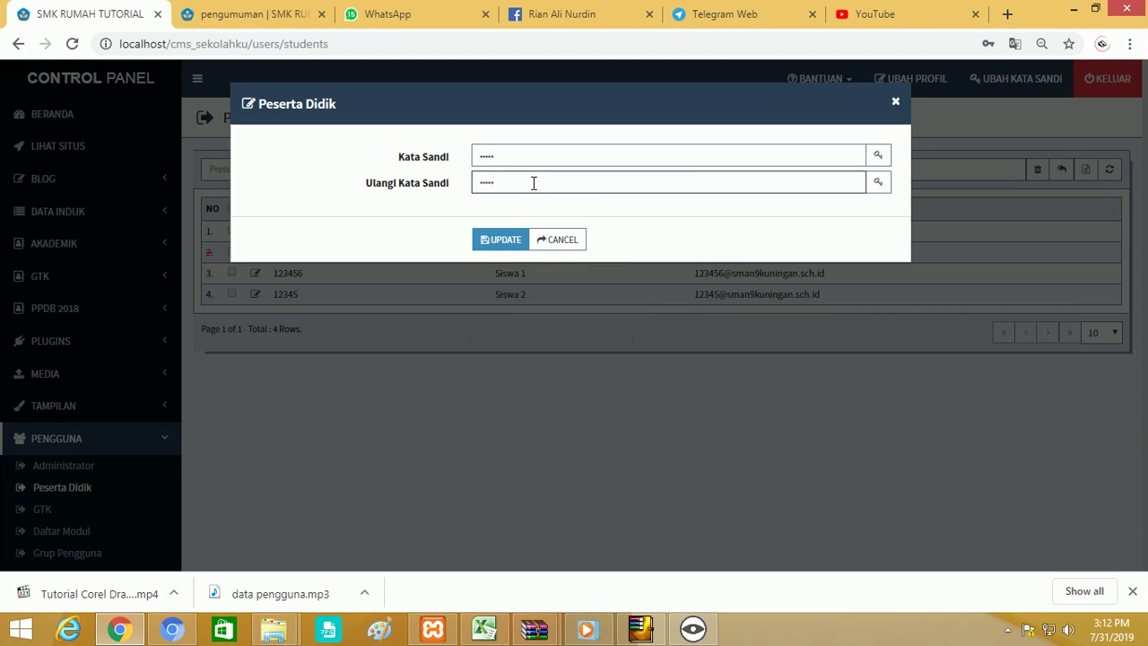
pyautogui.click(505, 240)
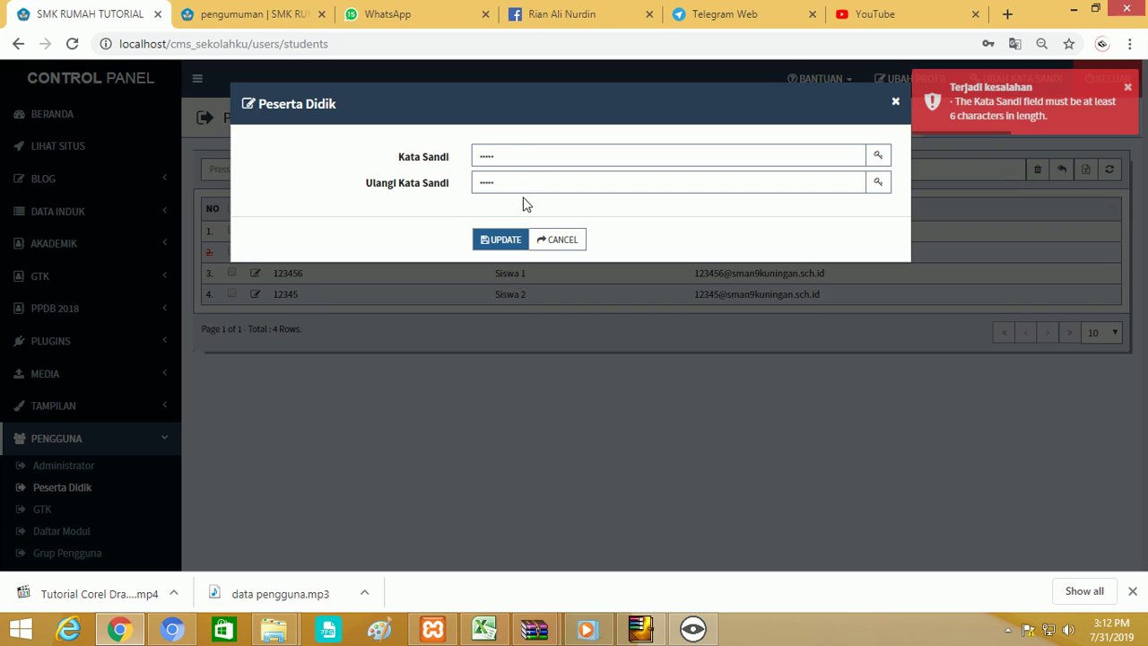
# Enter a six-character password in both fields, save it, and decline Chrome's save prompt.
pyautogui.click(515, 159)
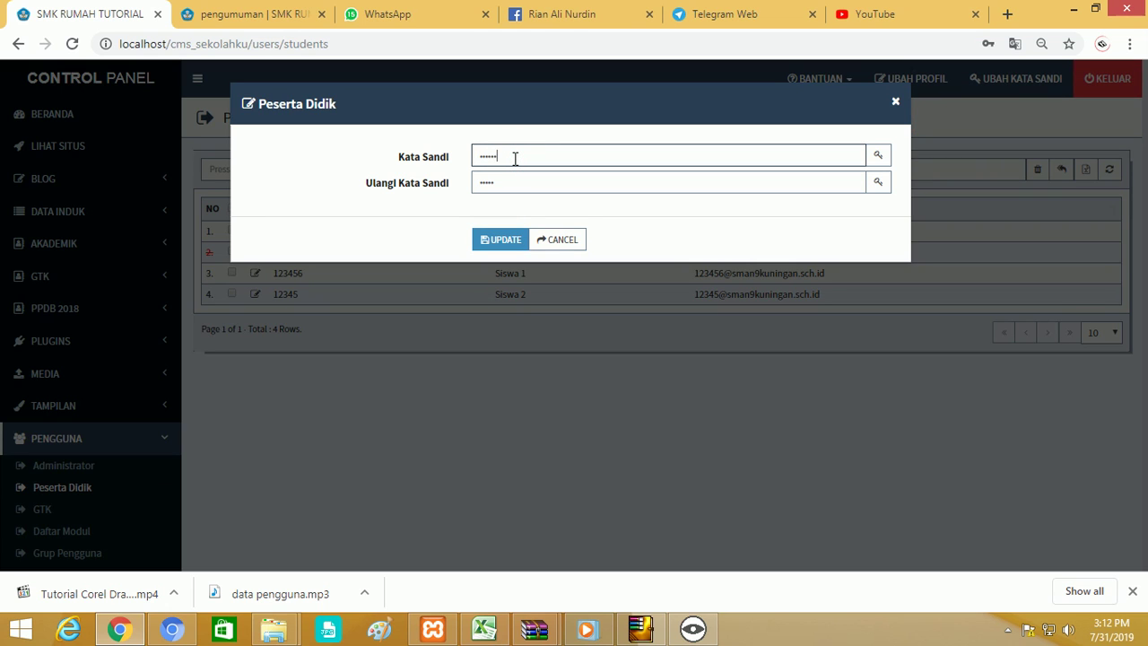
pyautogui.click(518, 179)
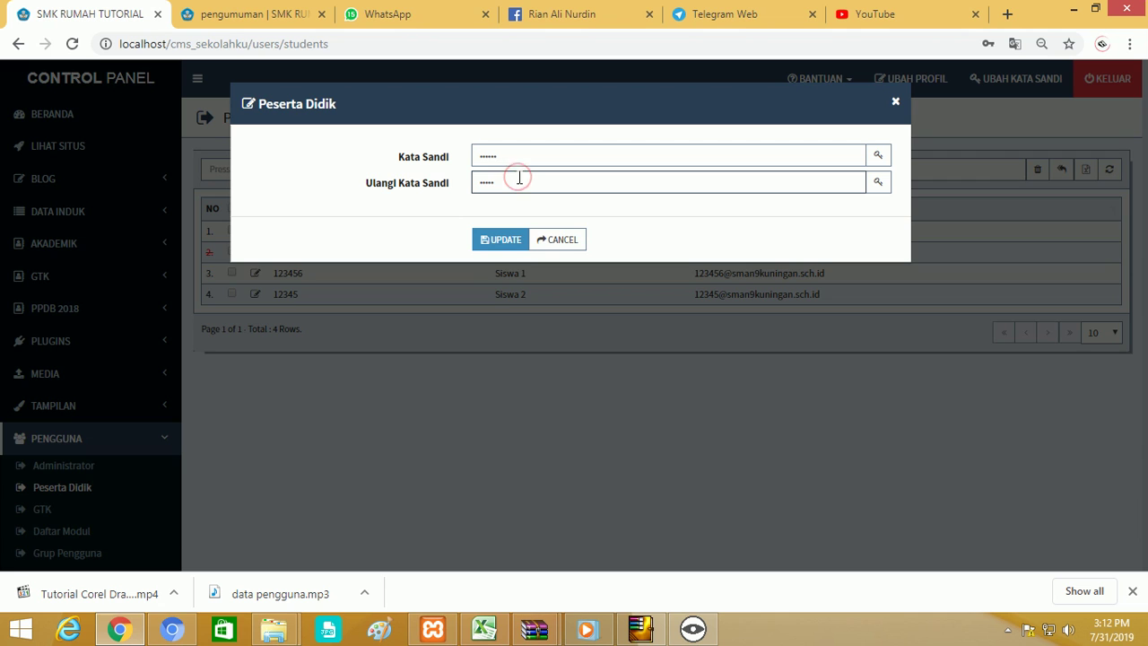
pyautogui.click(505, 238)
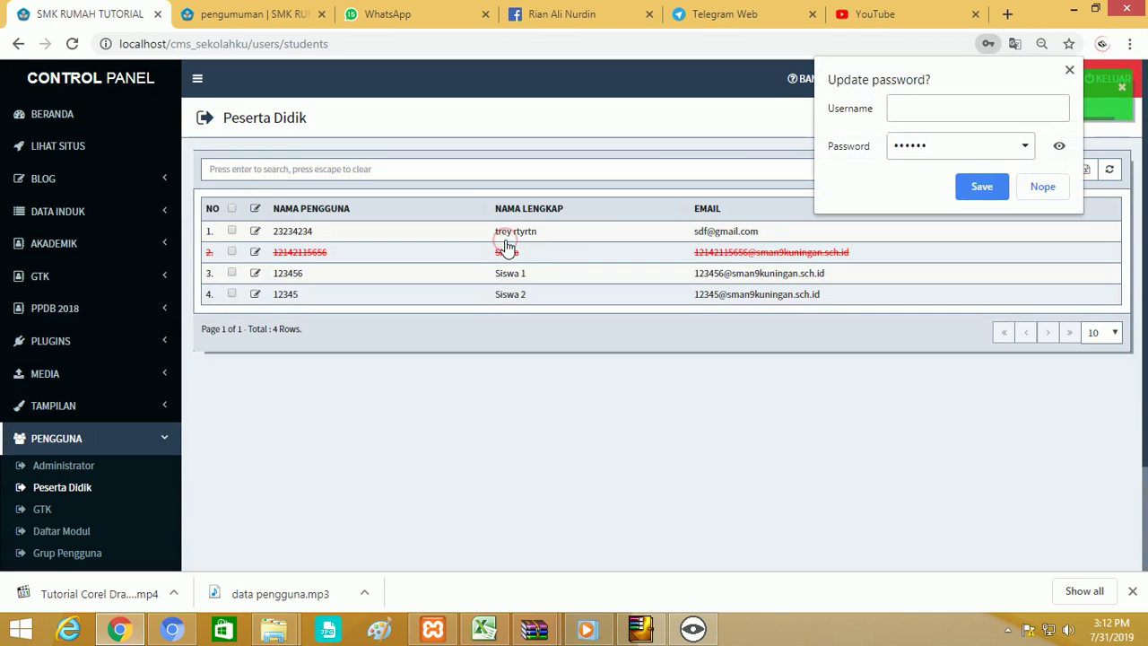
pyautogui.click(1032, 188)
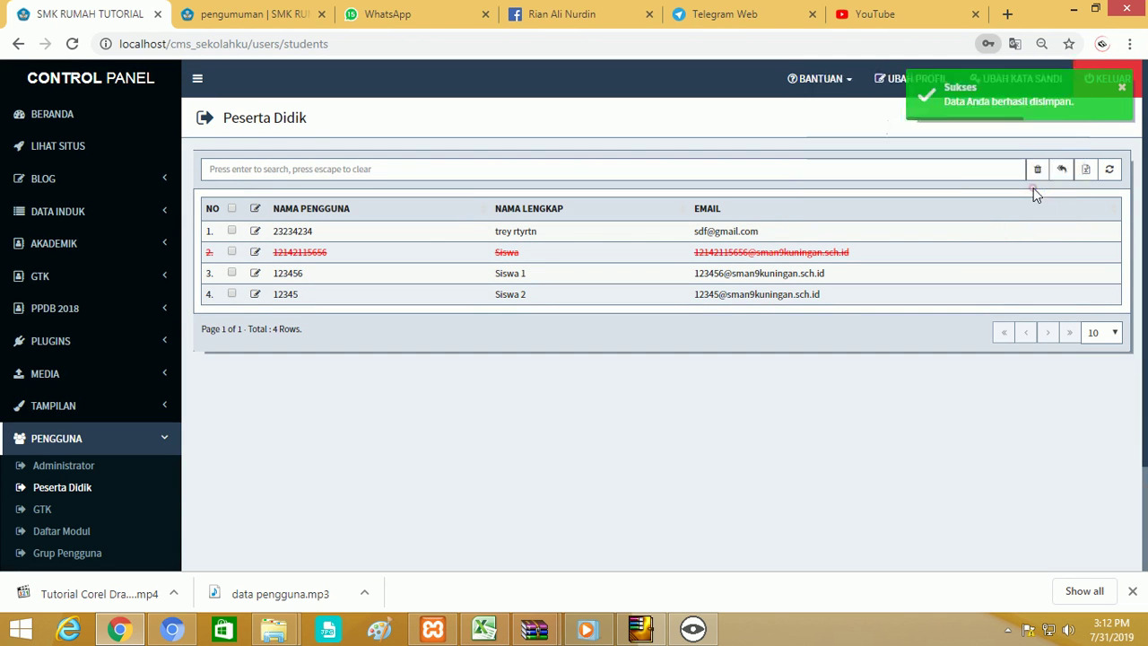
pyautogui.click(170, 630)
# Replace the admin credentials with Siswa 2's NIS username and new password, then sign in.
pyautogui.moveTo(478, 370); pyautogui.dragTo(264, 372)
pyautogui.press('BackSpace')
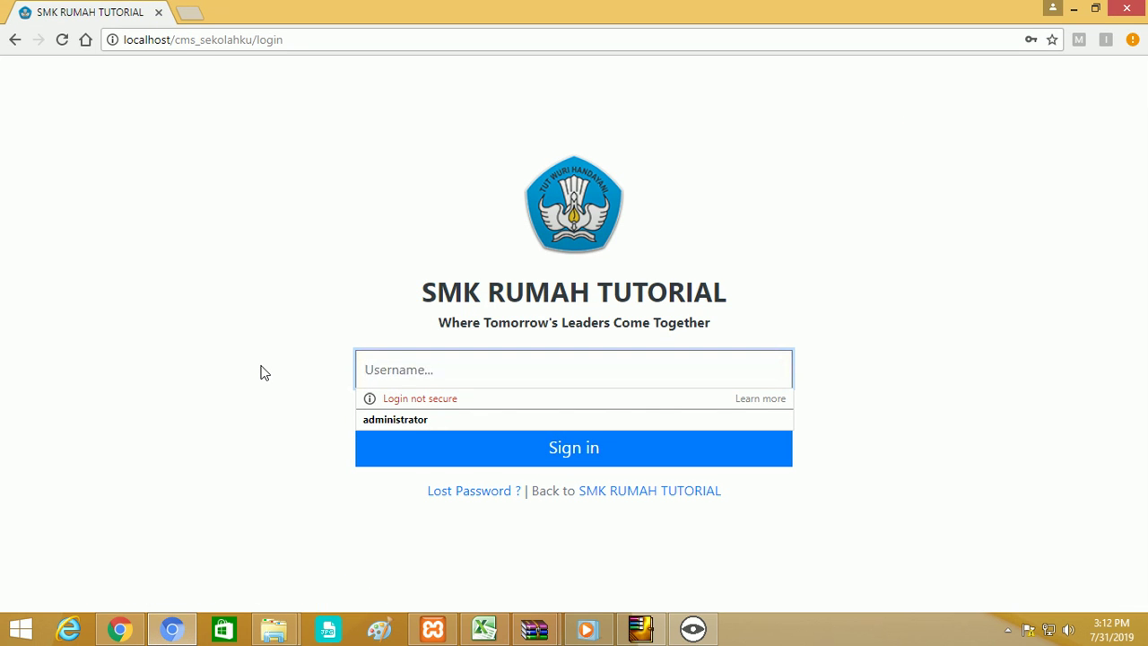
pyautogui.write('123')
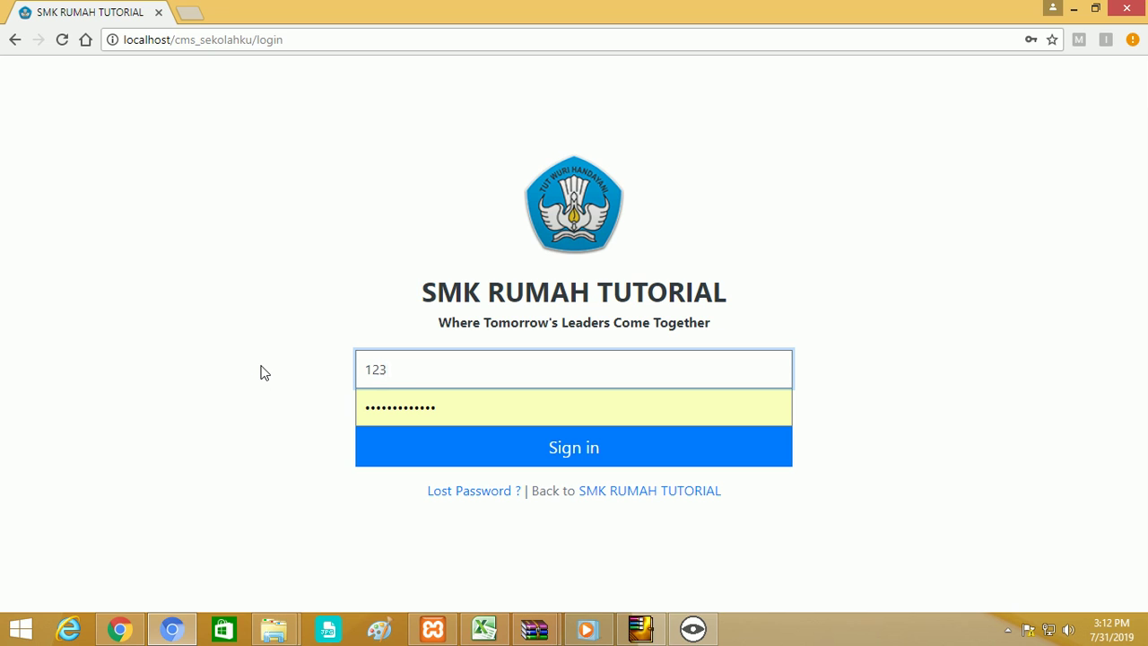
pyautogui.write('456')
pyautogui.moveTo(469, 405); pyautogui.dragTo(338, 407)
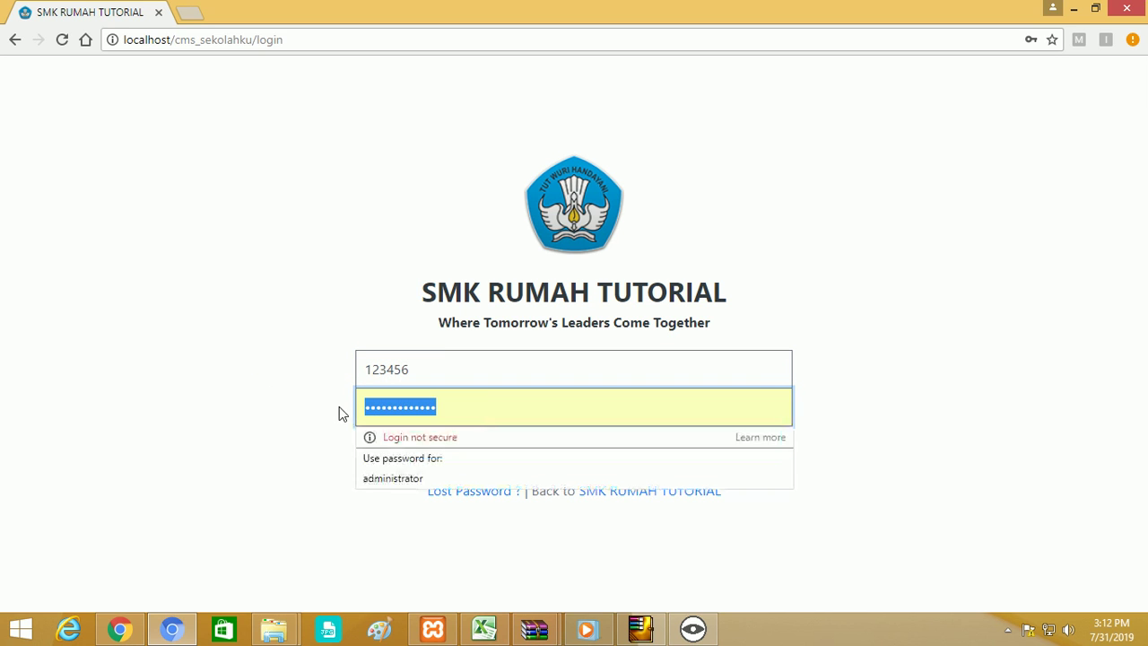
pyautogui.press('BackSpace')
pyautogui.click(439, 373)
pyautogui.press('BackSpace')
pyautogui.click(433, 407)
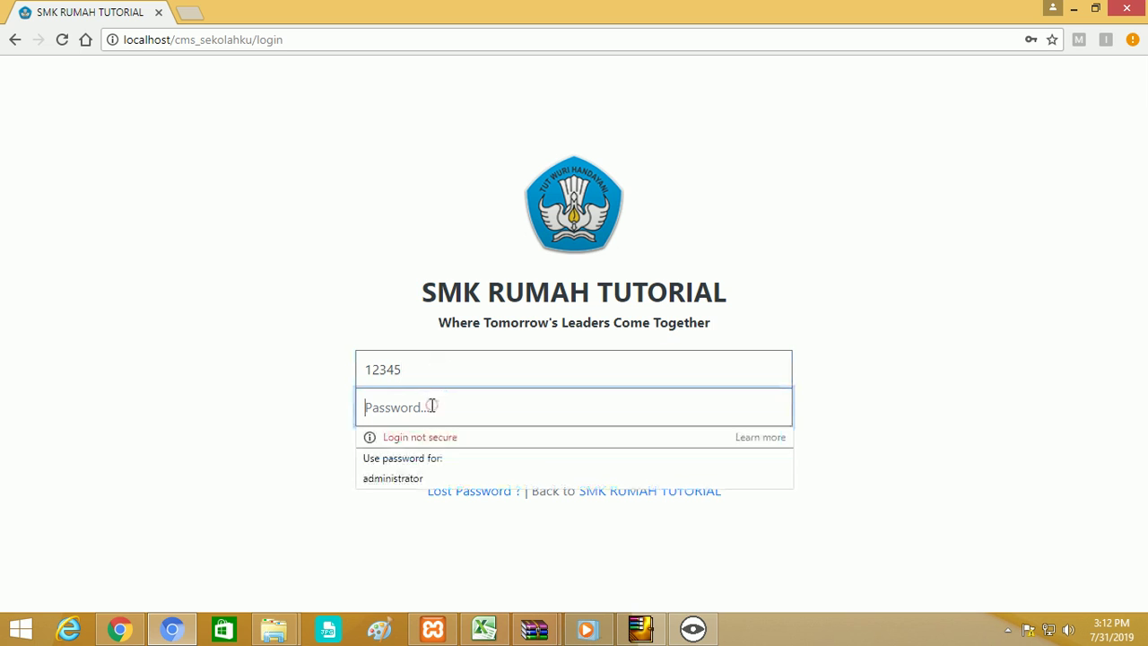
pyautogui.write('1')
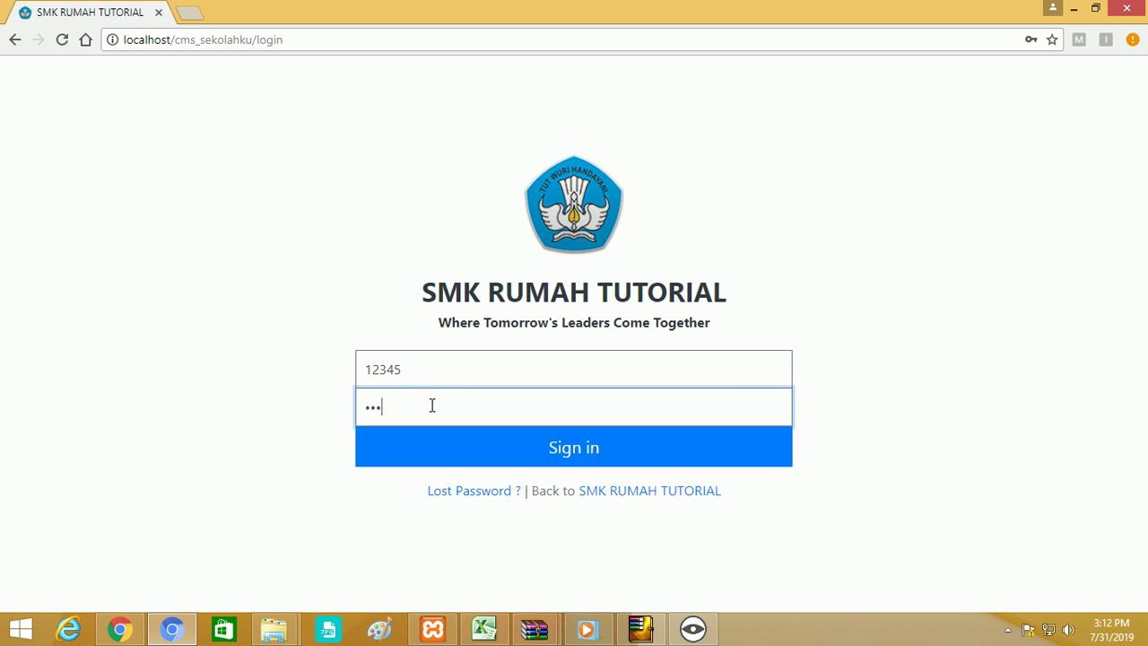
pyautogui.press('Return')
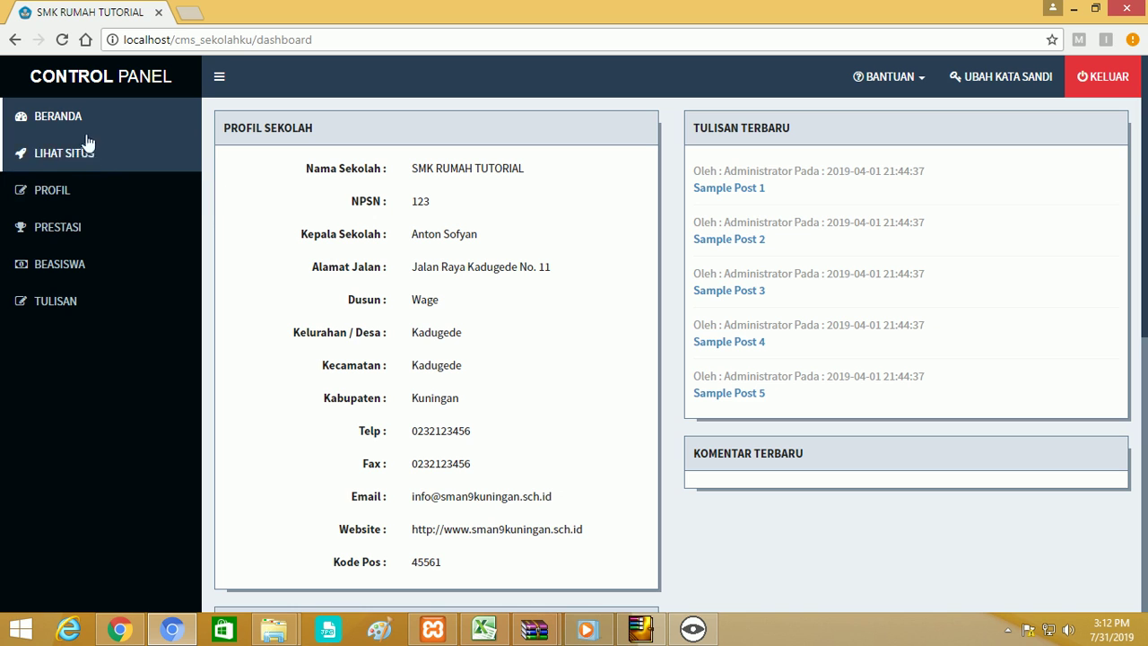
# Browse the student's Profil page, including its registration and personal data sections.
pyautogui.click(57, 188)
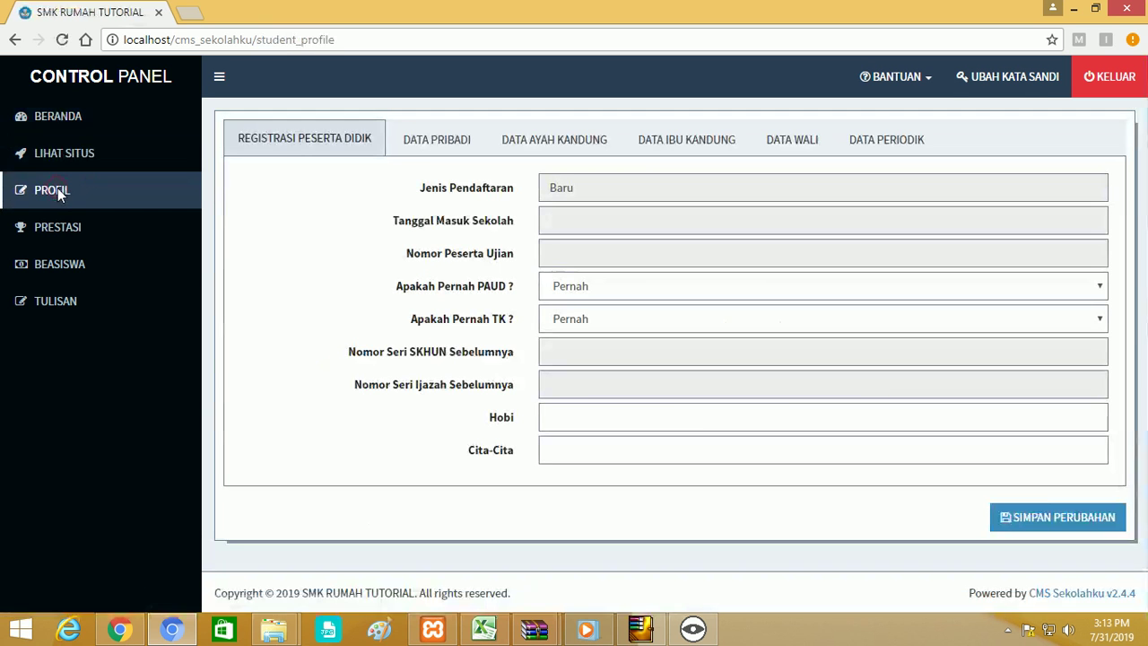
pyautogui.click(630, 250)
pyautogui.click(1099, 285)
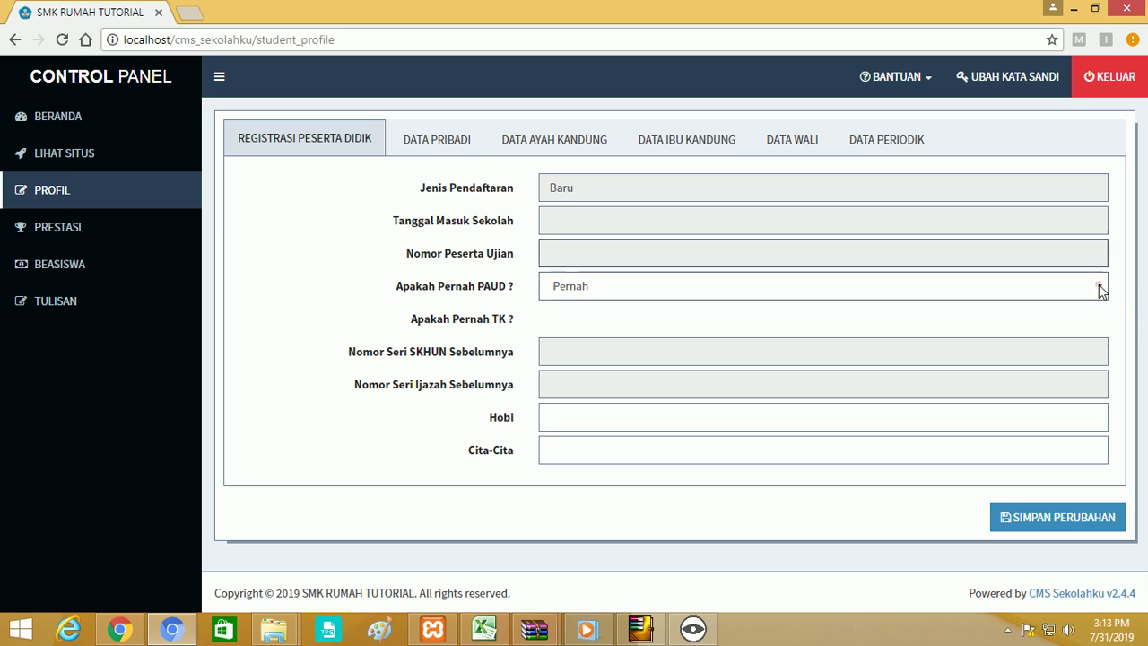
pyautogui.click(1077, 307)
pyautogui.click(464, 154)
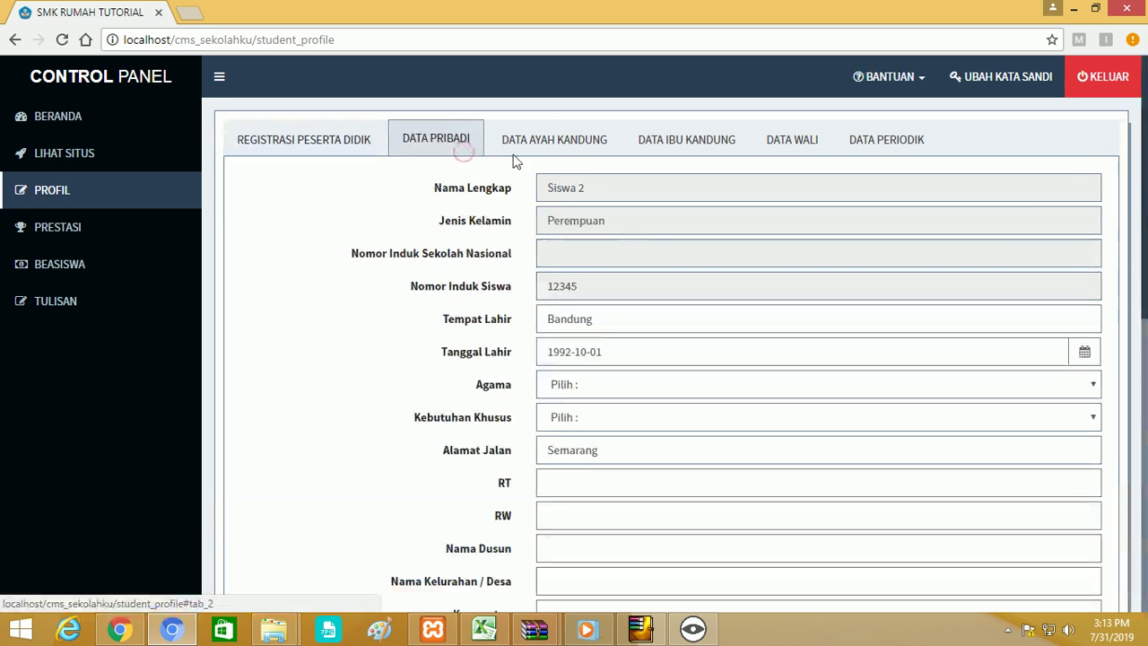
pyautogui.click(325, 146)
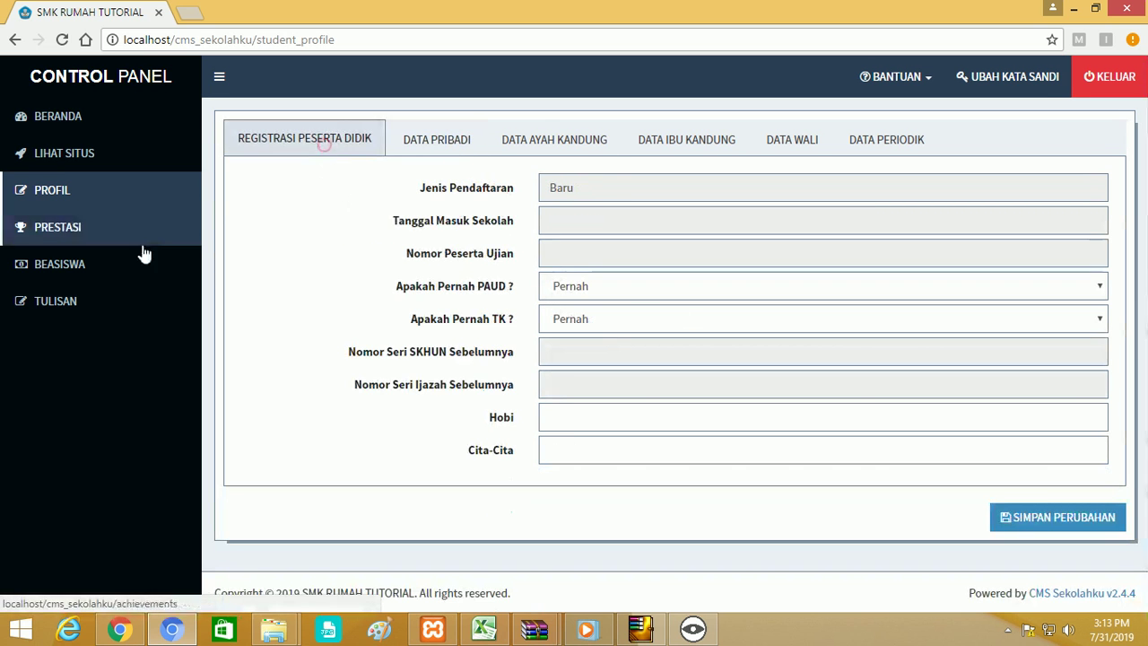
# View Beasiswa, Tulisan and the new post form, then log out with KELUAR.
pyautogui.click(69, 261)
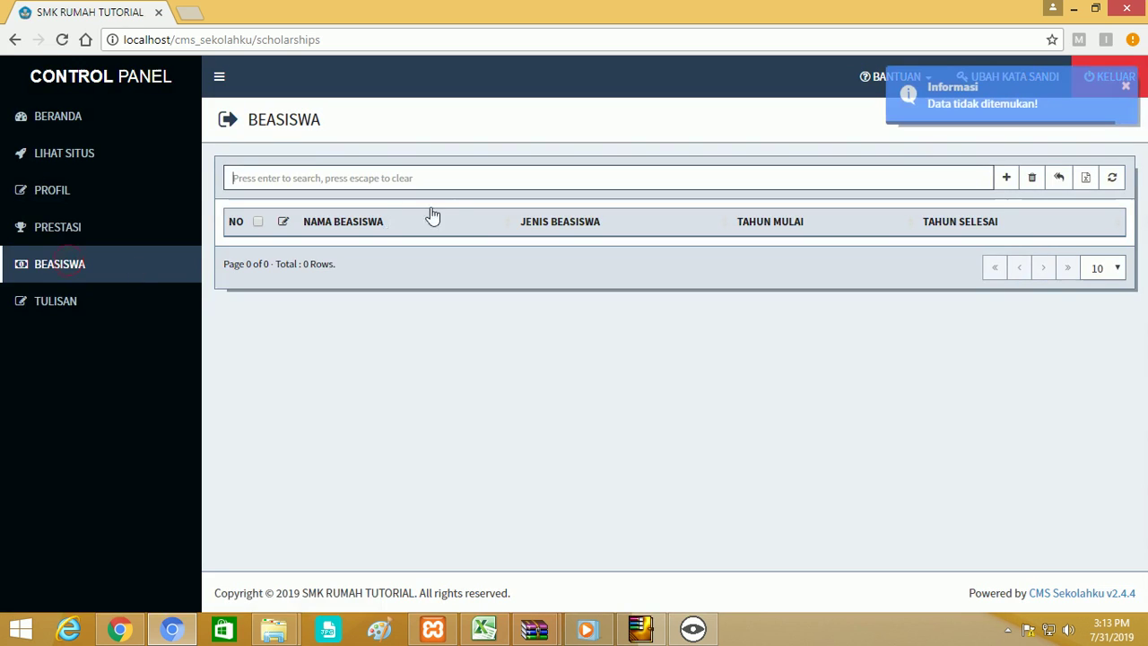
pyautogui.click(48, 310)
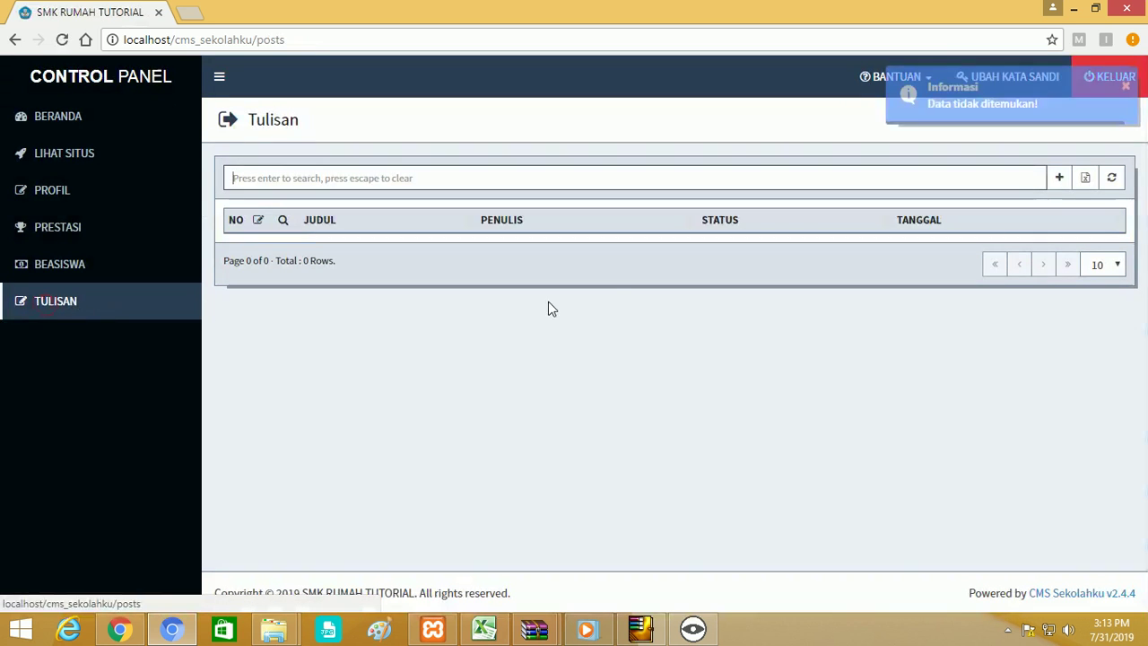
pyautogui.click(1058, 180)
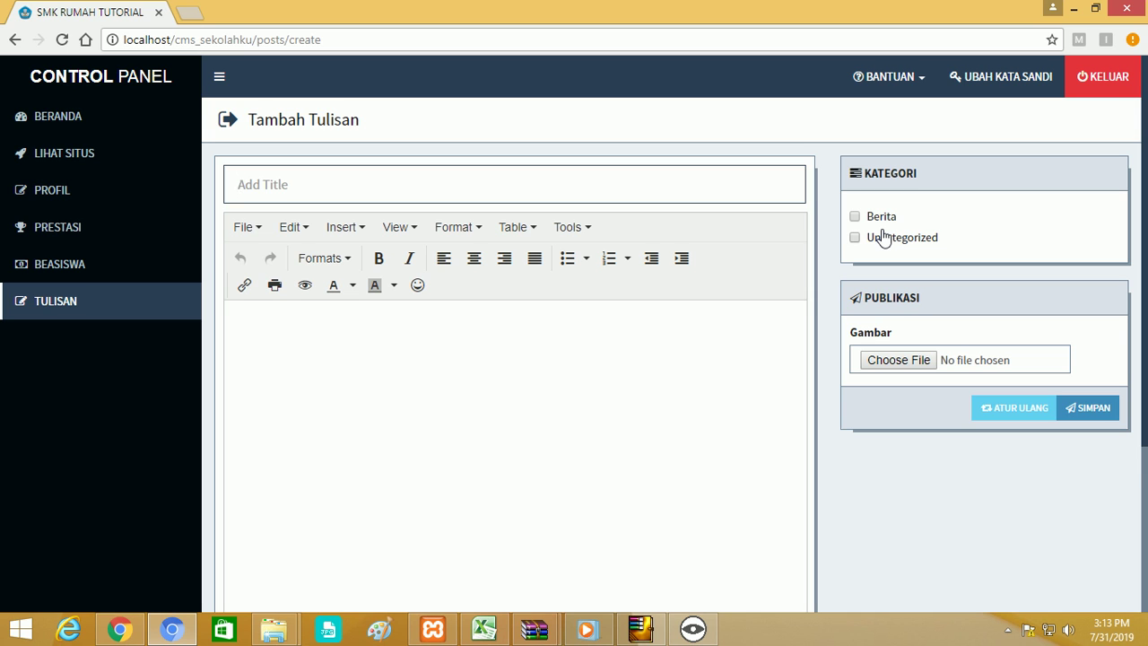
pyautogui.click(1090, 79)
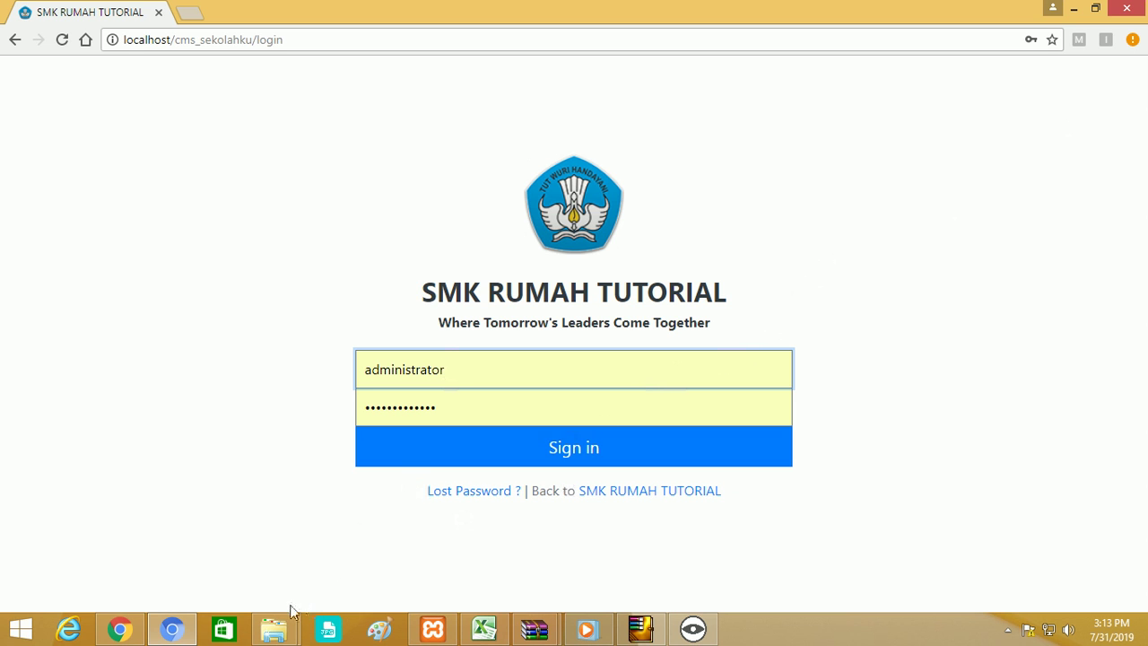
# In the admin window, list Semua GTK and open the Import GTK page.
pyautogui.click(119, 631)
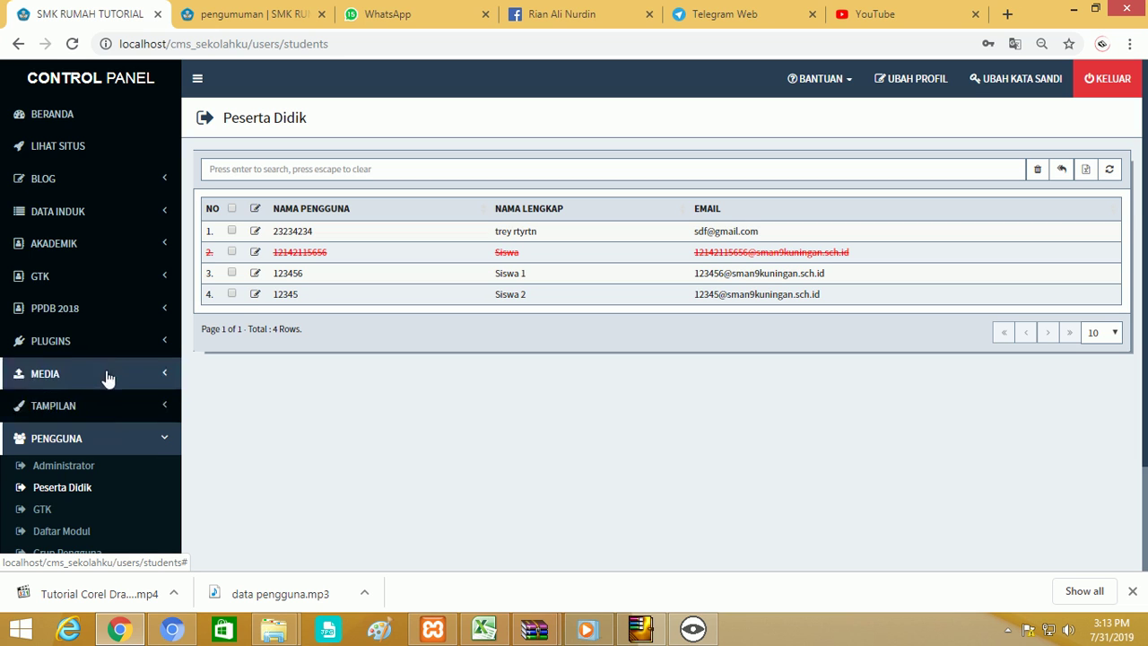
pyautogui.click(84, 280)
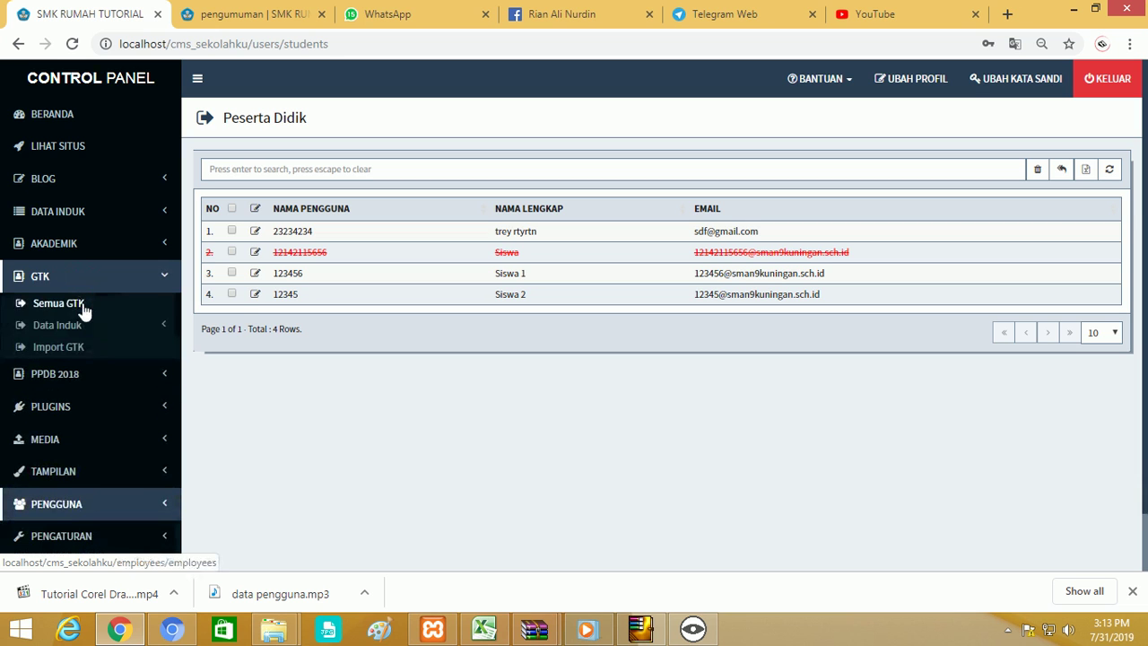
pyautogui.click(83, 308)
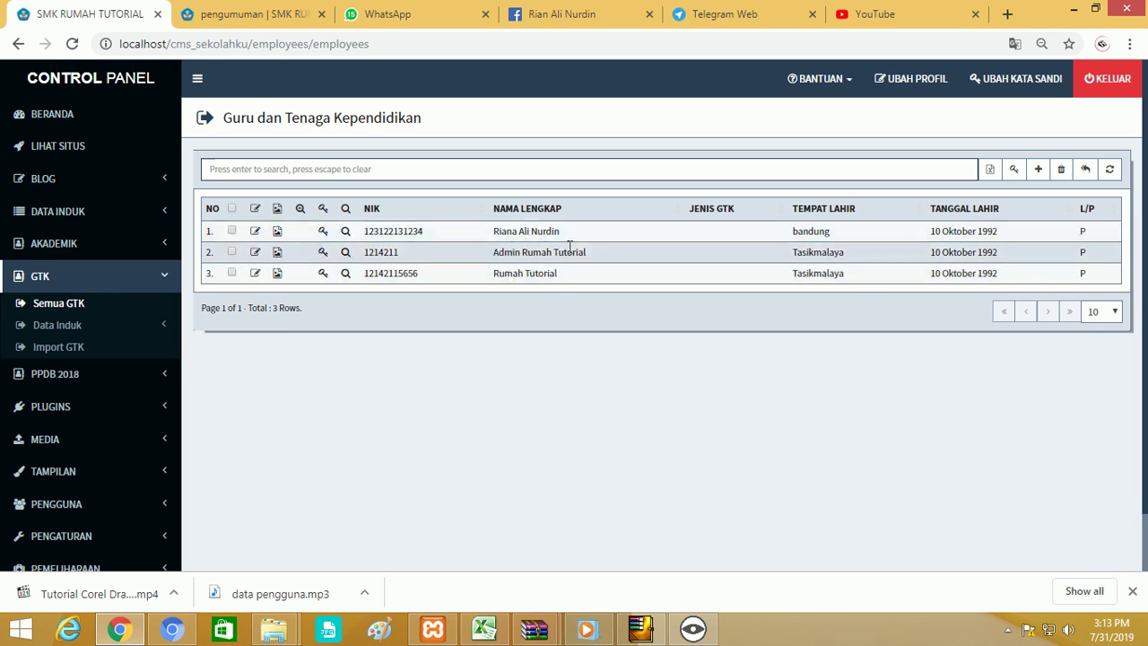
pyautogui.click(77, 353)
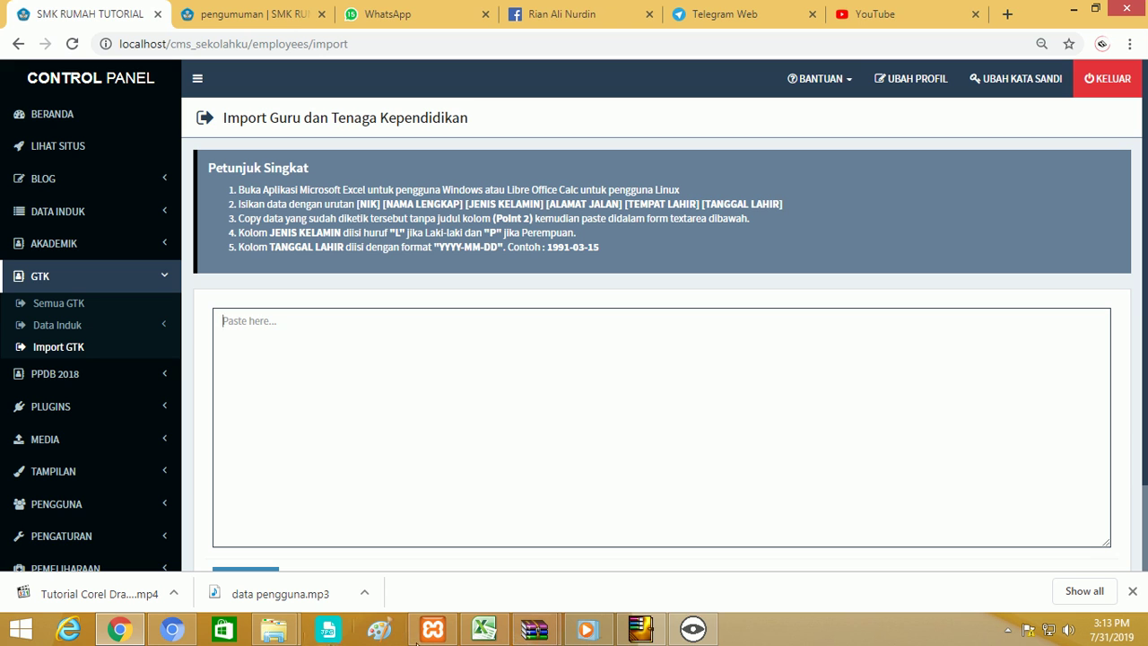
# Replace Pengguna Baru's NIK in cell A1 with a new number.
pyautogui.click(485, 629)
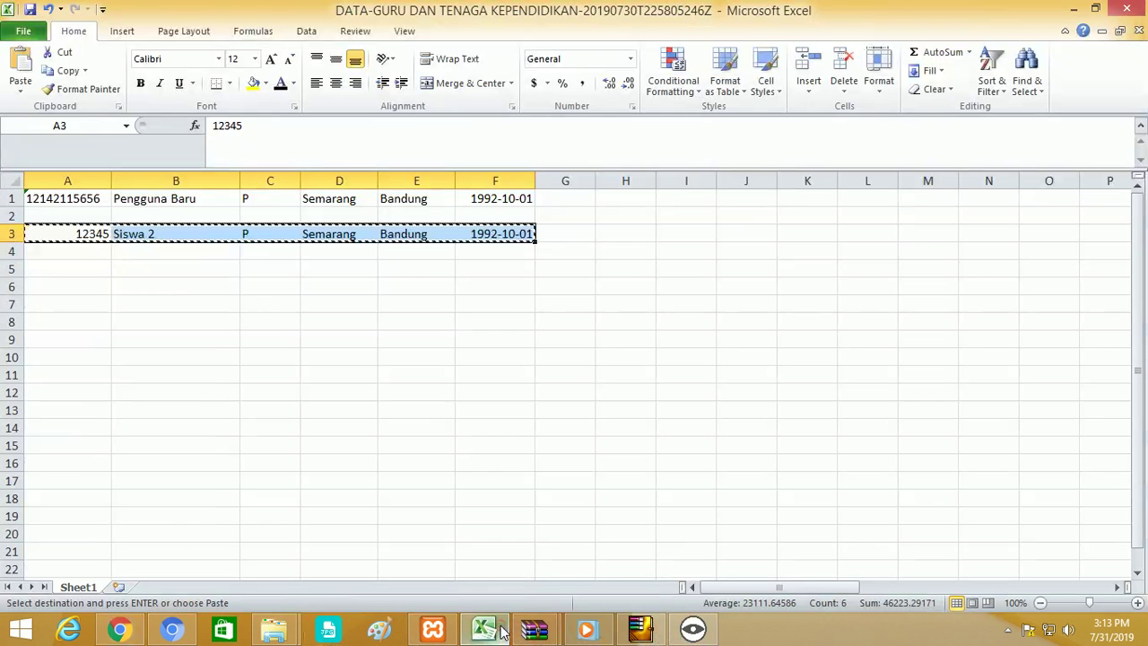
pyautogui.press('Escape')
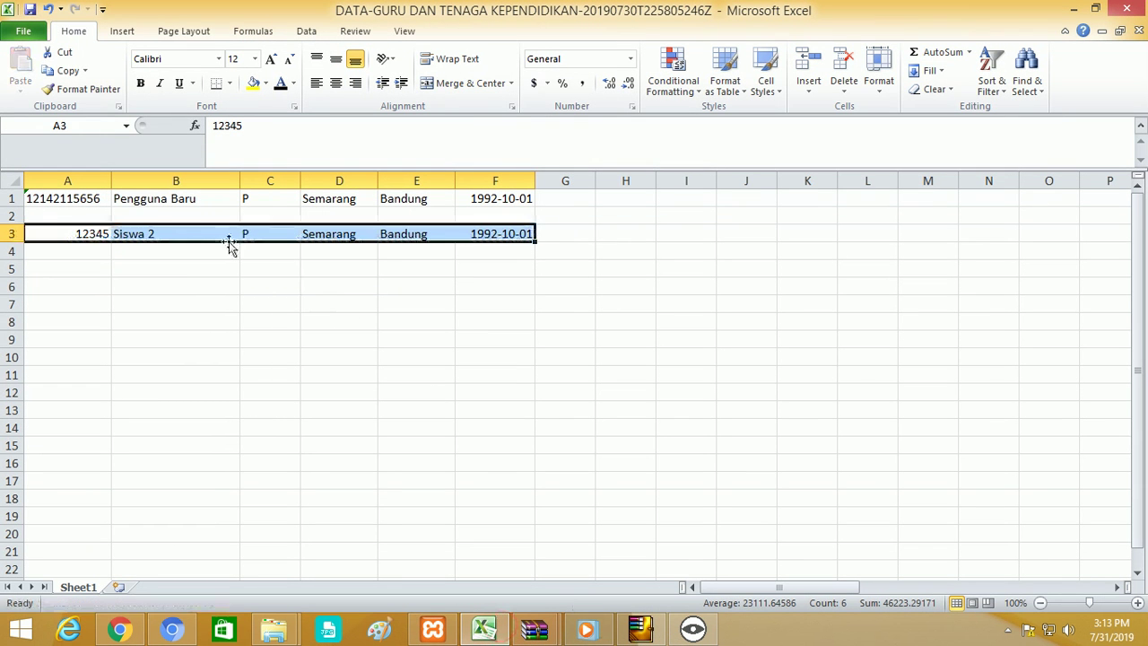
pyautogui.click(77, 199)
pyautogui.doubleClick(70, 198)
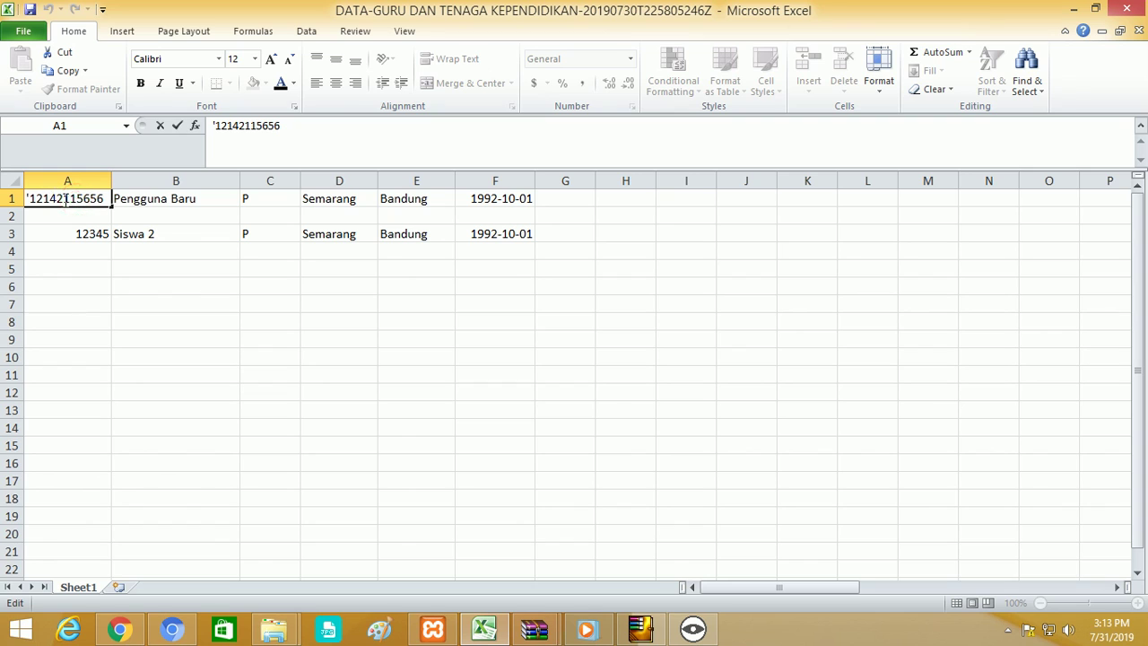
pyautogui.moveTo(31, 199); pyautogui.dragTo(150, 209)
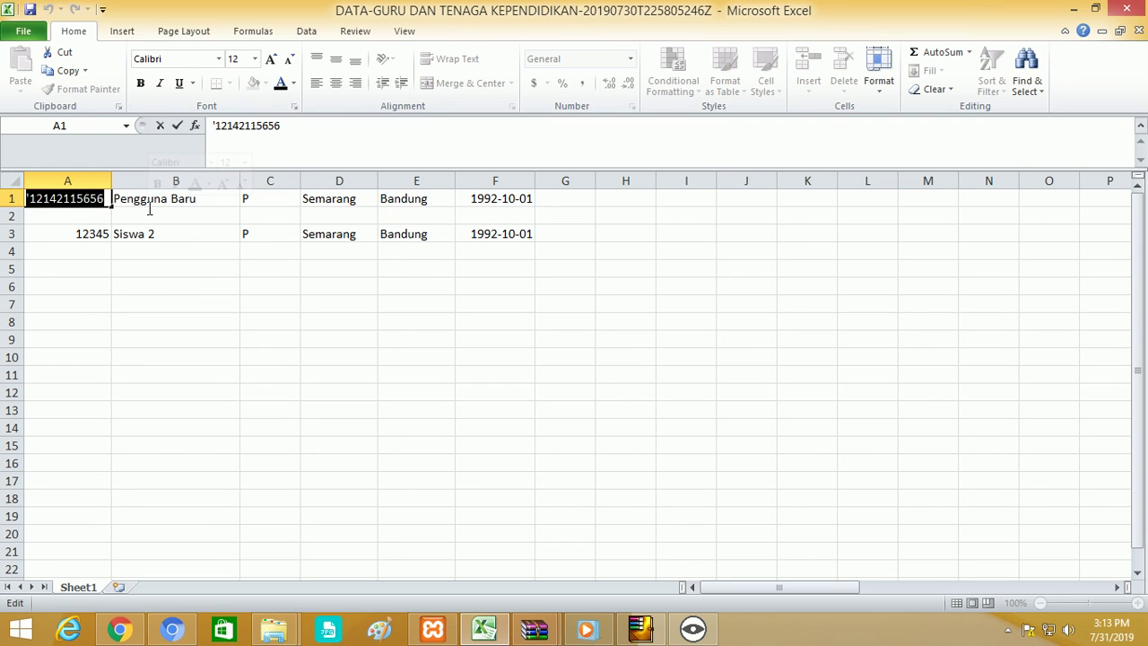
pyautogui.press('BackSpace')
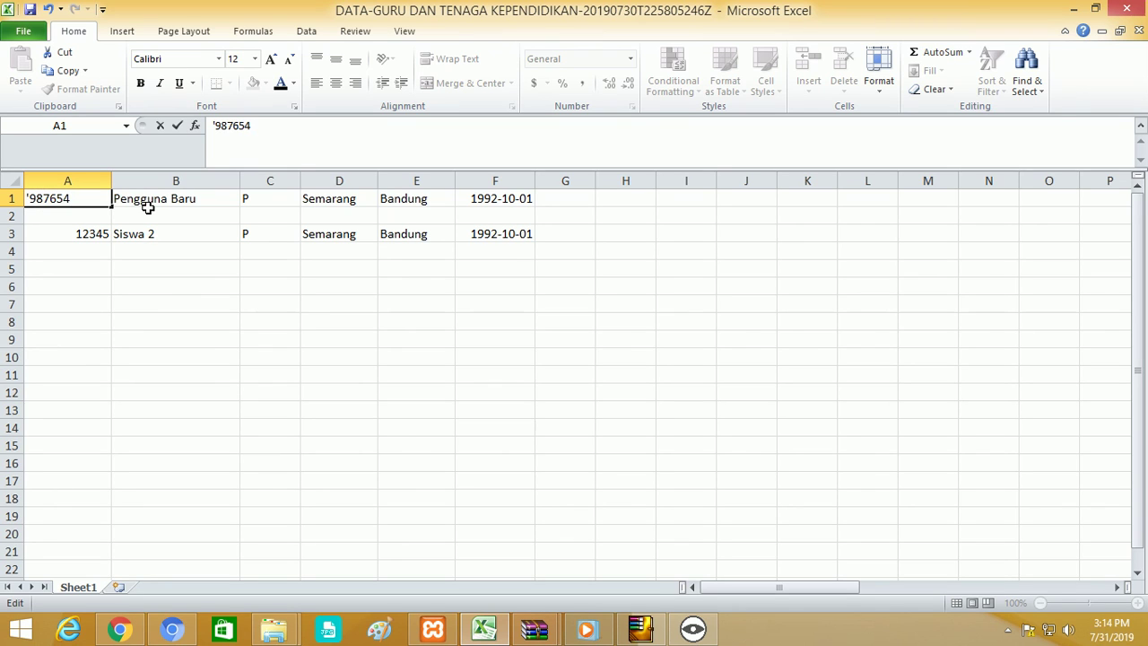
pyautogui.doubleClick(92, 198)
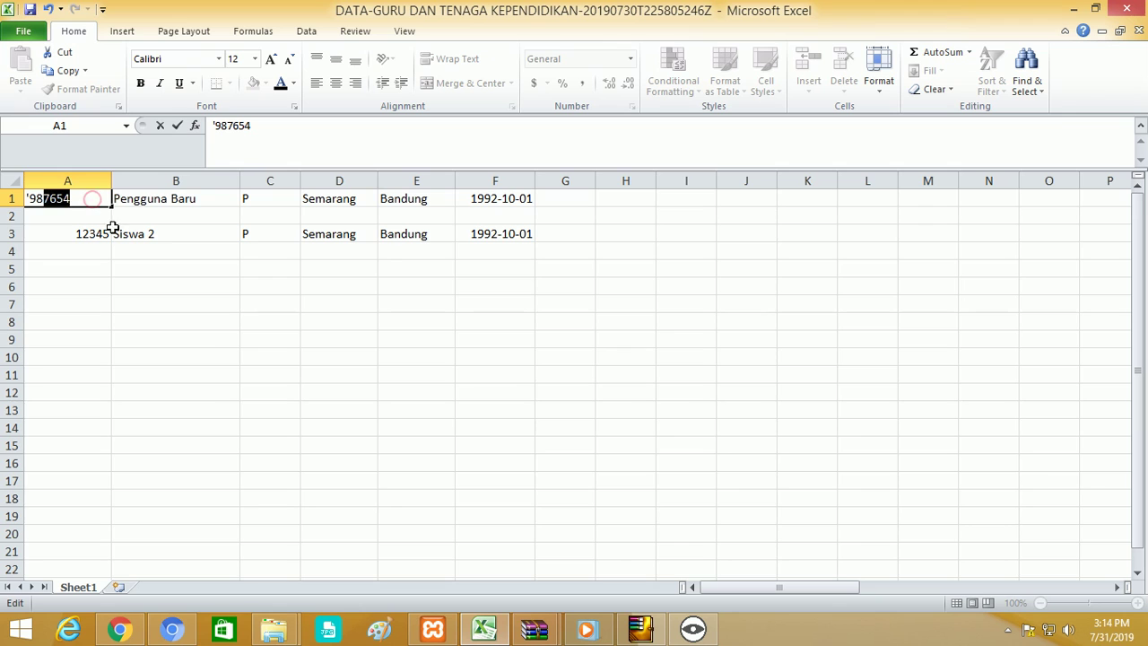
pyautogui.press('Return')
# Copy row A1:F1 and return to the browser's GTK import page.
pyautogui.moveTo(121, 198); pyautogui.dragTo(525, 195)
pyautogui.rightClick(521, 198)
pyautogui.click(535, 226)
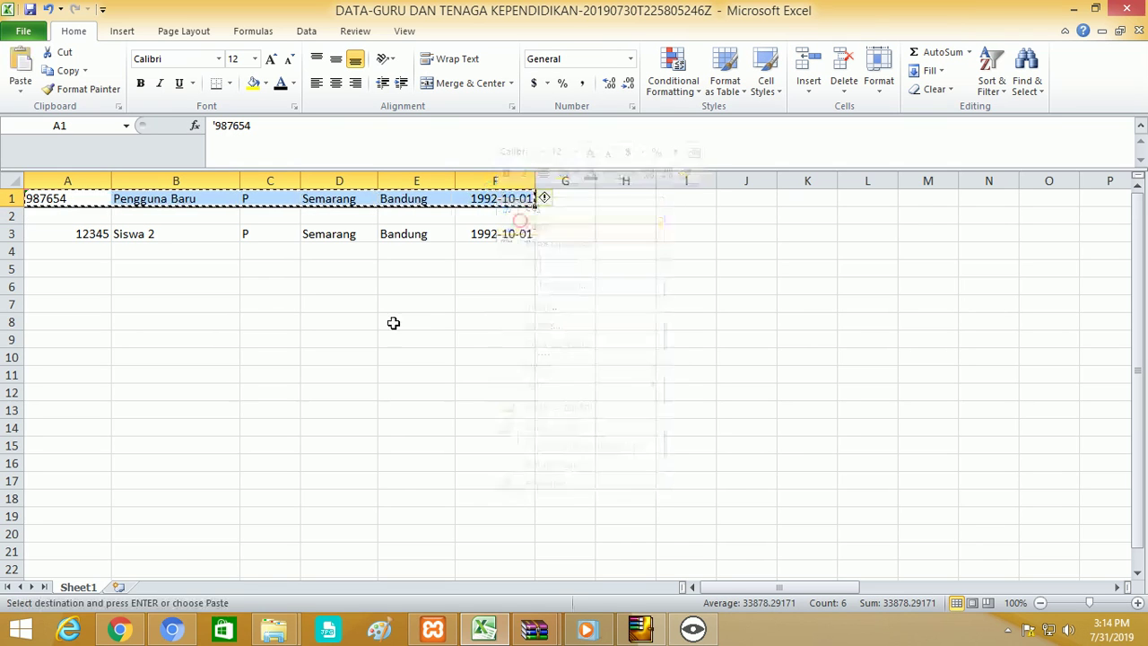
pyautogui.hotkey('alt', 'Tab')
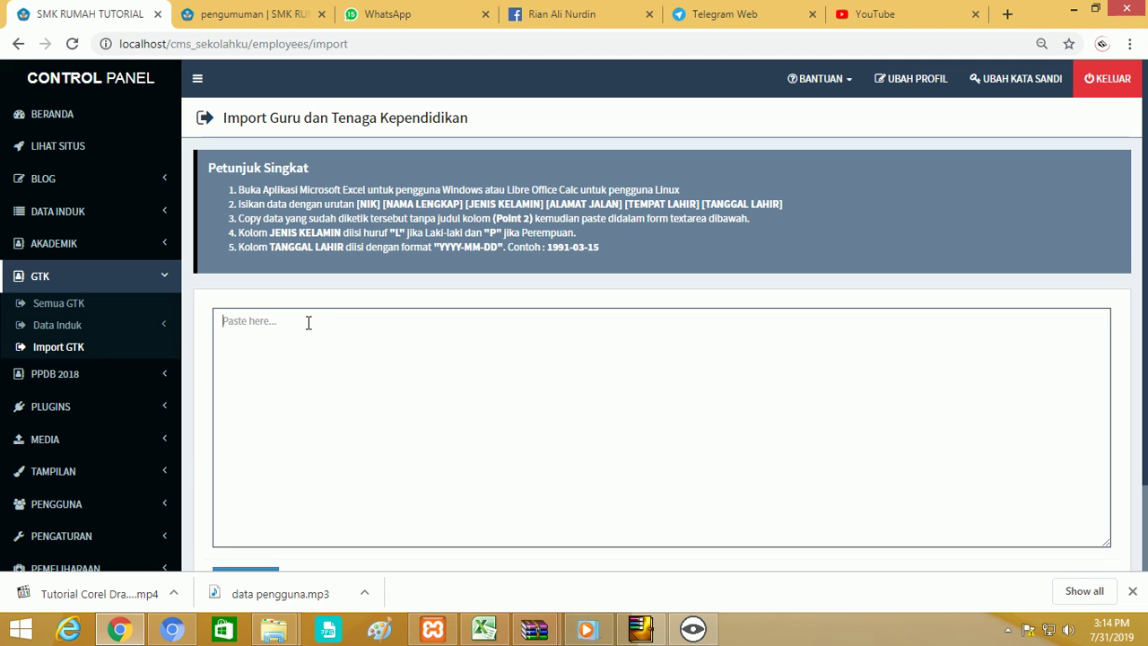
# Paste the Pengguna Baru row into the GTK import box, import it, and view the GTK list.
pyautogui.rightClick(307, 323)
pyautogui.click(346, 426)
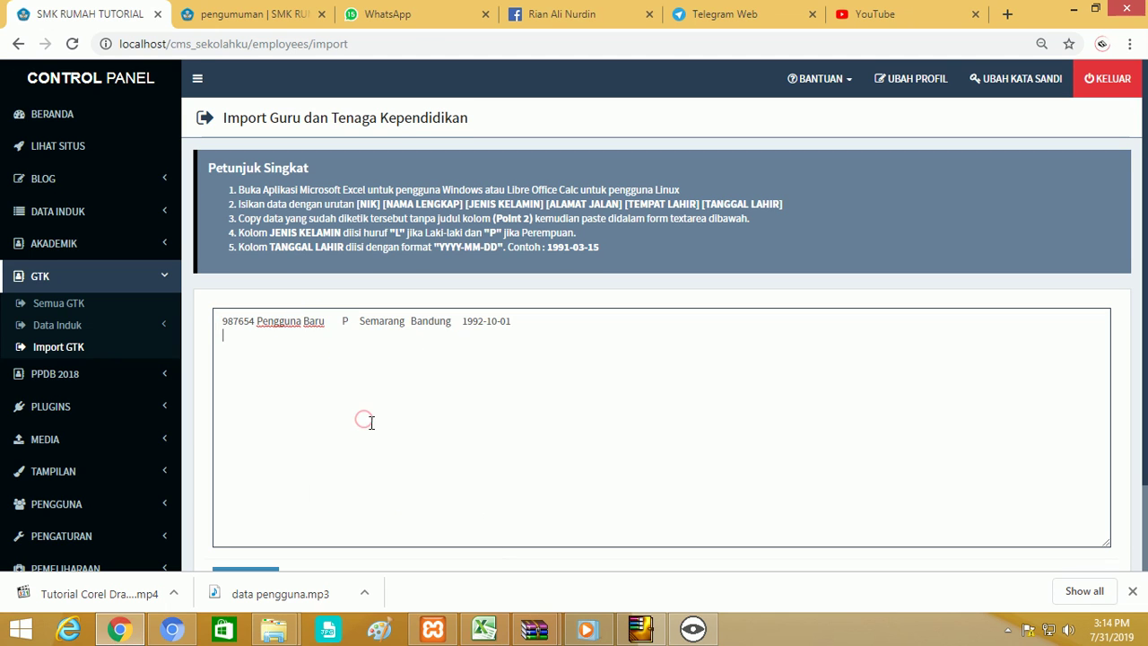
pyautogui.scroll(-1, 364, 422)
pyautogui.click(256, 479)
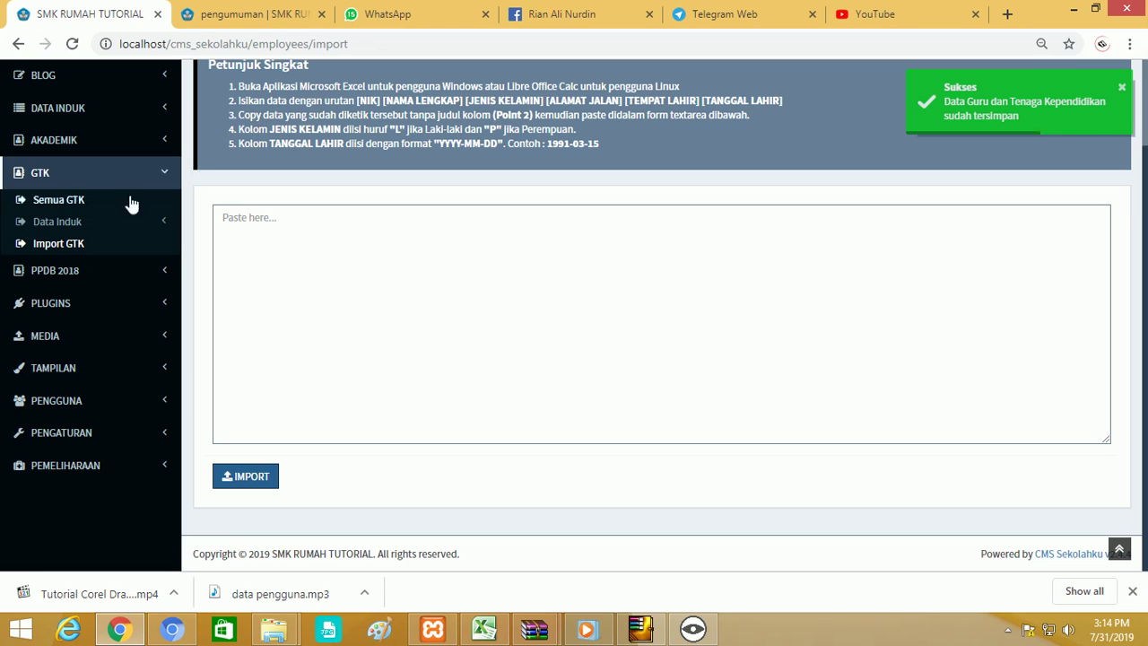
pyautogui.click(72, 201)
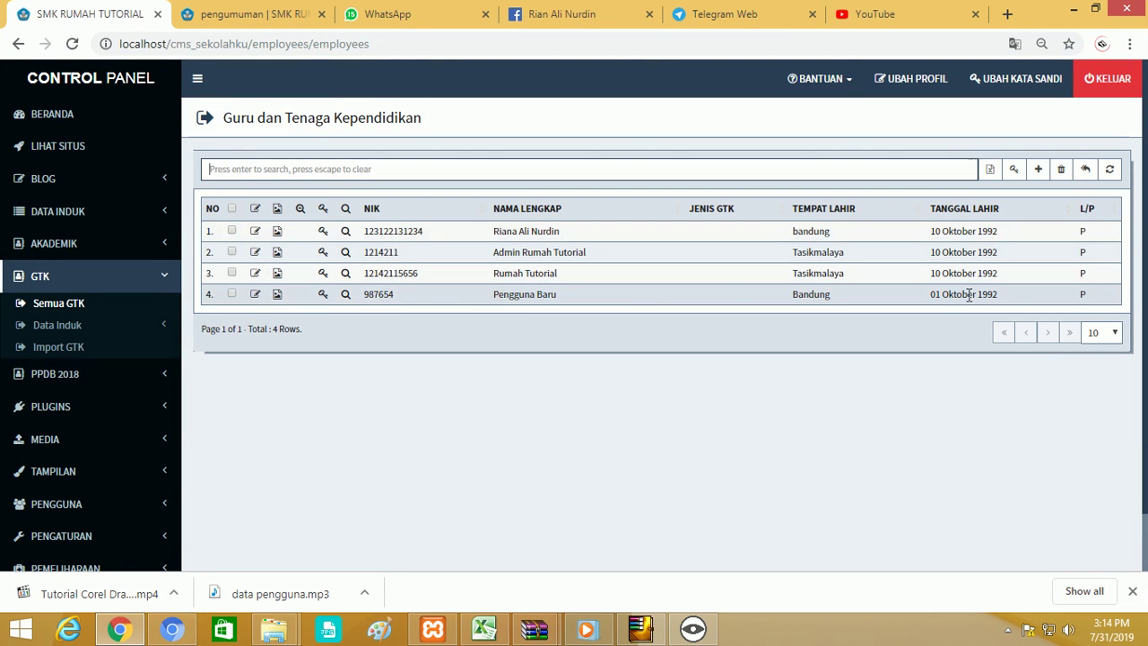
# Activate the Pengguna Baru staff account from Semua GTK, then expand the PENGGUNA sidebar section.
pyautogui.click(322, 295)
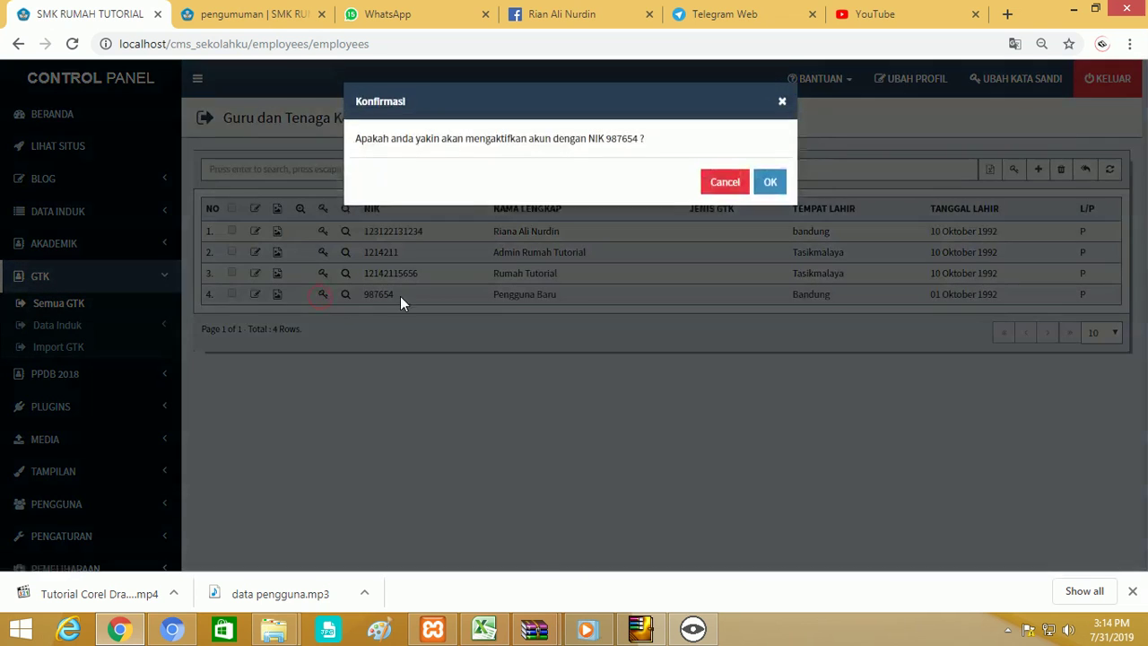
pyautogui.click(770, 183)
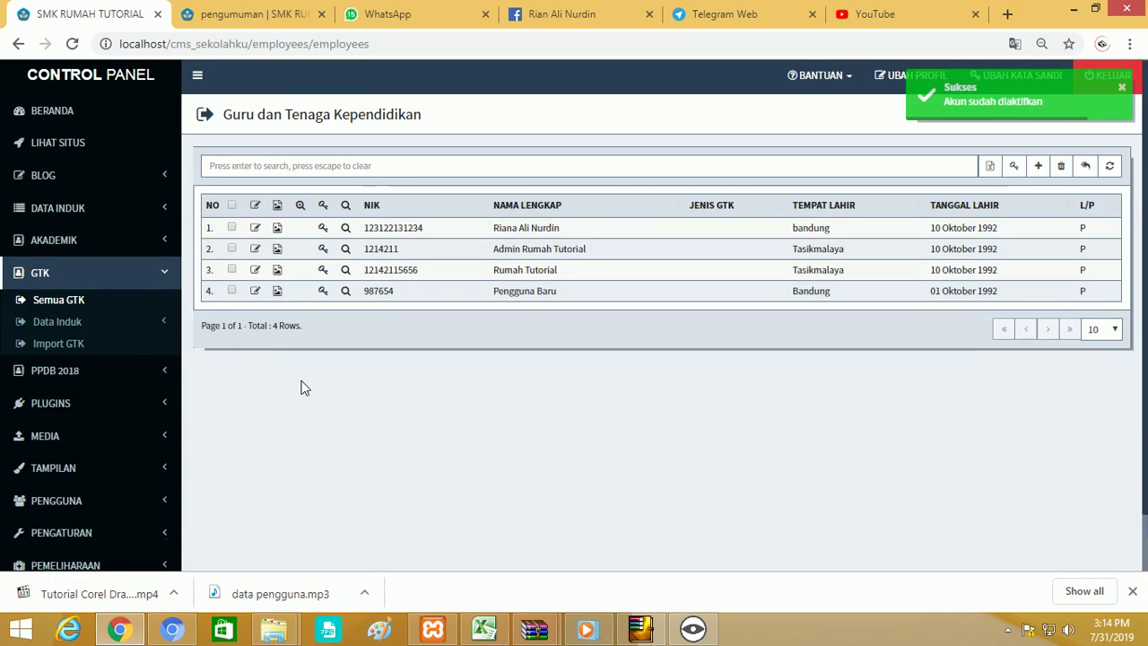
pyautogui.scroll(-1, 302, 388)
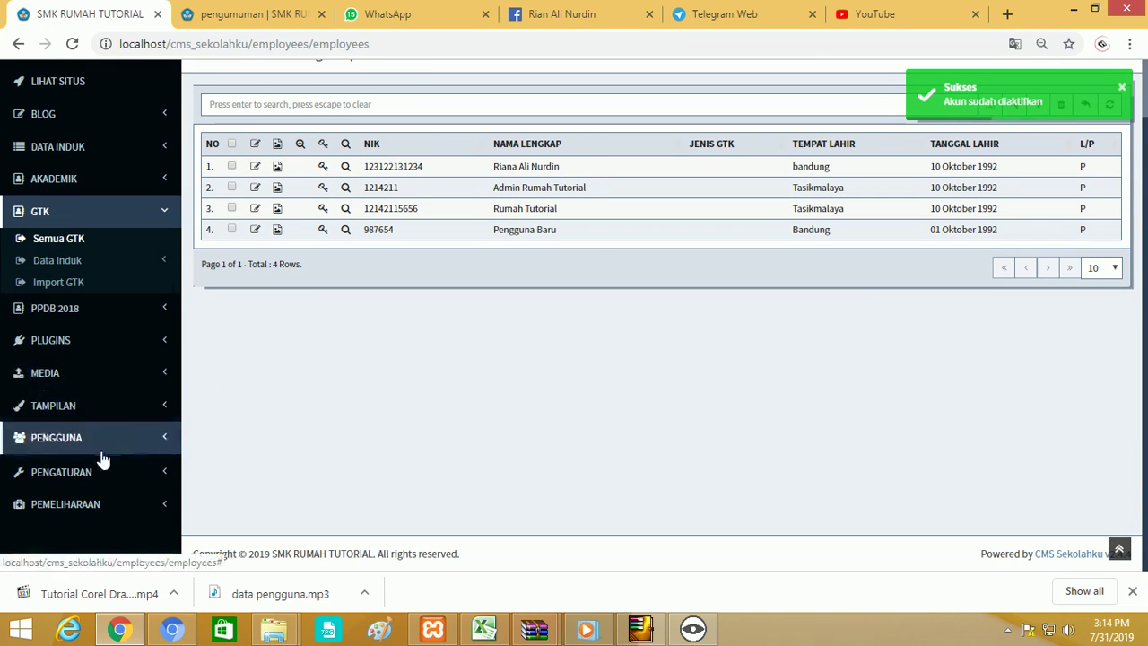
pyautogui.click(94, 439)
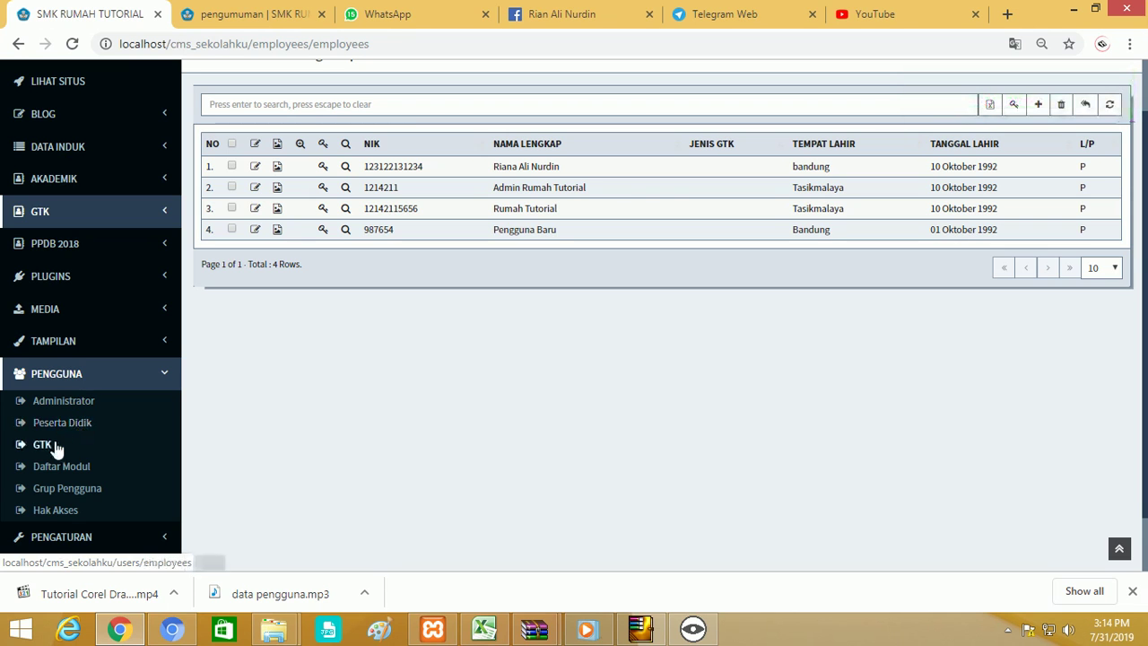
# Give the third GTK user account a new 6-character password and decline Chrome's save prompt.
pyautogui.click(45, 445)
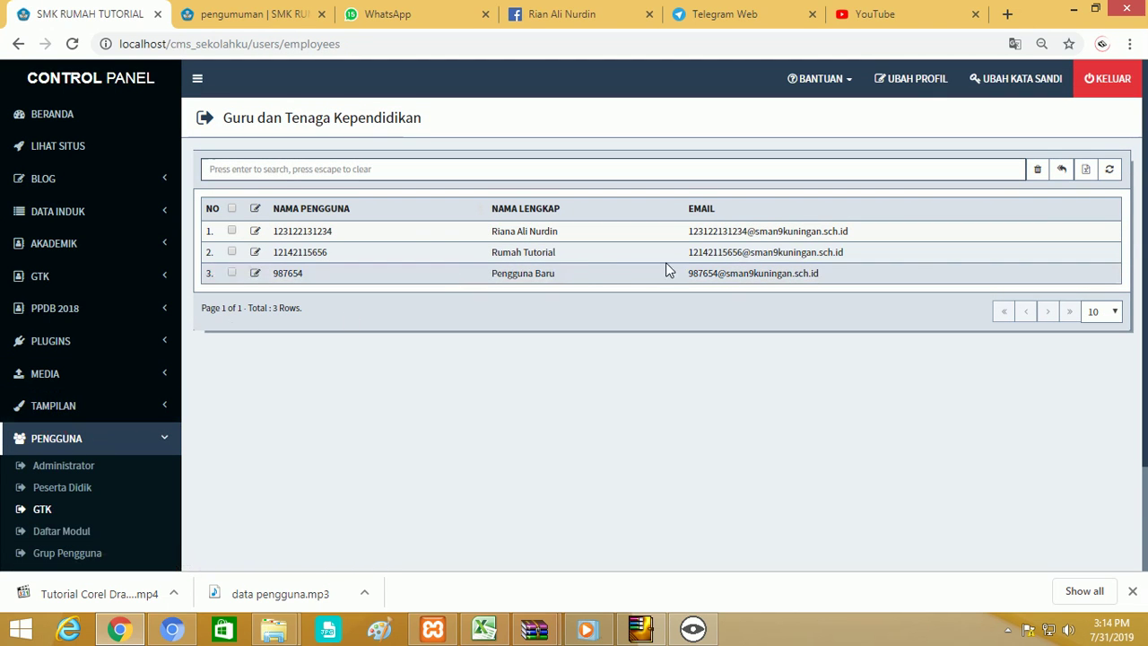
pyautogui.click(255, 273)
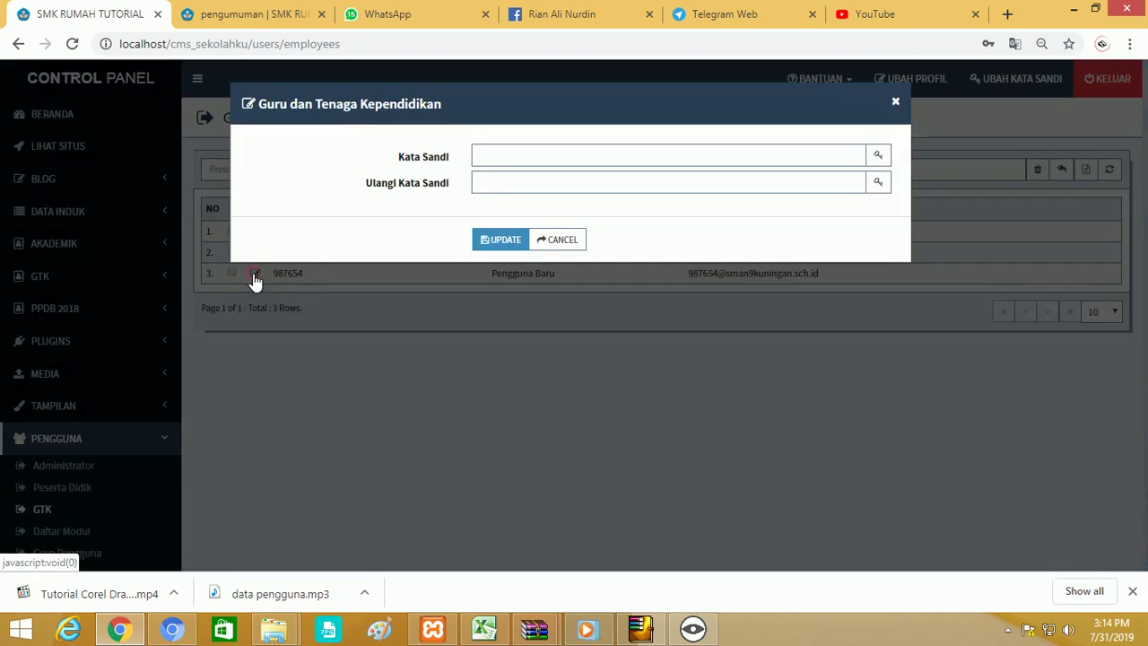
pyautogui.click(494, 157)
pyautogui.write('1')
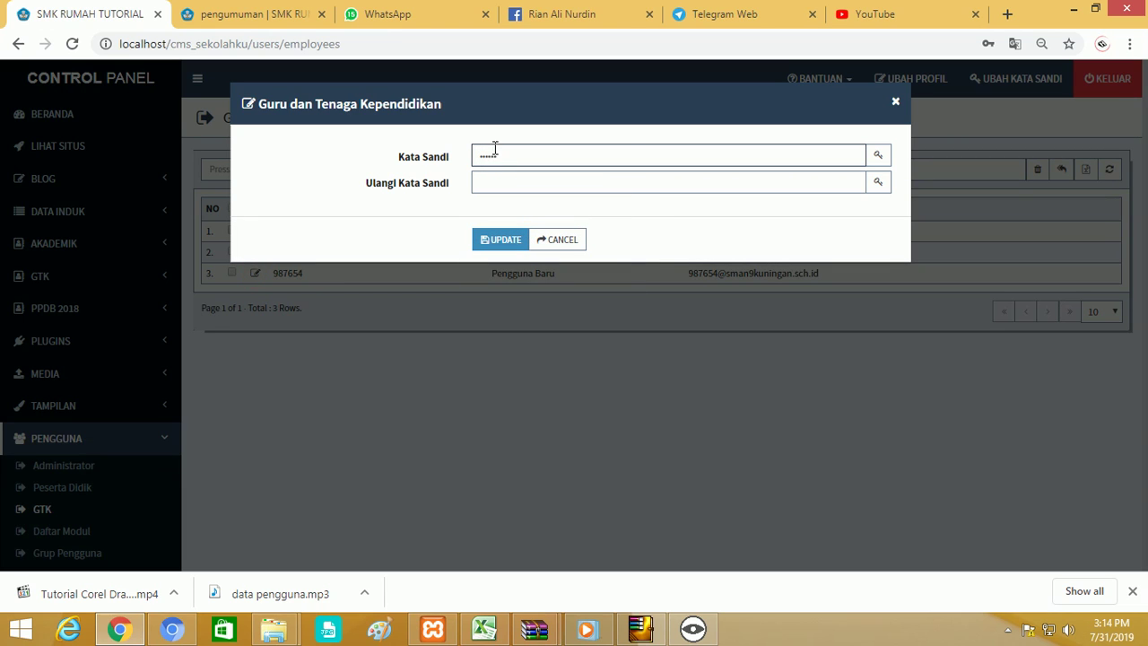
pyautogui.click(493, 184)
pyautogui.write('1')
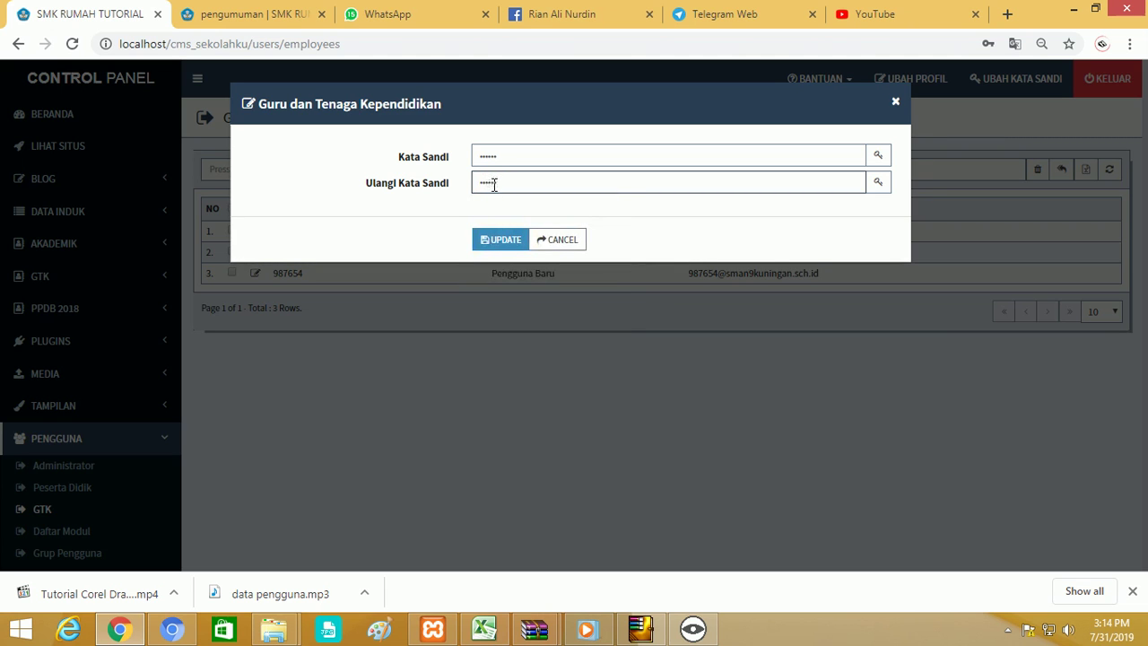
pyautogui.click(482, 243)
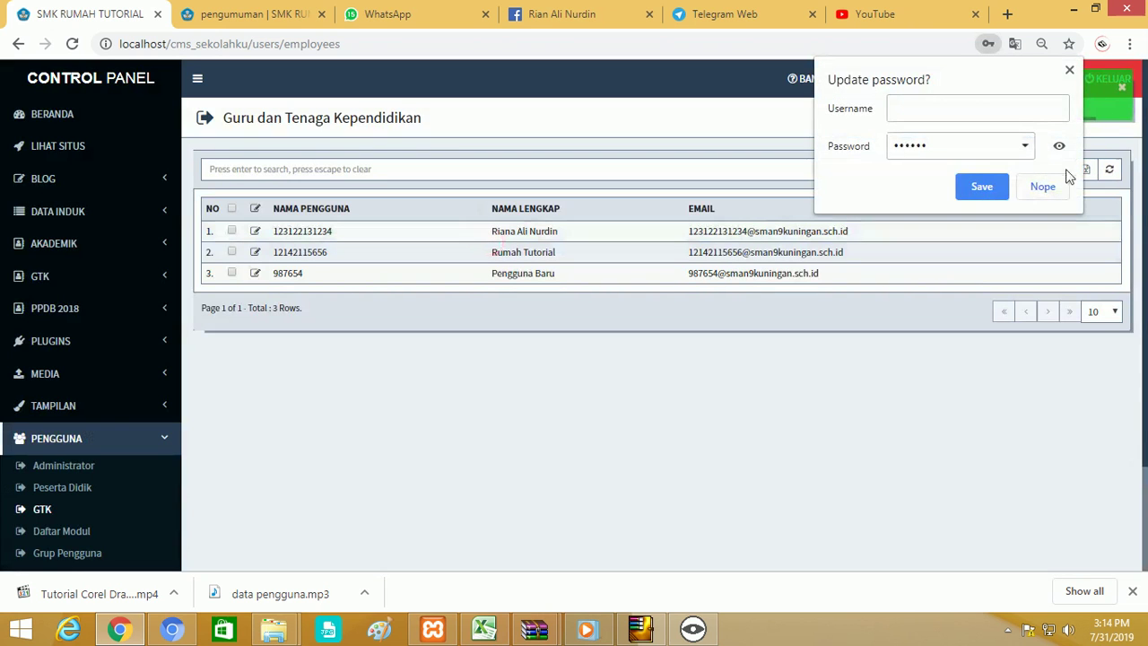
pyautogui.click(1044, 186)
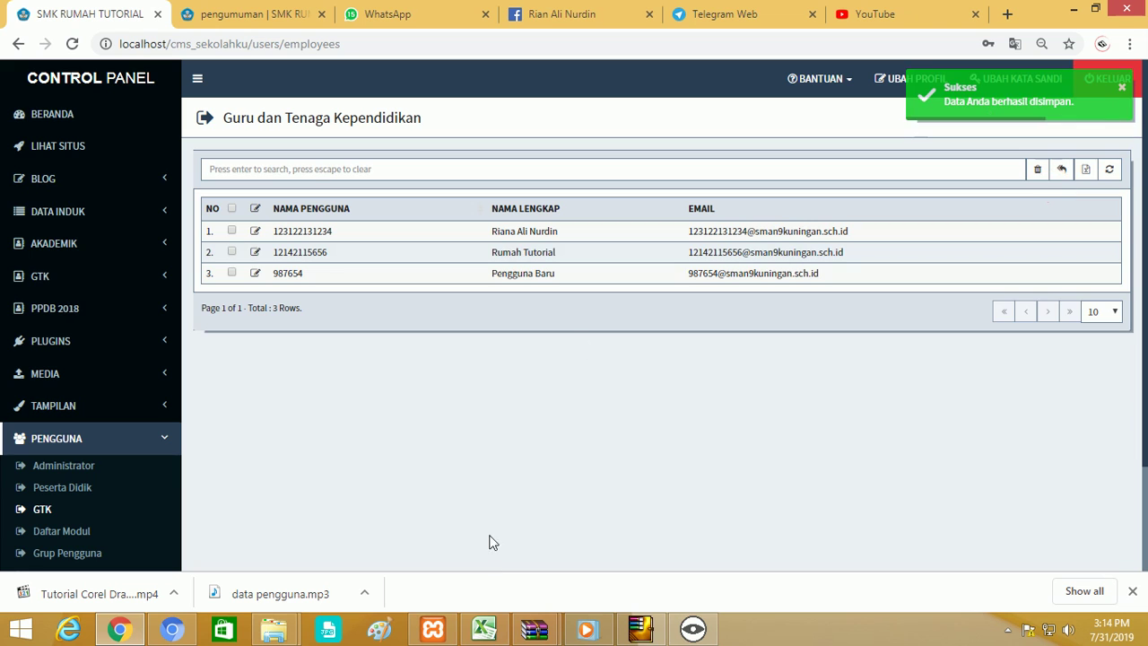
pyautogui.click(171, 629)
# Sign in with the teacher's NIK as username and the newly set password.
pyautogui.doubleClick(472, 371)
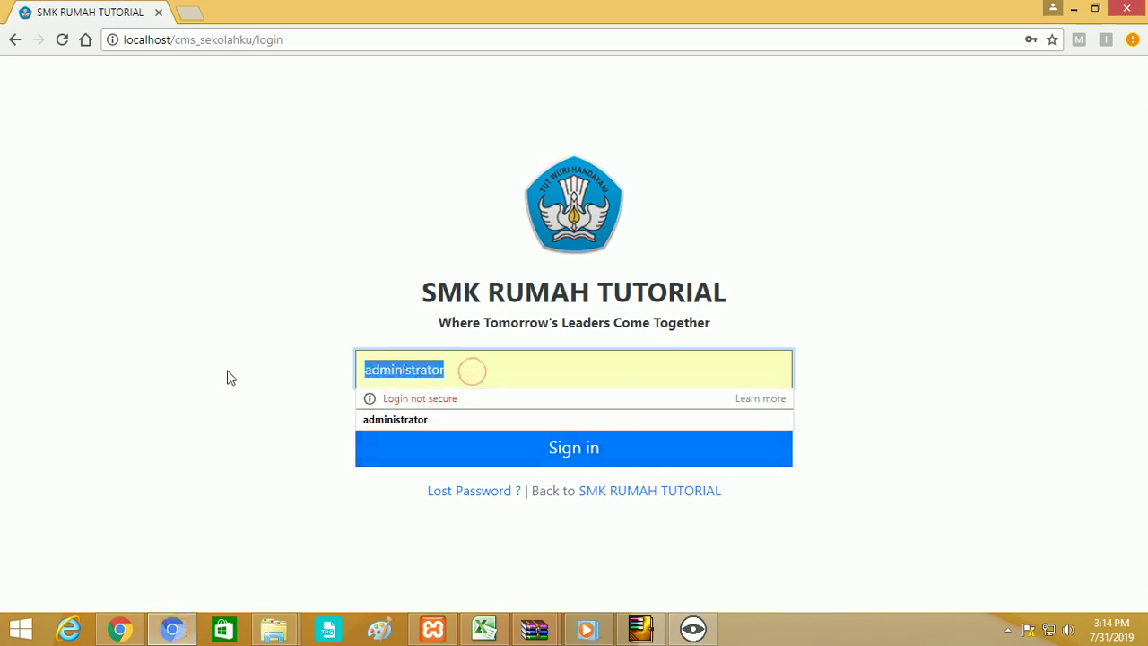
pyautogui.write('123')
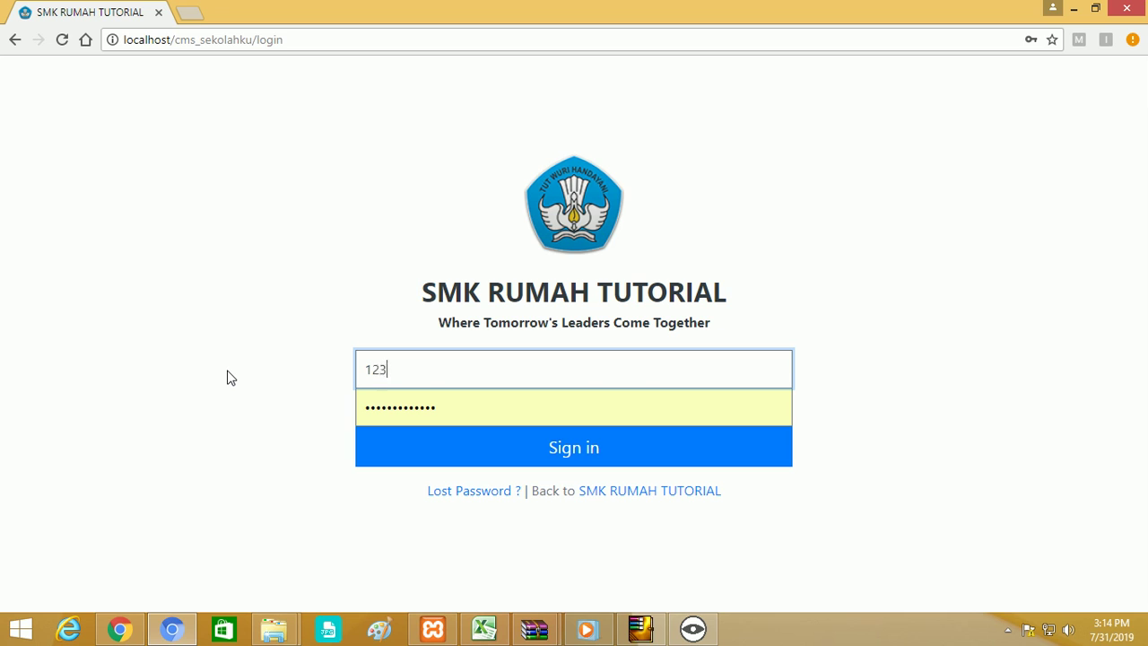
pyautogui.press('BackSpace')
pyautogui.press('BackSpace')
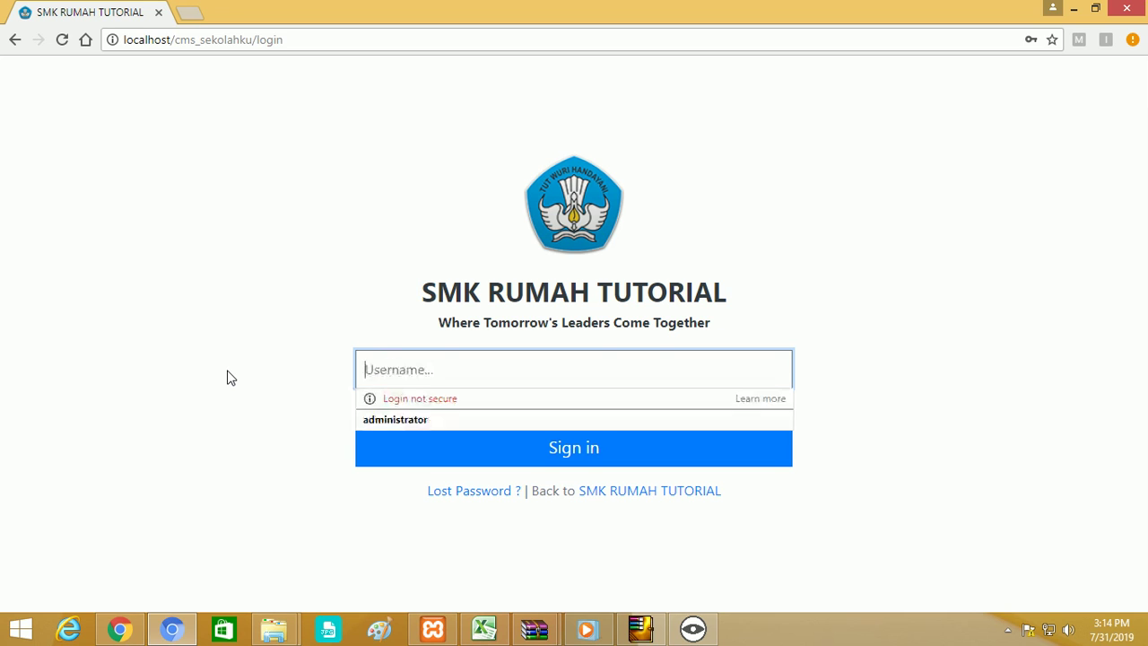
pyautogui.write('987654')
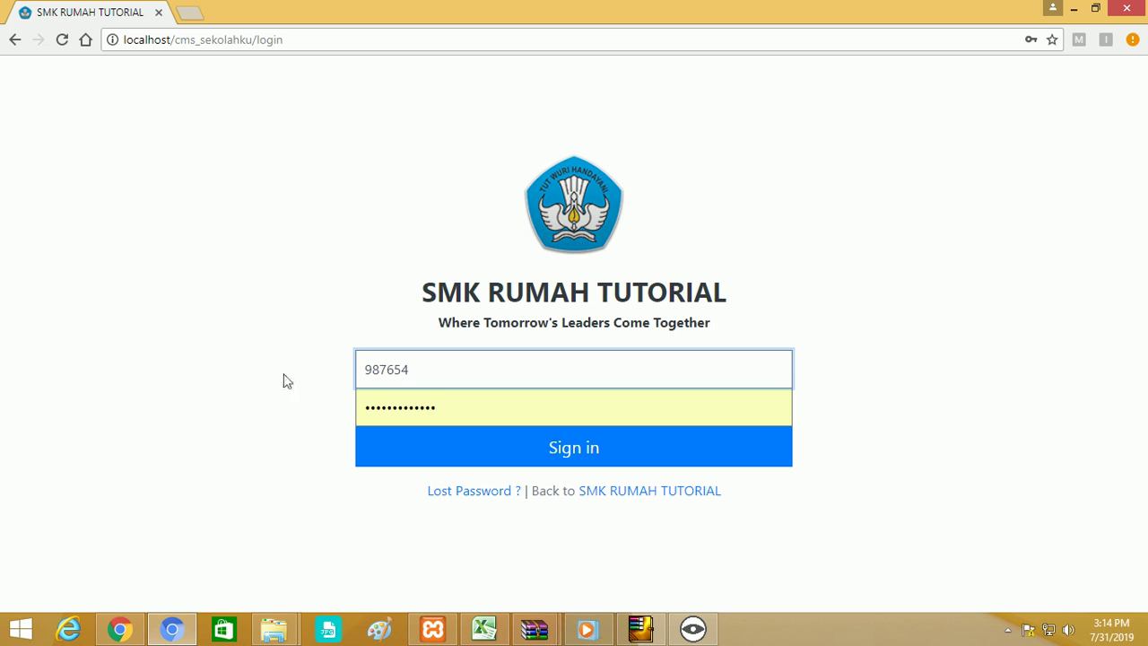
pyautogui.press('Tab')
pyautogui.press('BackSpace')
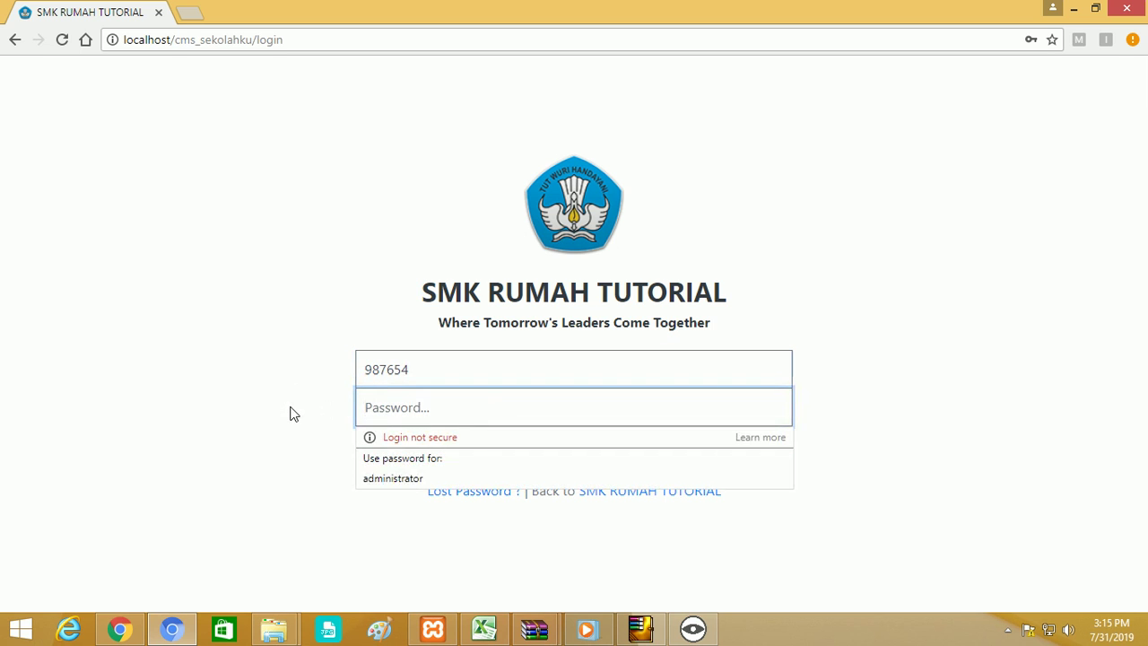
pyautogui.write('9')
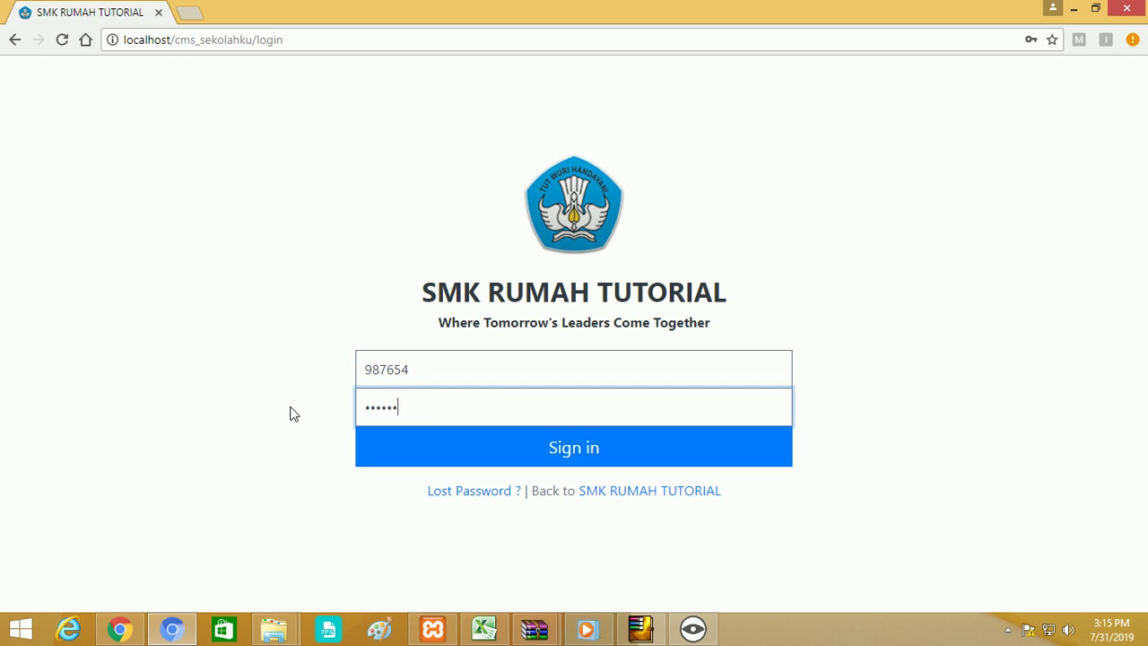
pyautogui.click(476, 456)
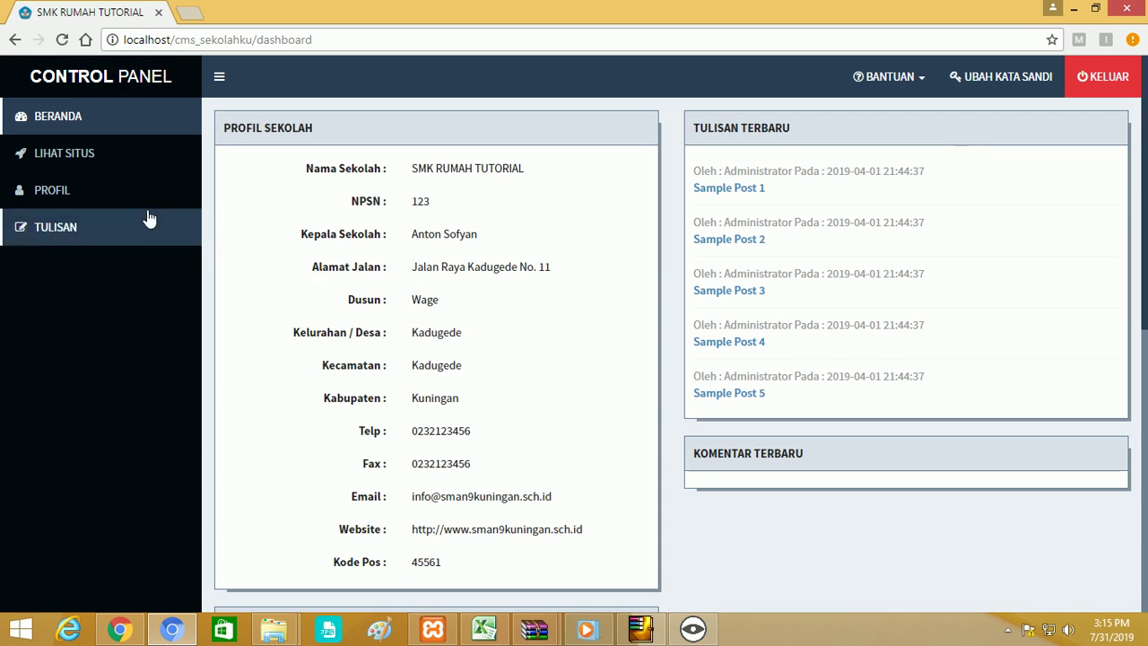
# Reload Beranda and open the teacher's Profil, browsing each of its section tabs.
pyautogui.click(85, 124)
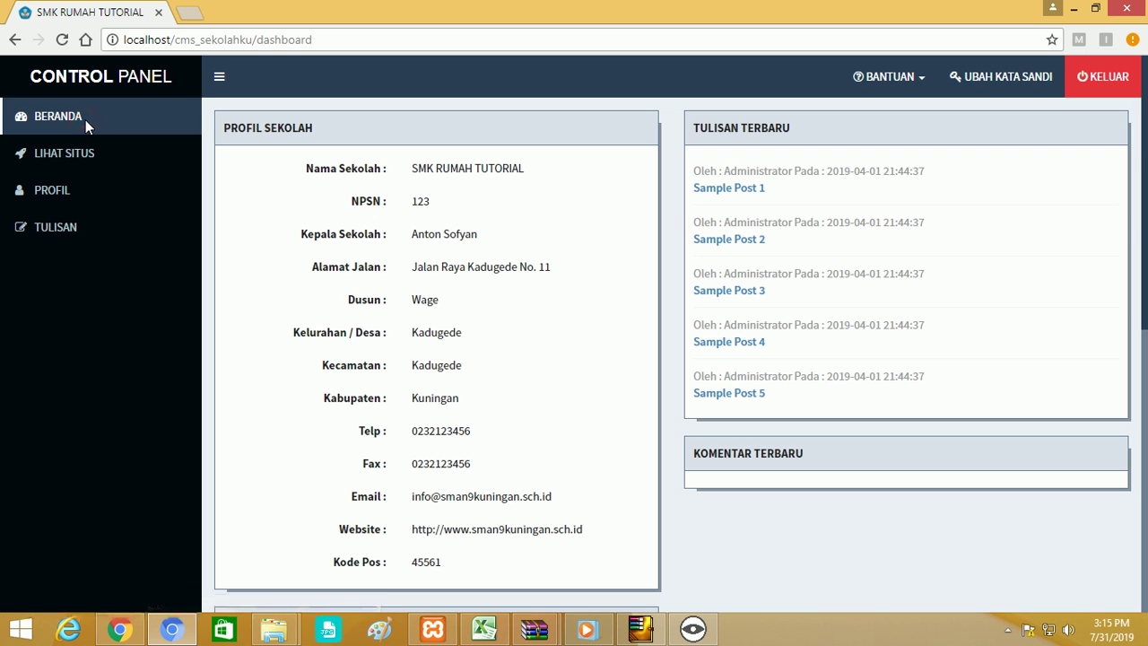
pyautogui.click(59, 187)
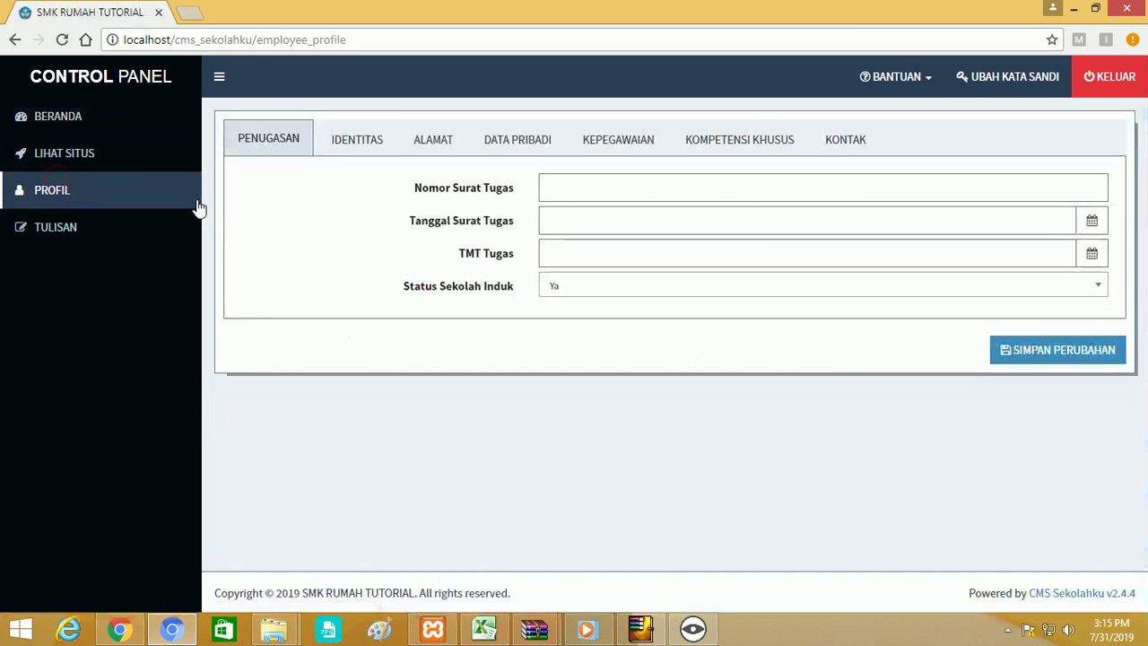
pyautogui.click(843, 144)
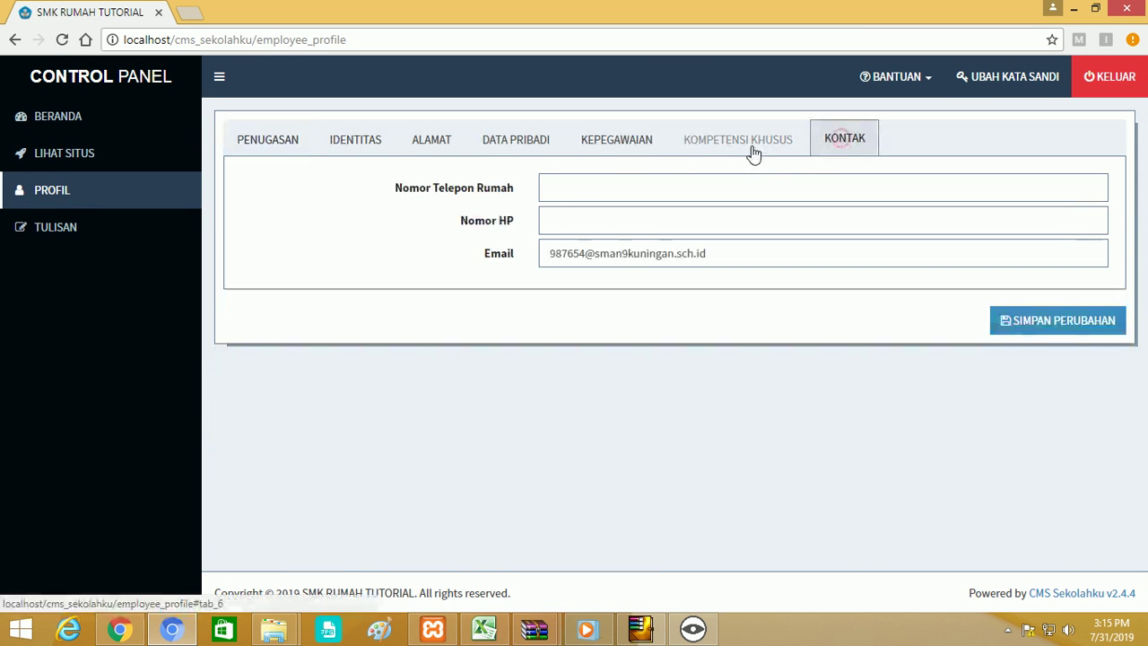
pyautogui.click(748, 142)
pyautogui.click(623, 146)
pyautogui.click(514, 146)
pyautogui.click(429, 143)
pyautogui.click(366, 143)
pyautogui.click(273, 141)
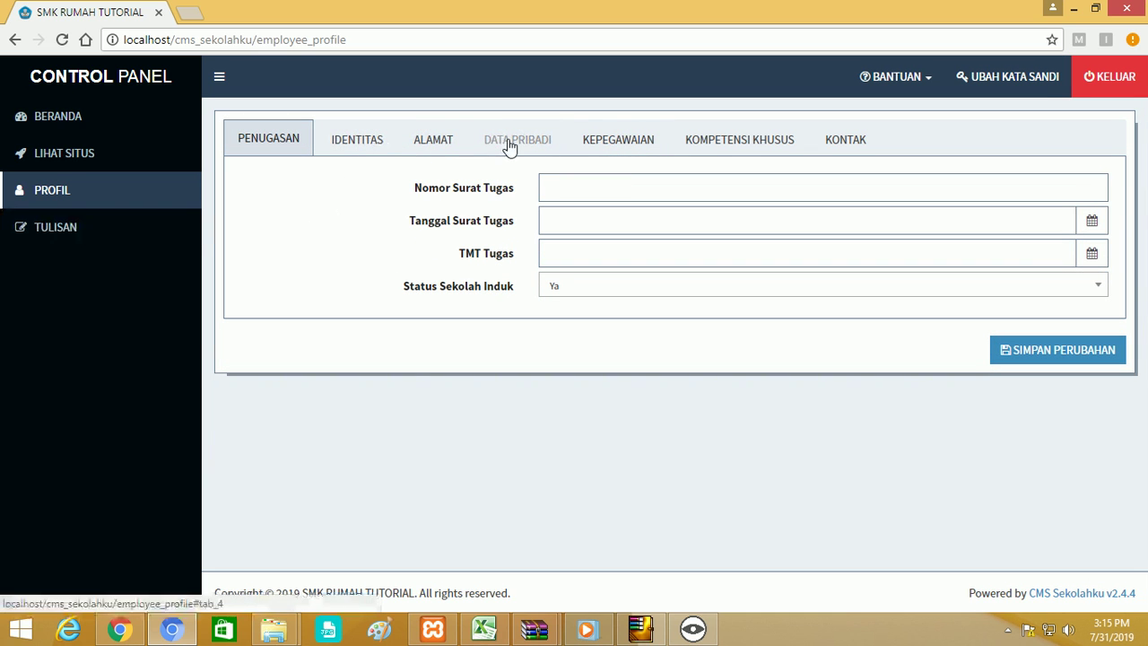
# Recheck the employment and special competencies tabs, then open Tulisan's new Tambah Tulisan form.
pyautogui.click(623, 141)
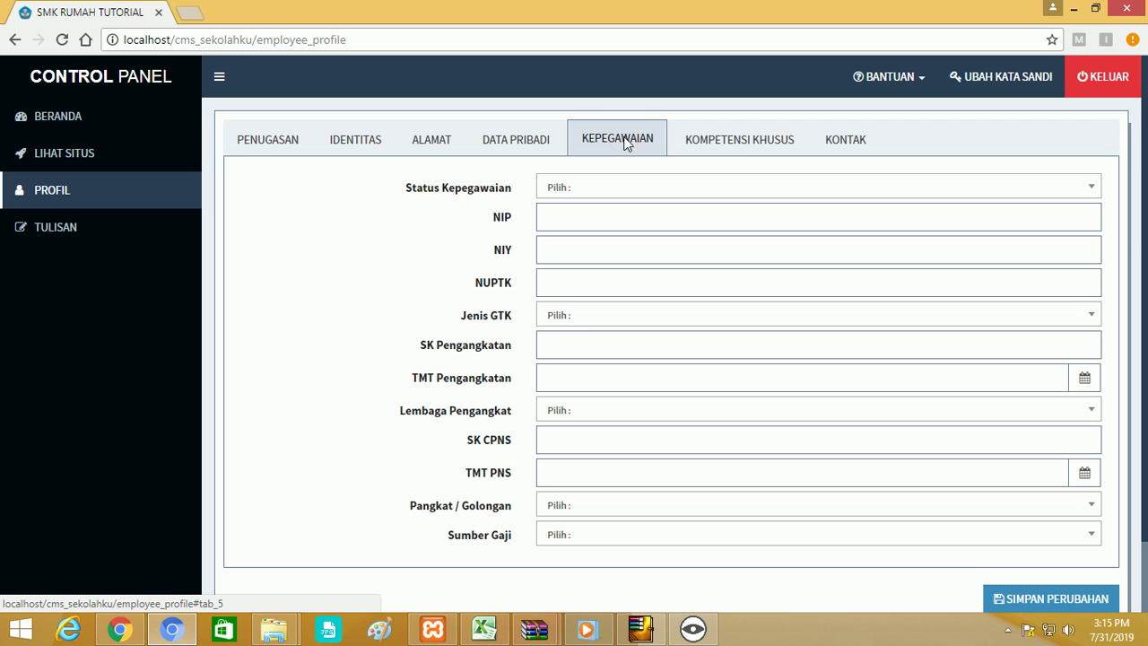
pyautogui.click(741, 138)
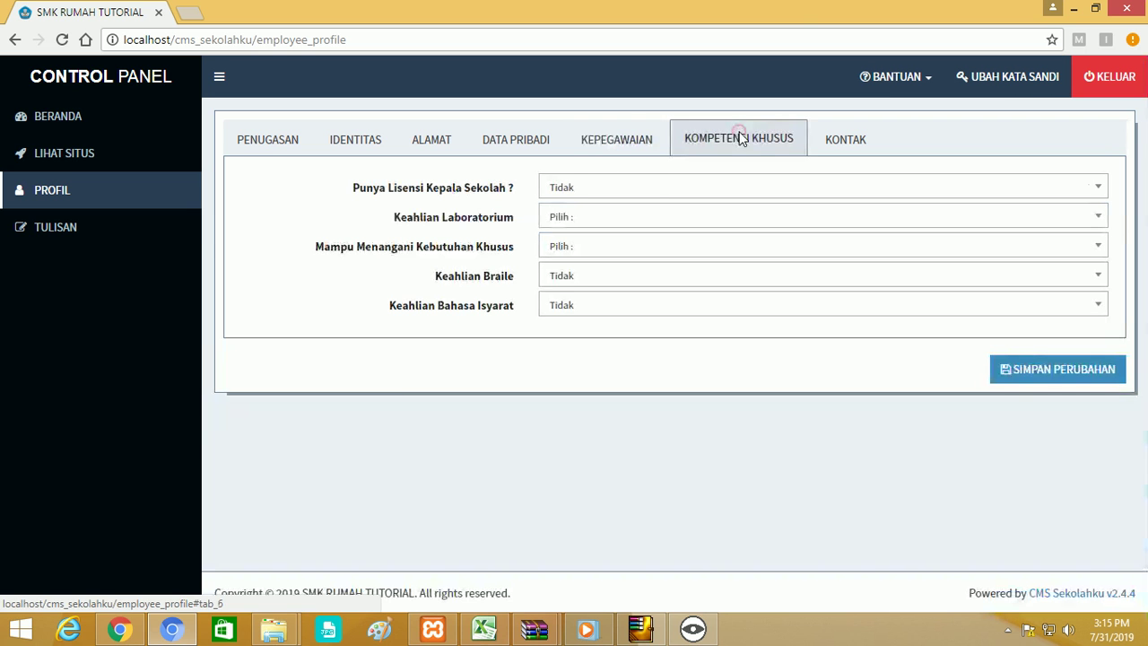
pyautogui.click(73, 231)
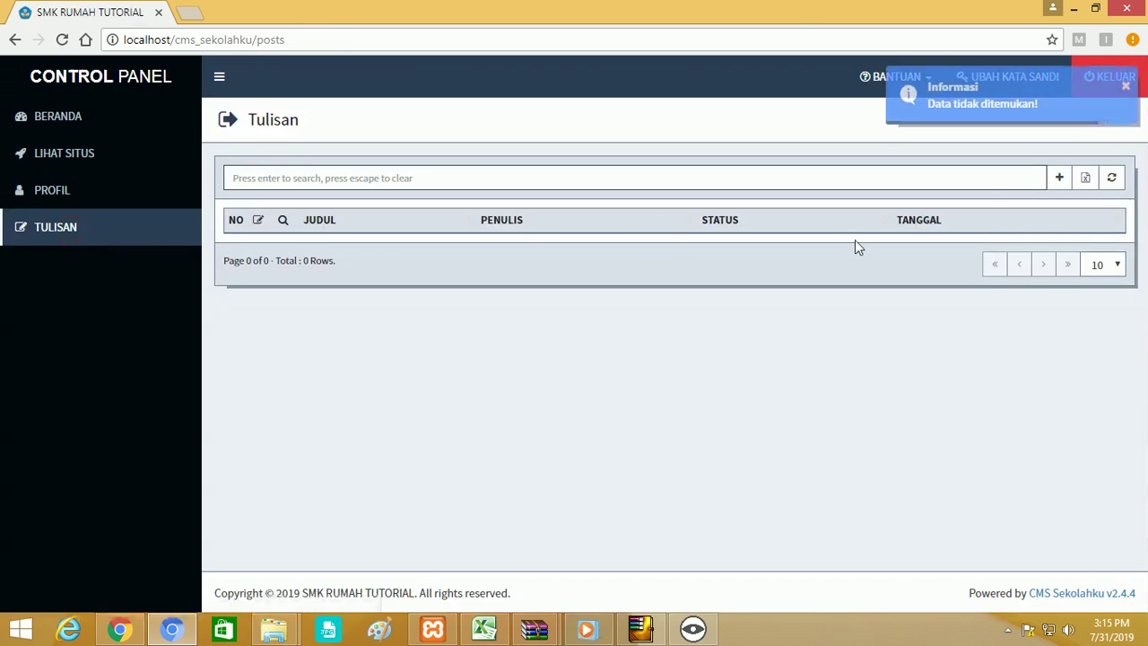
pyautogui.click(1060, 177)
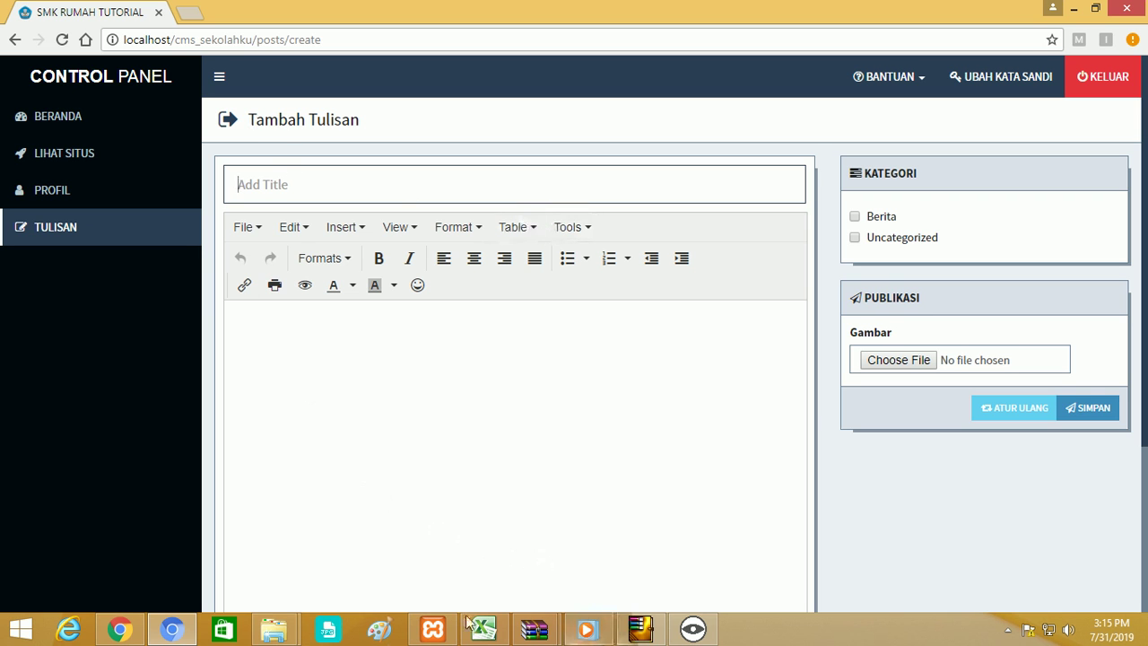
# Return to the admin window's GTK user list and collapse the PENGGUNA sidebar section.
pyautogui.click(119, 629)
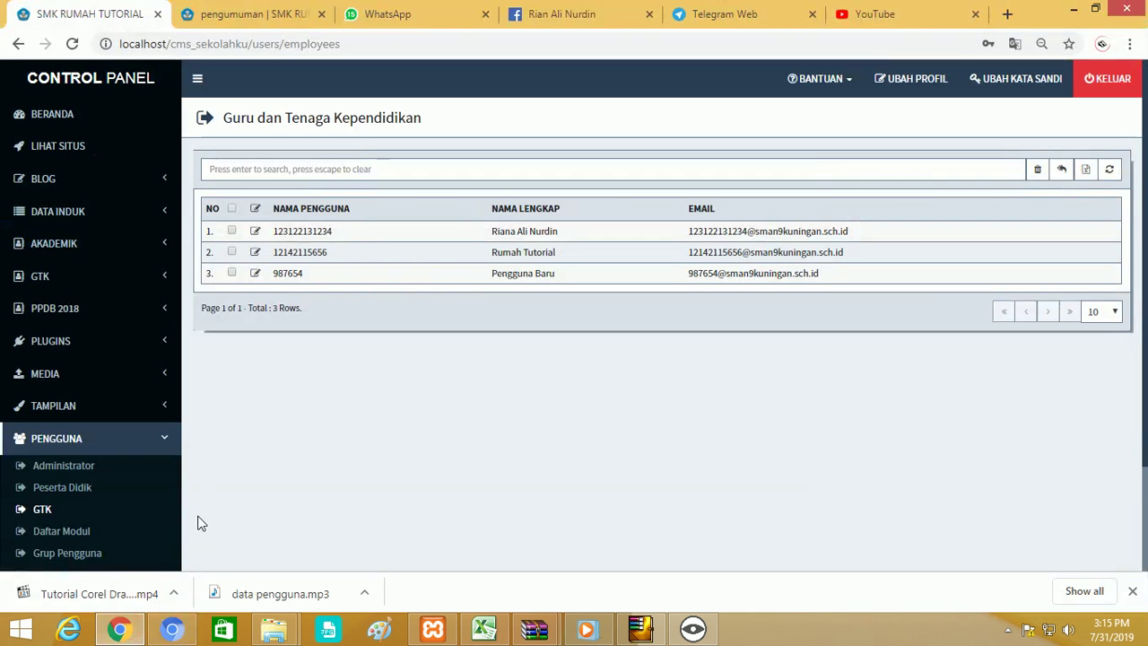
pyautogui.scroll(-1, 110, 467)
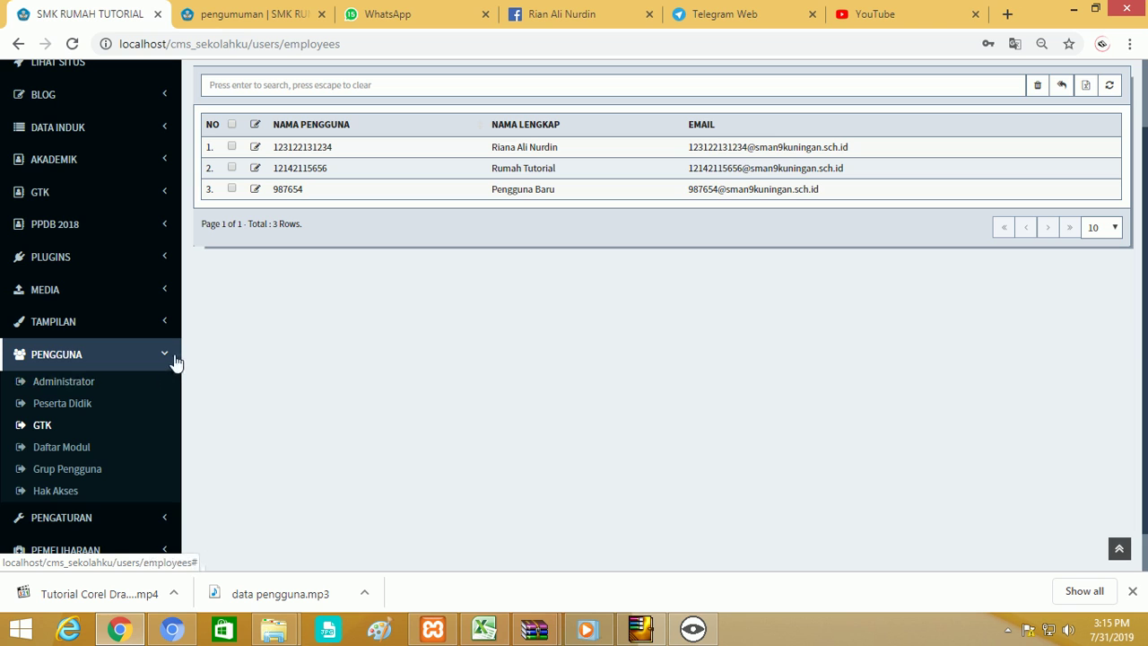
pyautogui.click(165, 358)
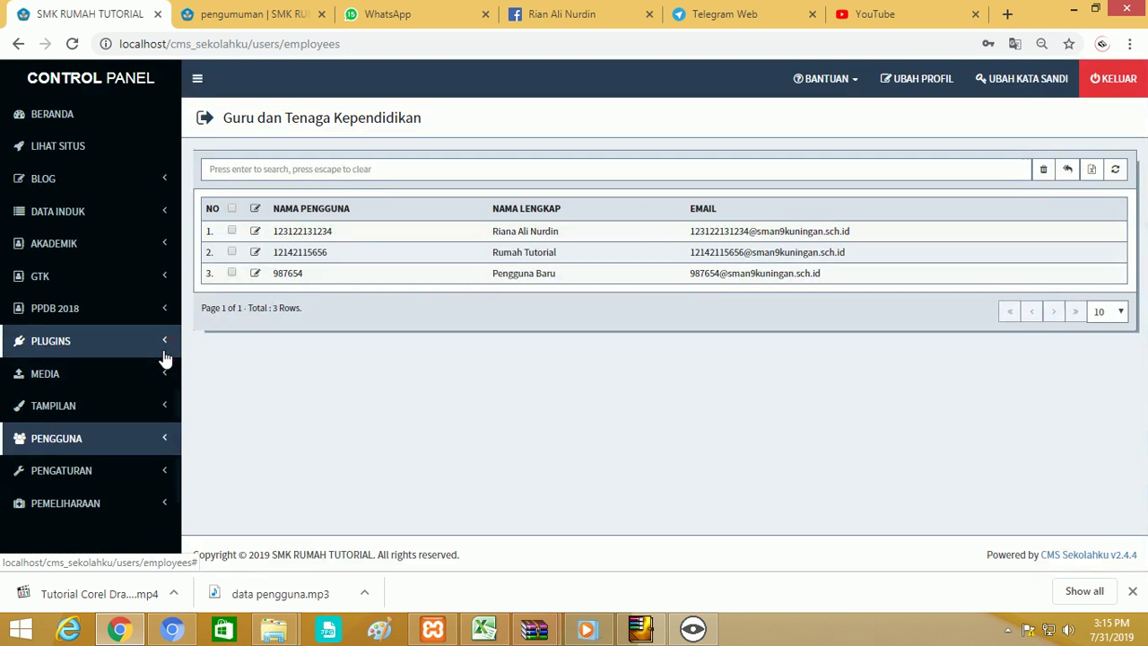